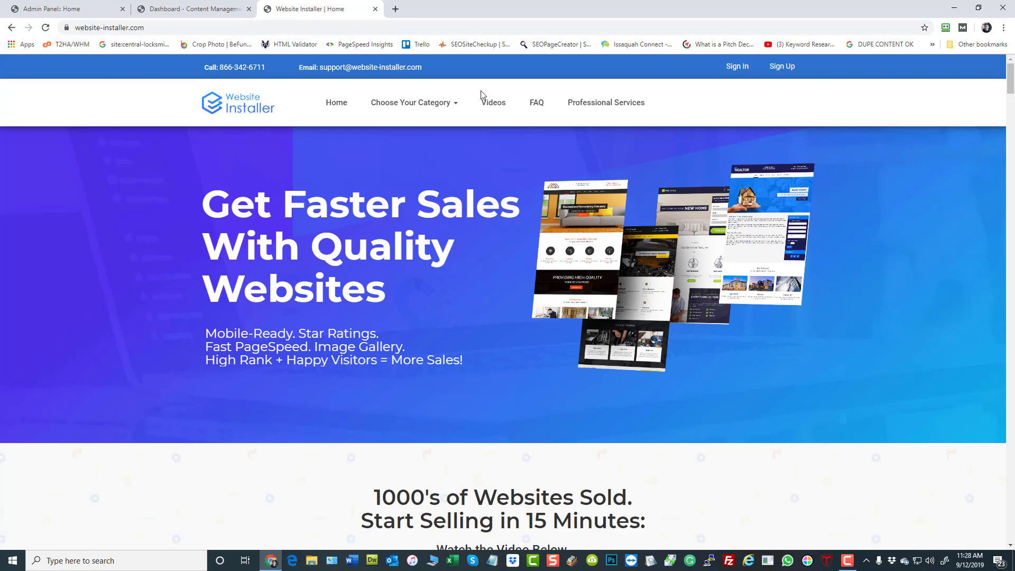
Open the Website Installer site's Videos page and browse the Legacy UAP training videos.
click(496, 105)
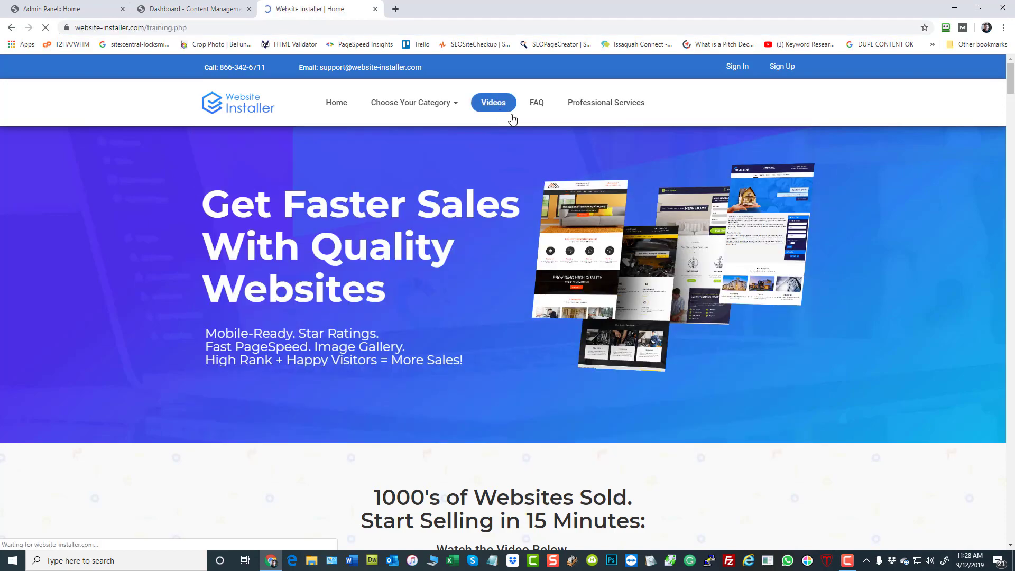
scroll(474, 134, down, 2)
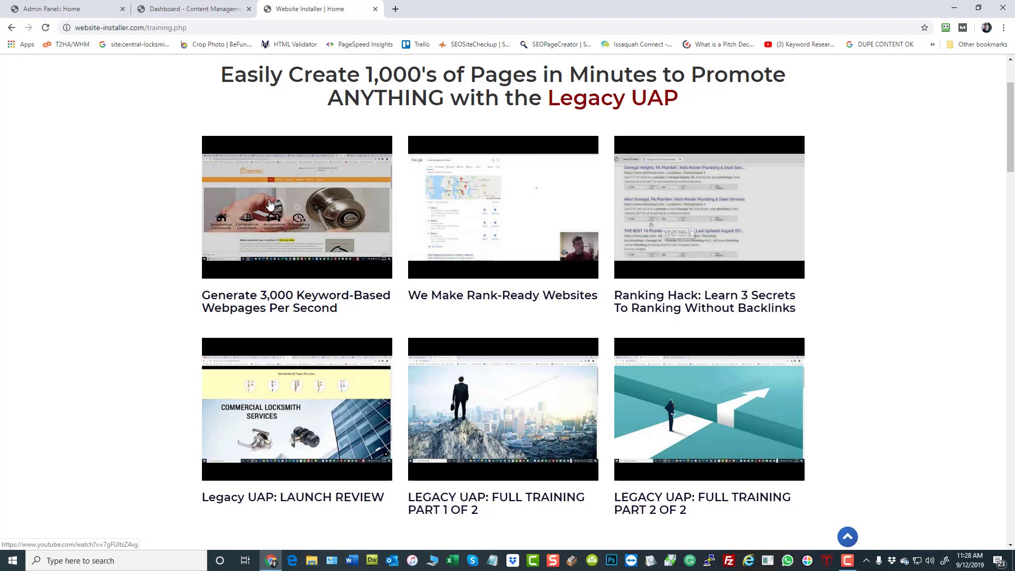
scroll(270, 206, down, 1)
scroll(270, 206, down, 1)
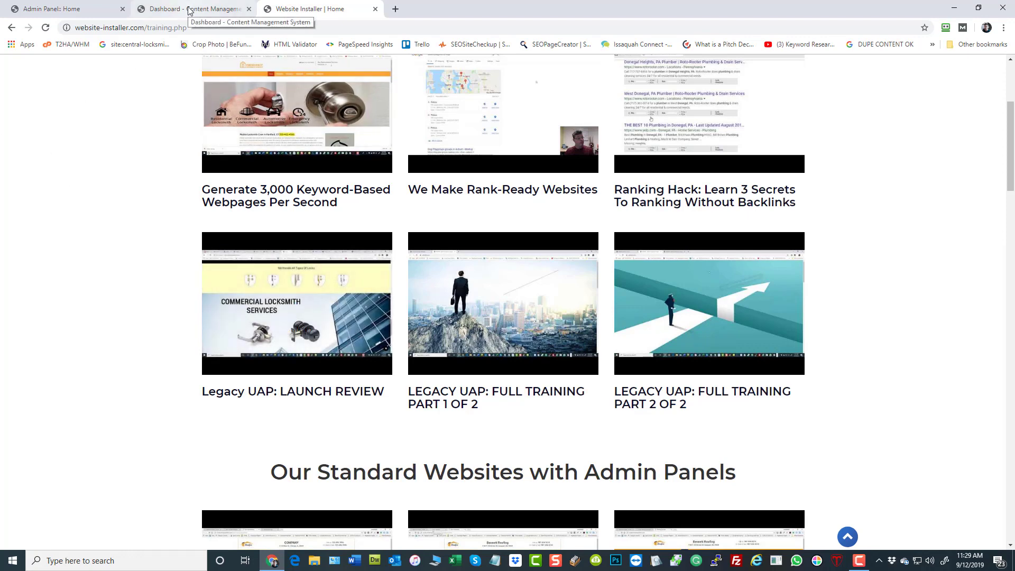
Look over the site's admin panel and the Varsheet Installer dashboard, and open the admin panel's Varsheet Loader.
click(82, 7)
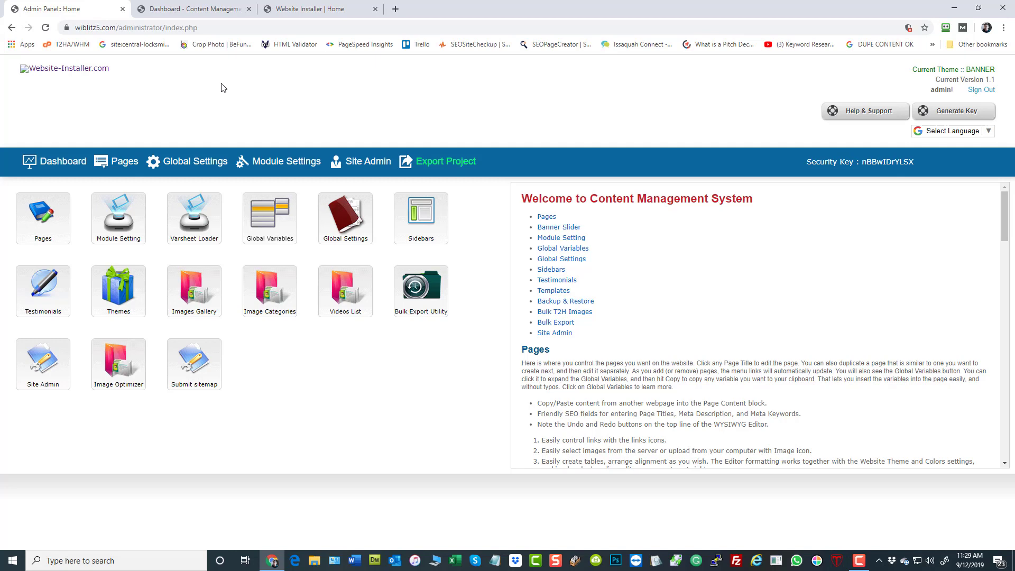
click(197, 12)
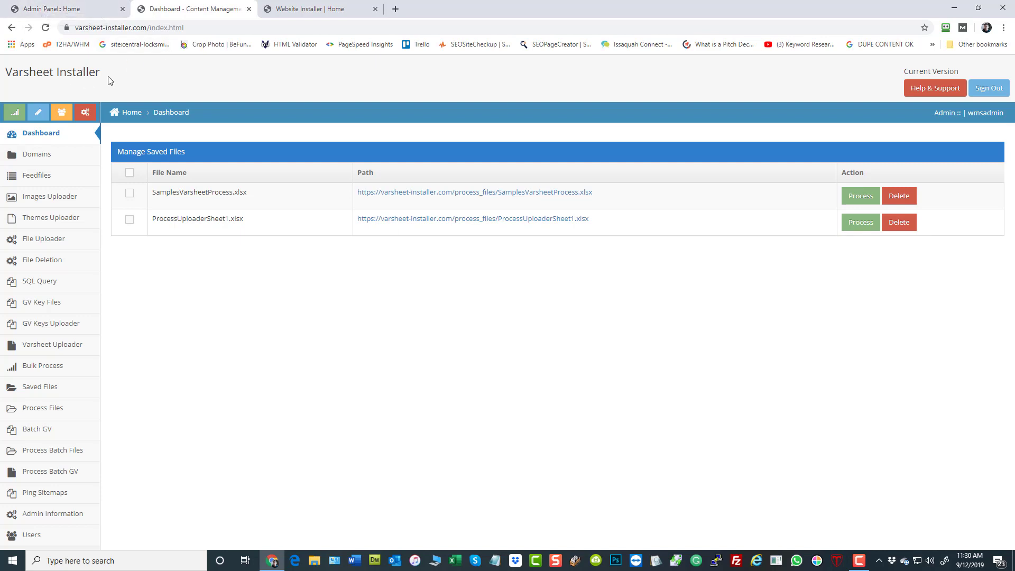
drag(108, 79, 4, 86)
click(385, 354)
click(59, 8)
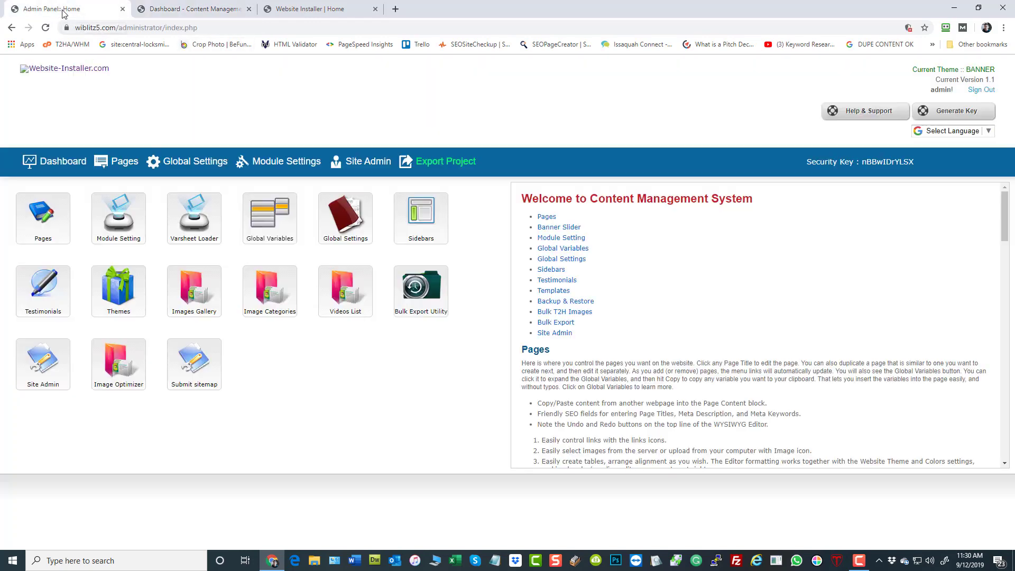
click(202, 236)
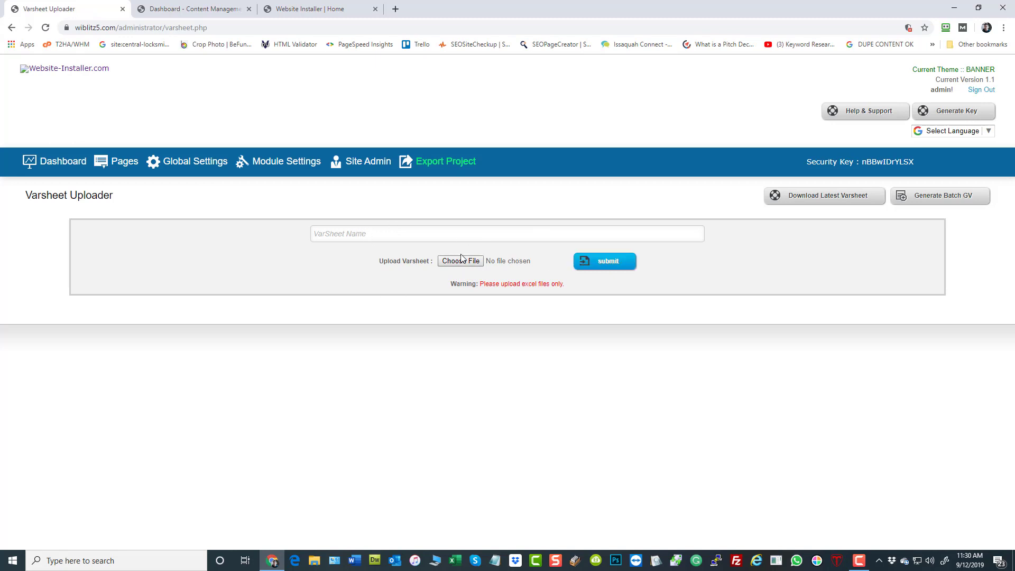
Switch to Varsheet Installer and open the Varsheet Uploader's page for uploading multiple varsheets.
click(176, 9)
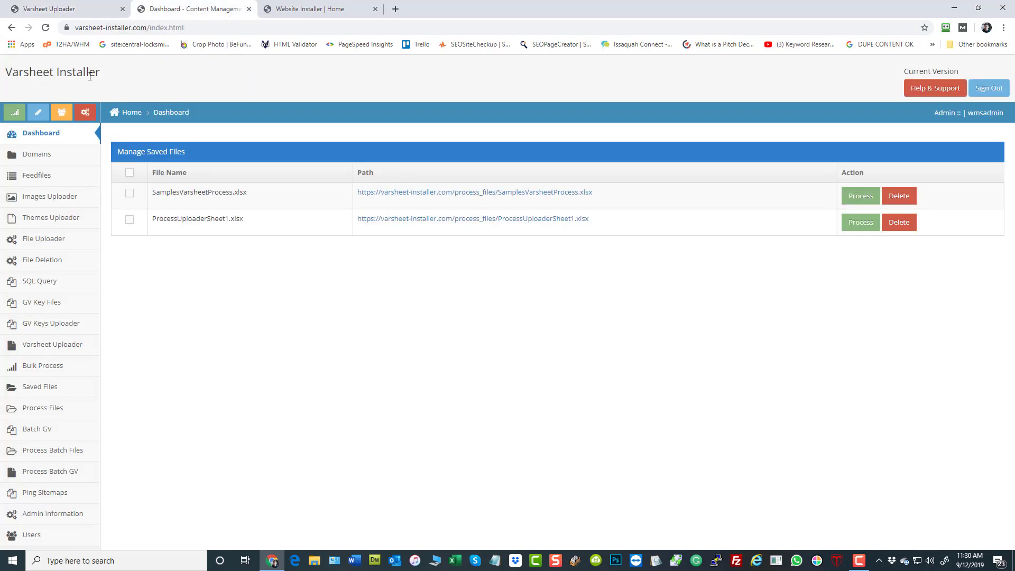
click(51, 352)
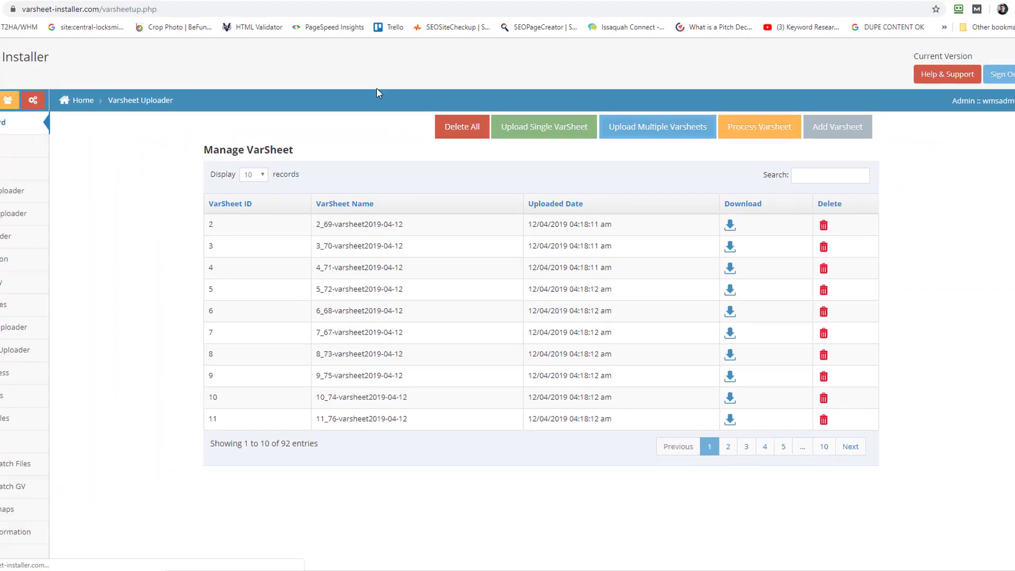
click(635, 87)
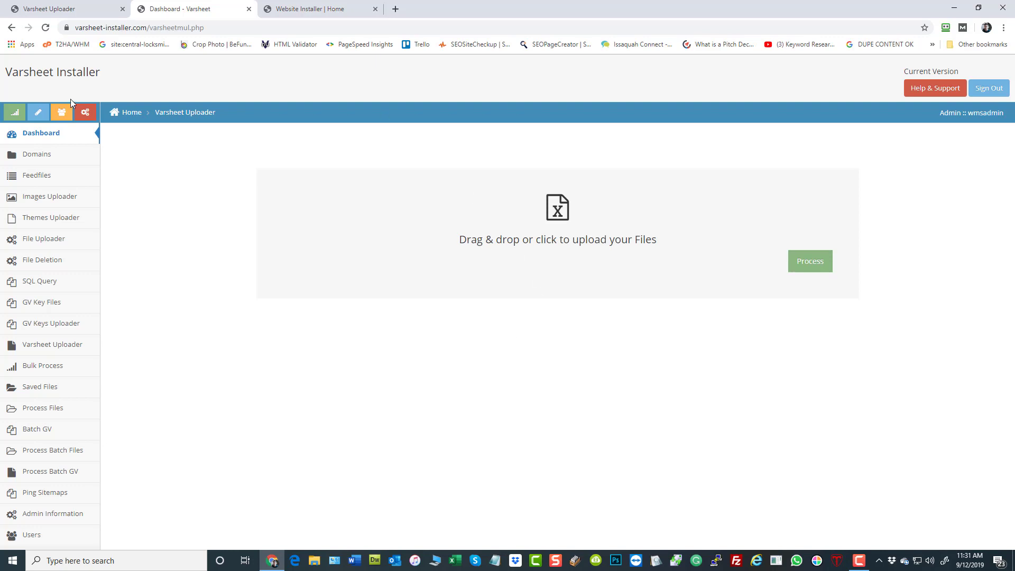
Return to the Varsheet Uploader list, open the single varsheet upload dialog and close it without uploading.
click(44, 345)
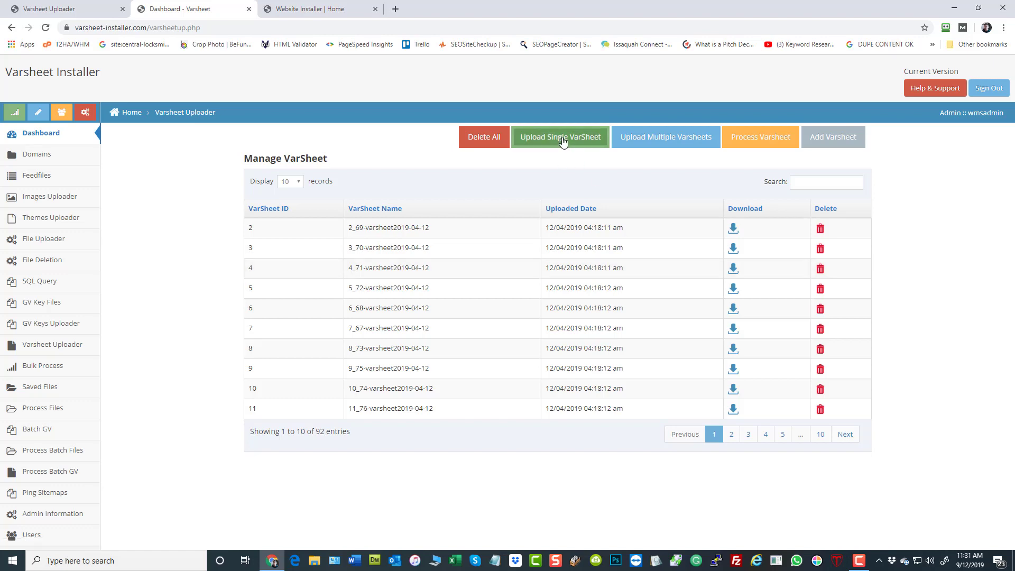
click(563, 138)
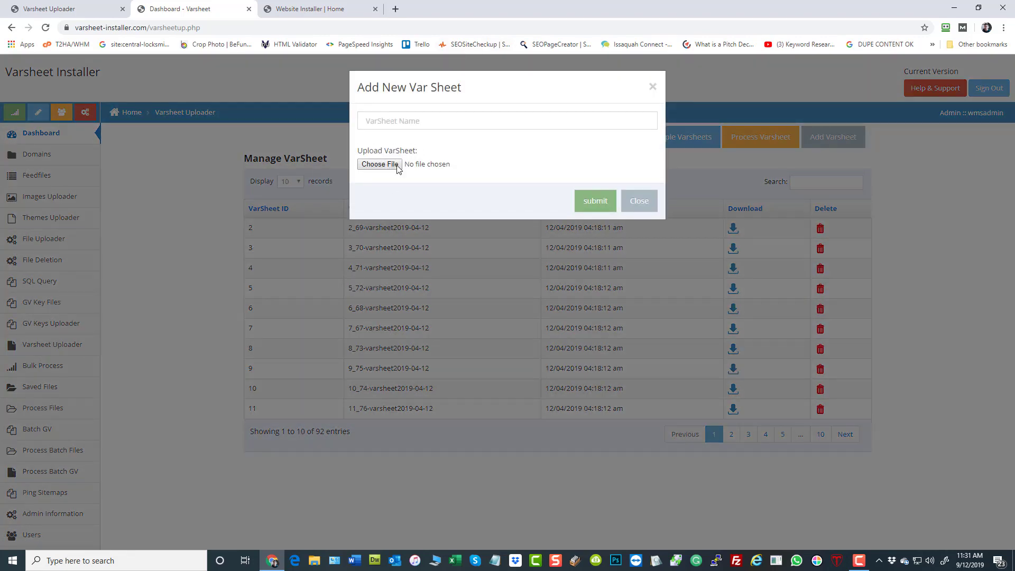
click(650, 208)
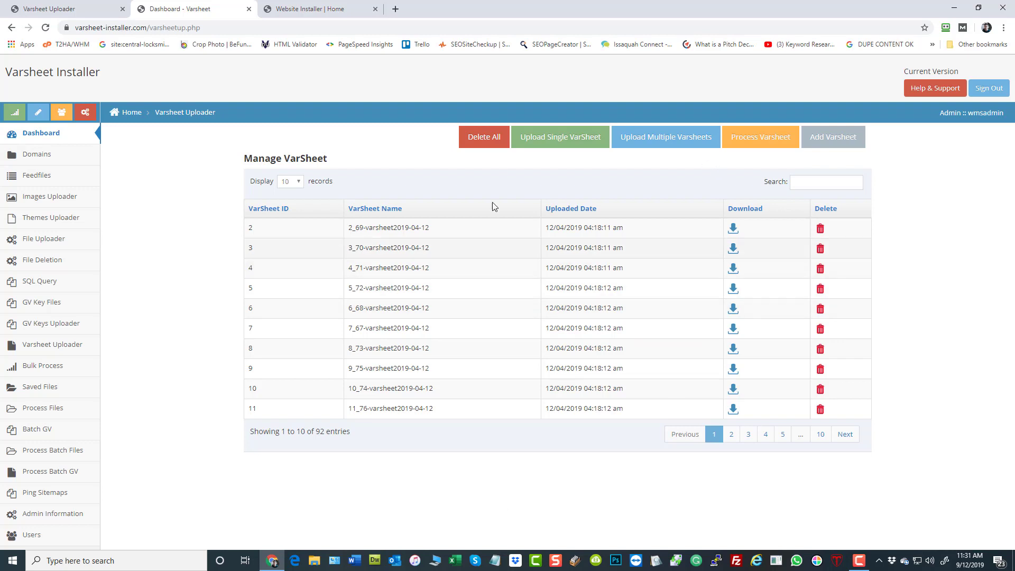
Open the Process Varsheet page and compare it with the admin panel's single varsheet upload form.
mouse_move(83, 73)
mouse_down()
mouse_move(39, 65)
mouse_move(99, 79)
mouse_up()
click(127, 87)
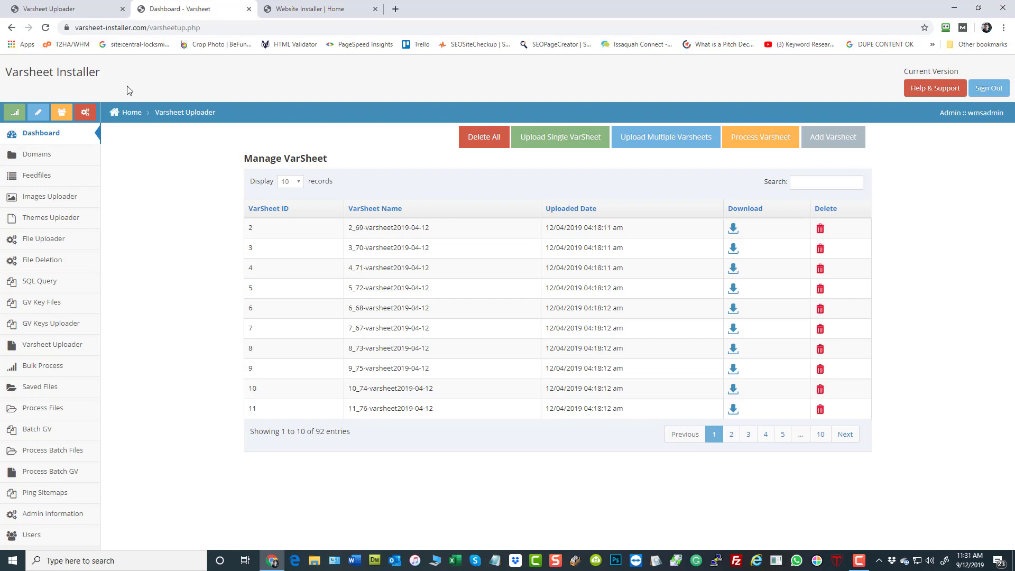
click(760, 142)
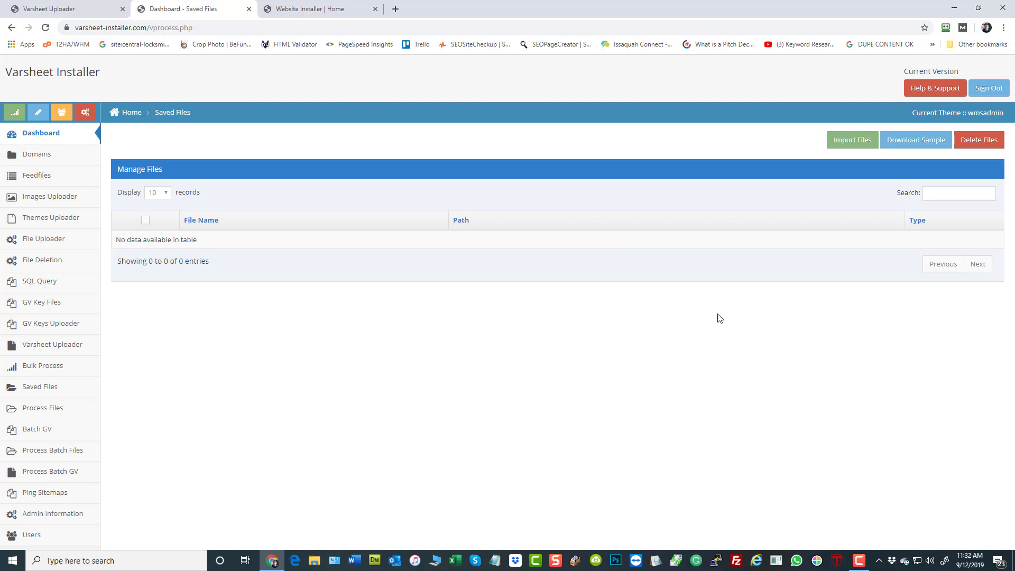
click(73, 8)
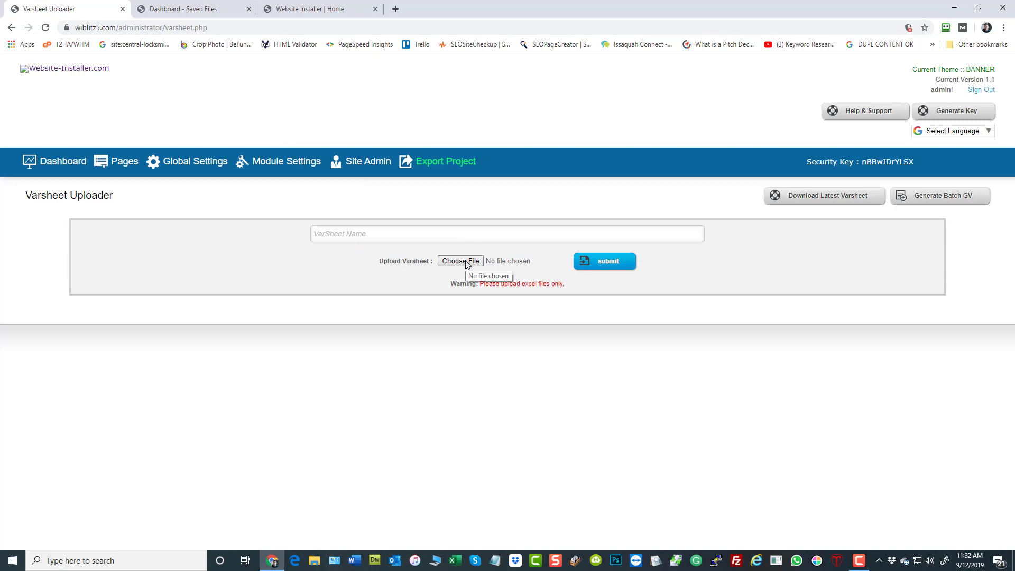
click(212, 9)
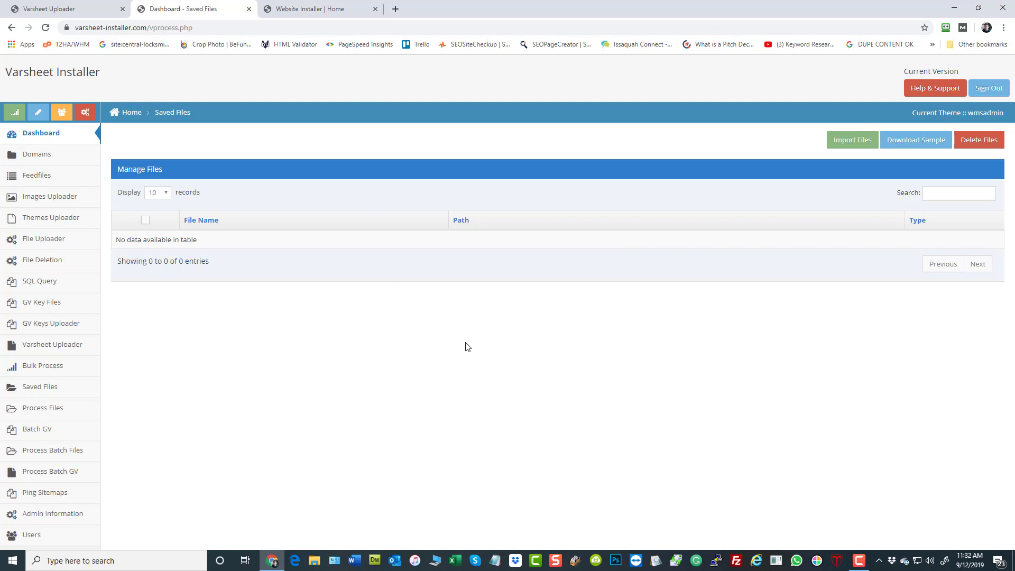
Download the sample varsheet process file and open it in Excel at the first row.
click(925, 145)
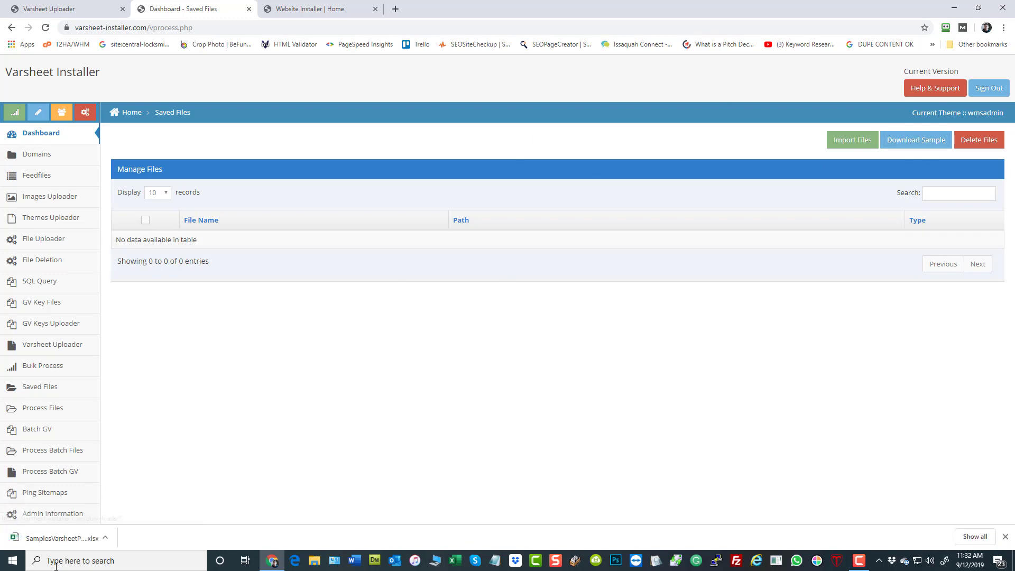
click(54, 542)
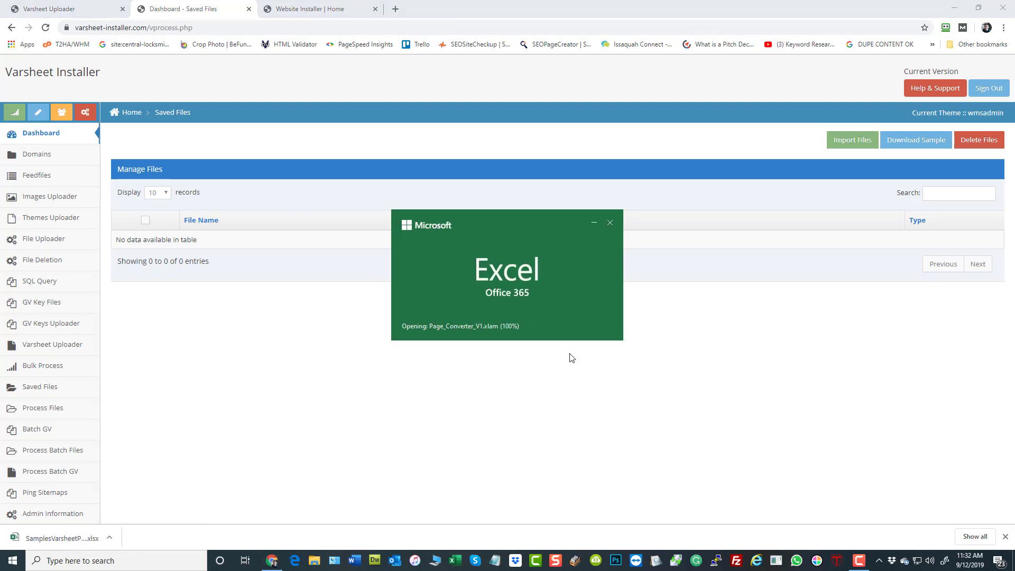
scroll(322, 181, down, 1)
scroll(321, 190, up, 1)
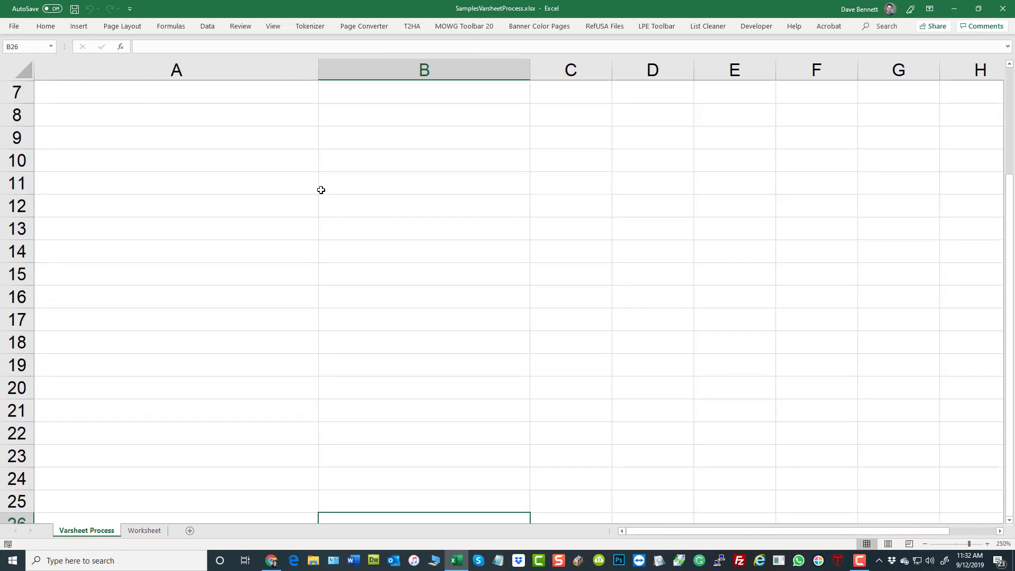
scroll(321, 190, up, 2)
Examine the Root Domain and Varsheet ID columns, checking the IDs against the Varsheet Uploader list in the browser.
drag(158, 138, 185, 426)
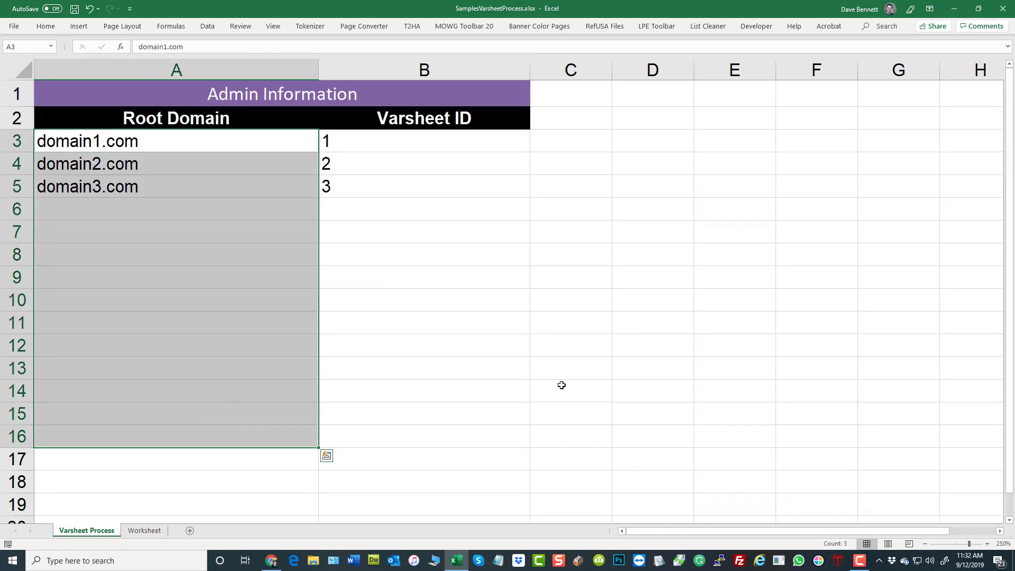
click(409, 139)
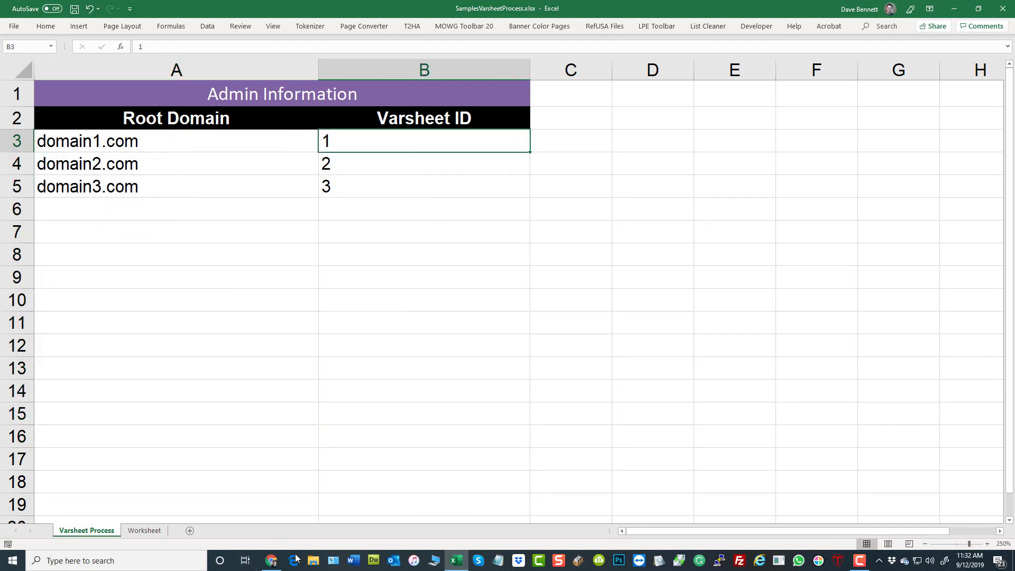
click(271, 560)
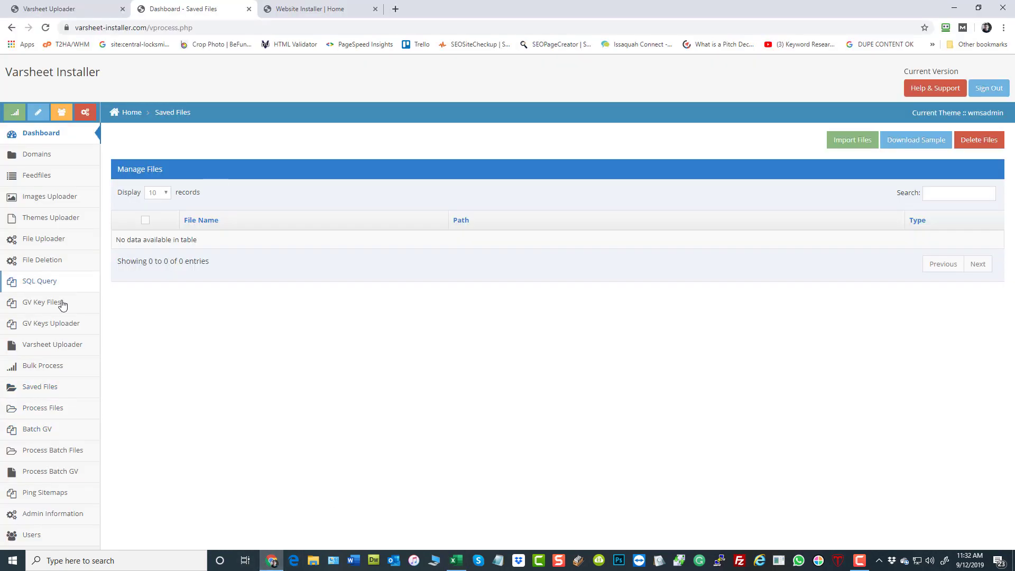
click(51, 344)
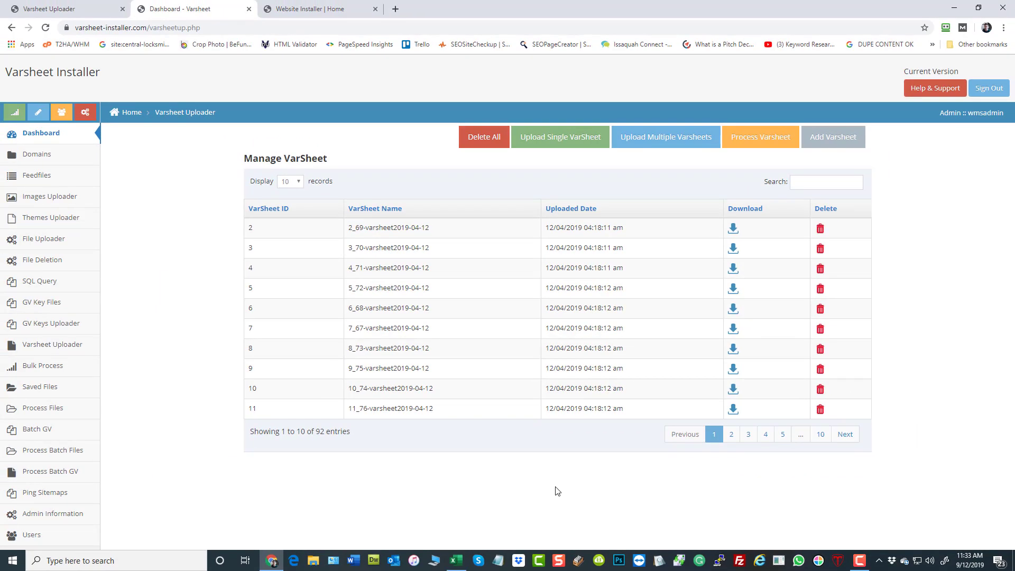
click(457, 561)
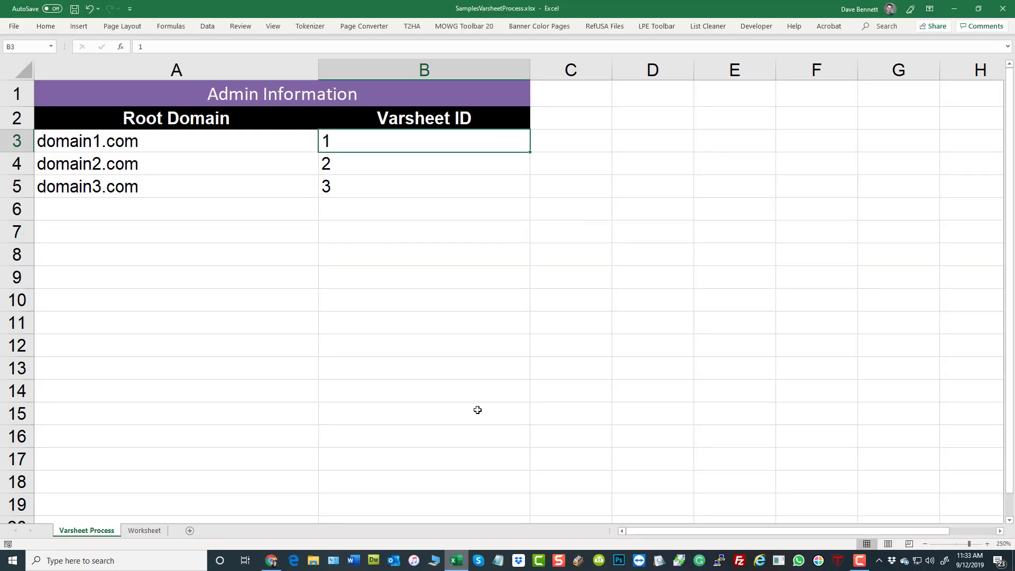
Go through the root domain and varsheet ID pairs in rows 3 to 5 of the sample sheet.
click(233, 146)
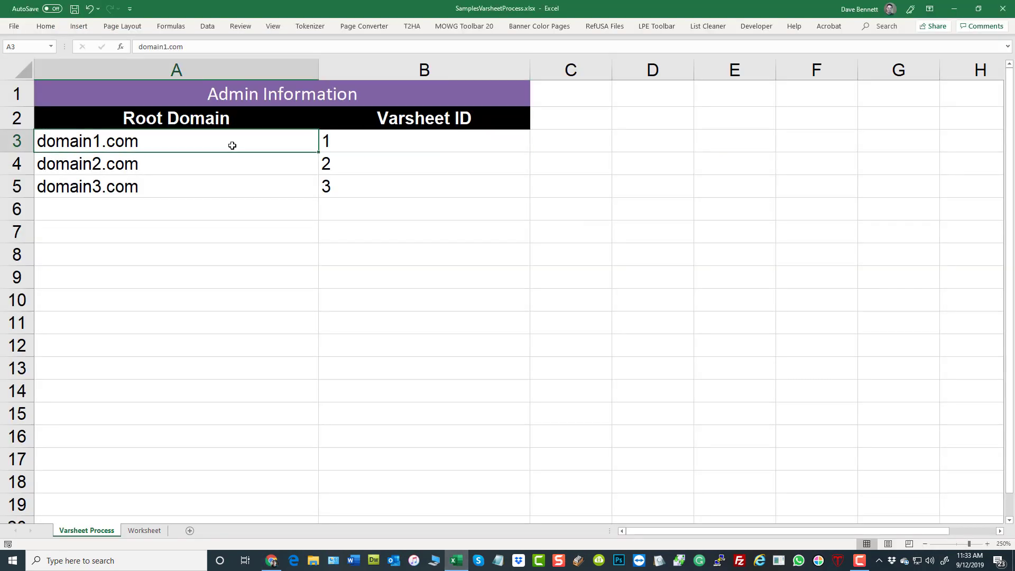
click(364, 150)
click(220, 171)
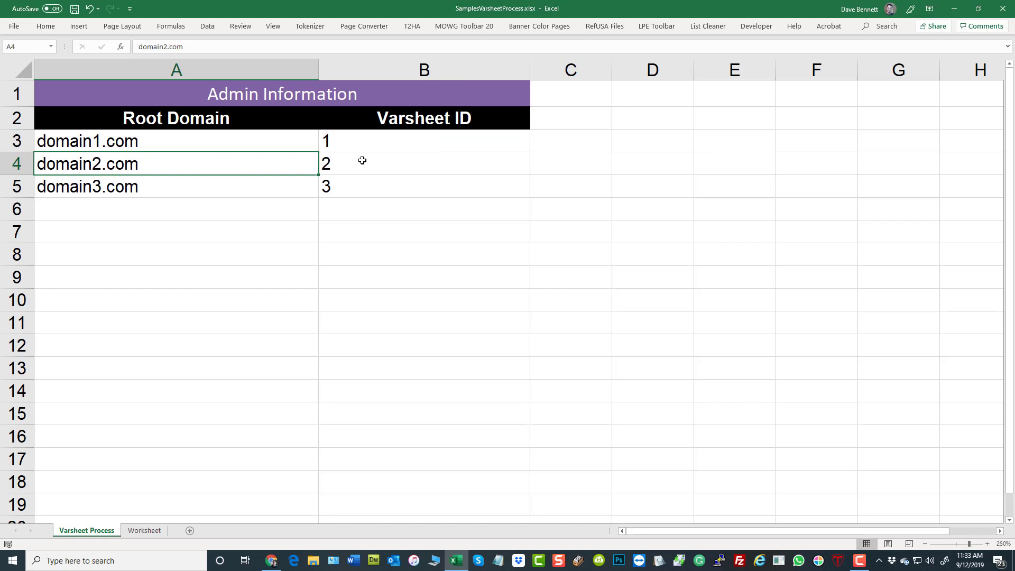
click(362, 160)
click(258, 183)
click(358, 189)
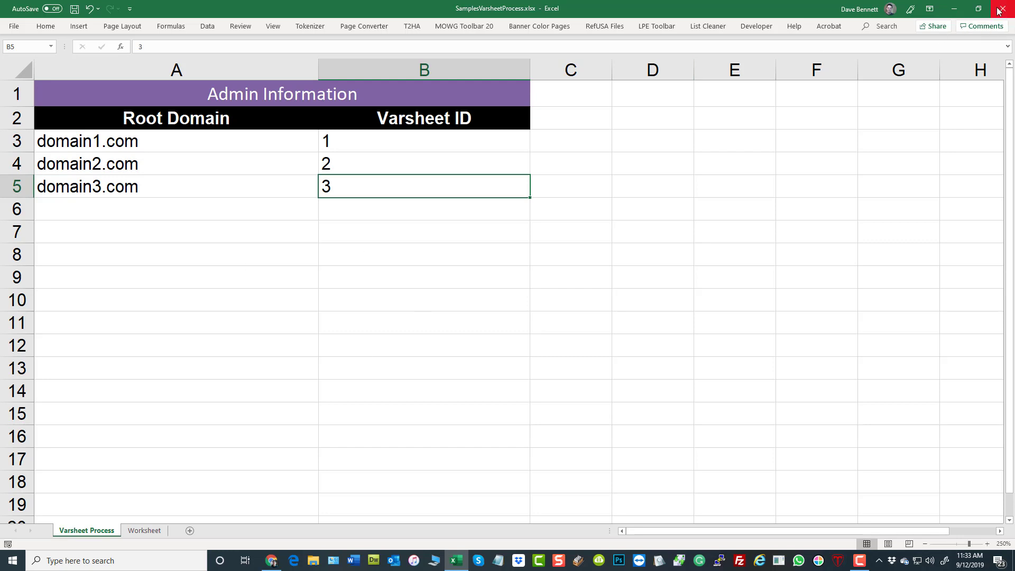
Copy varsheet ID 1 from cell B3 into B4 for domain2.com.
click(365, 144)
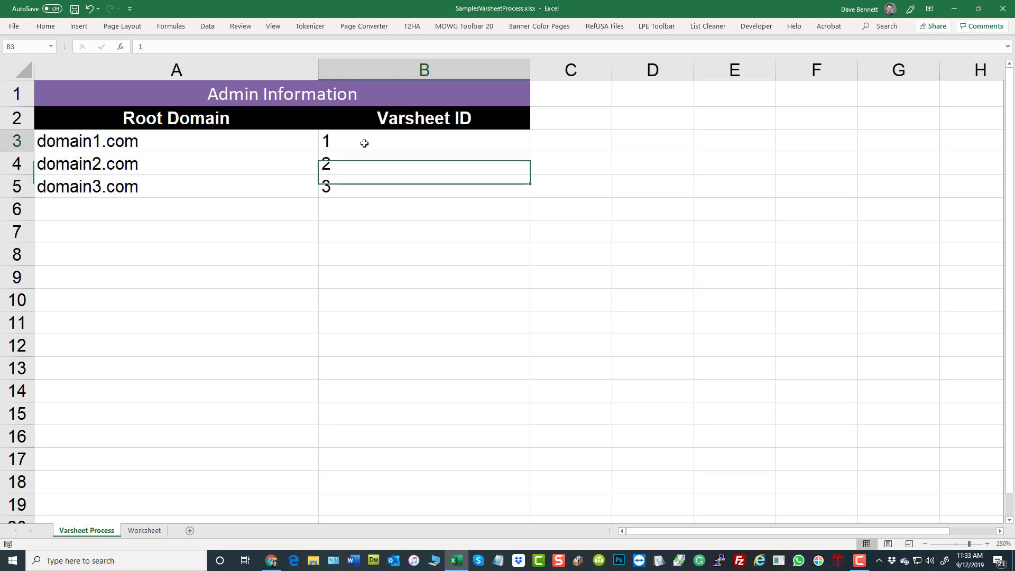
key(ctrl+c)
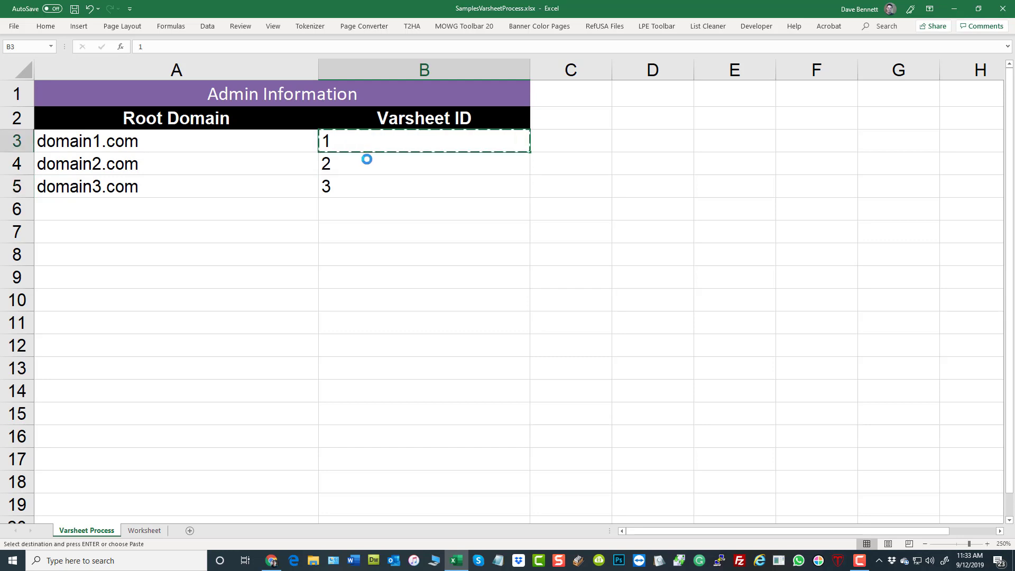
click(365, 159)
key(ctrl+v)
click(678, 264)
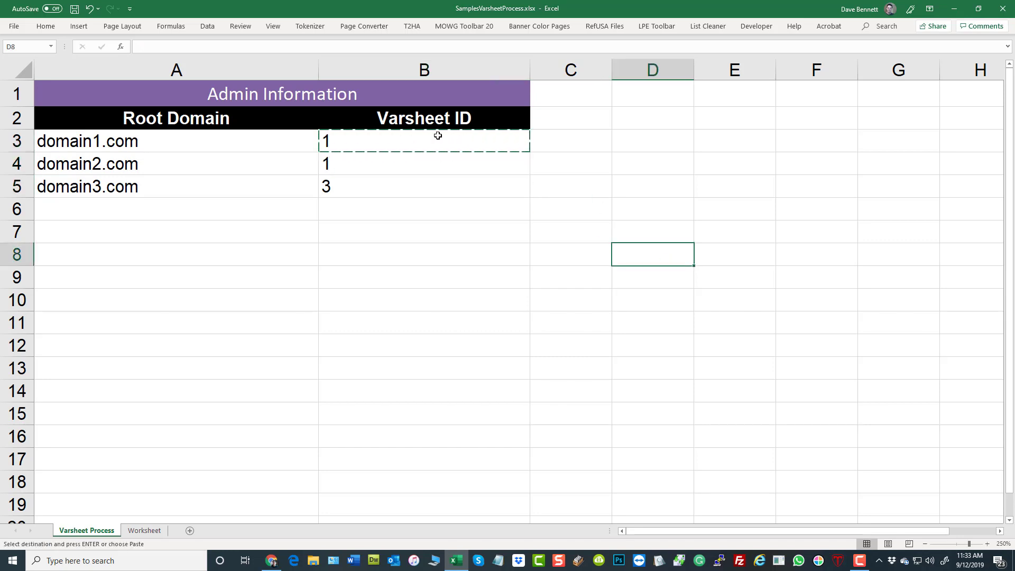
Fill varsheet ID 1 from cells B3:B4 down the Varsheet ID column to row 13.
drag(438, 135, 426, 163)
key(ctrl+v)
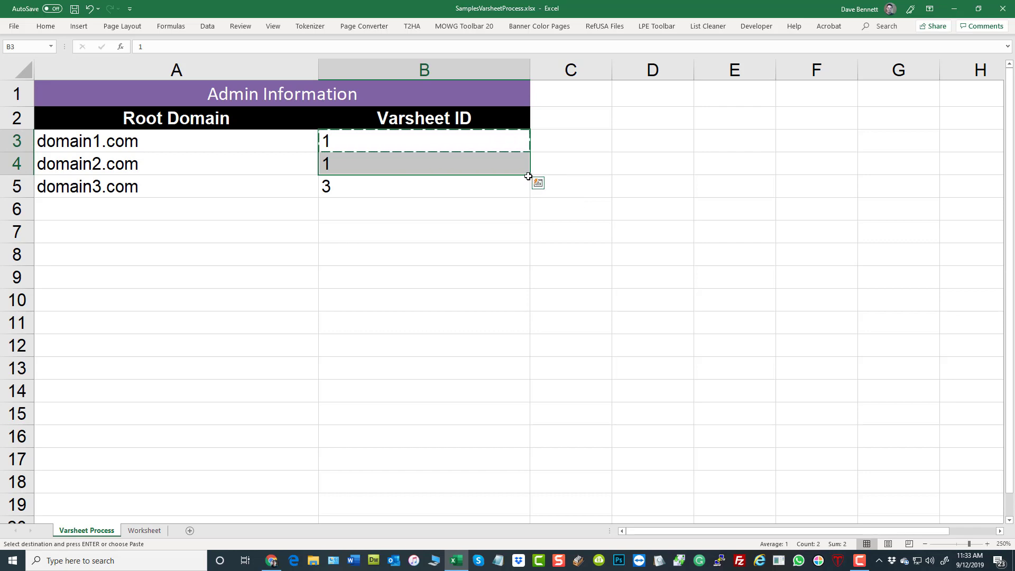
drag(529, 177, 513, 374)
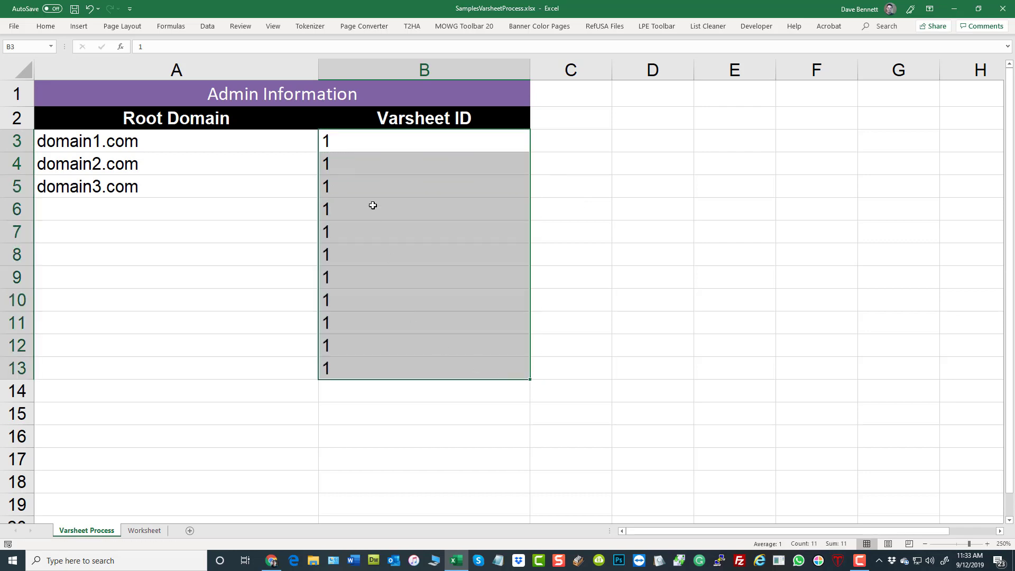
Set the varsheet ID of domain2.com in cell B4 to 2.
click(233, 142)
click(351, 142)
click(342, 163)
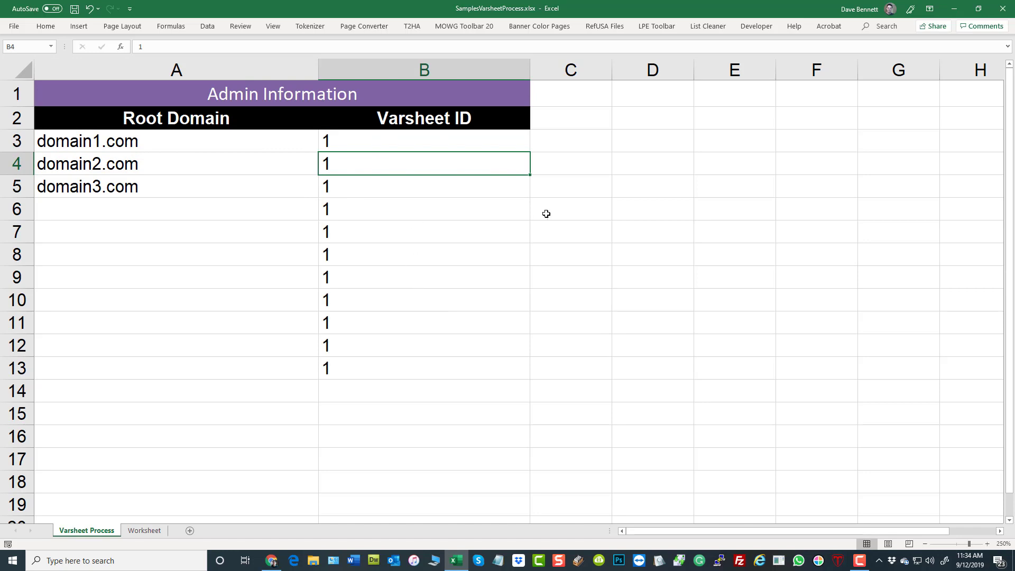
text(2)
click(667, 249)
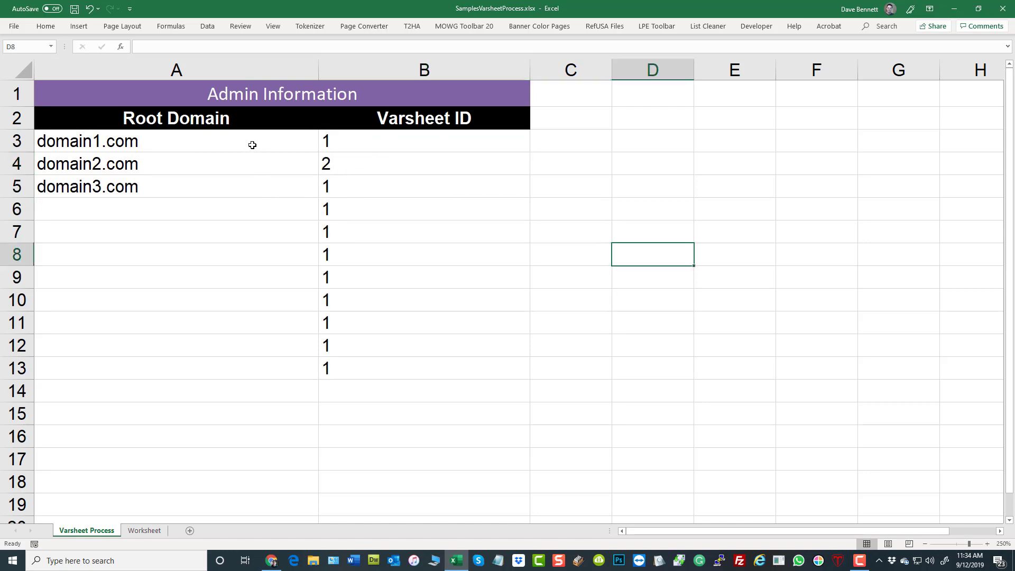
Re-enter varsheet ID 1 for domain1.com in cell B3.
drag(250, 144, 361, 162)
click(363, 140)
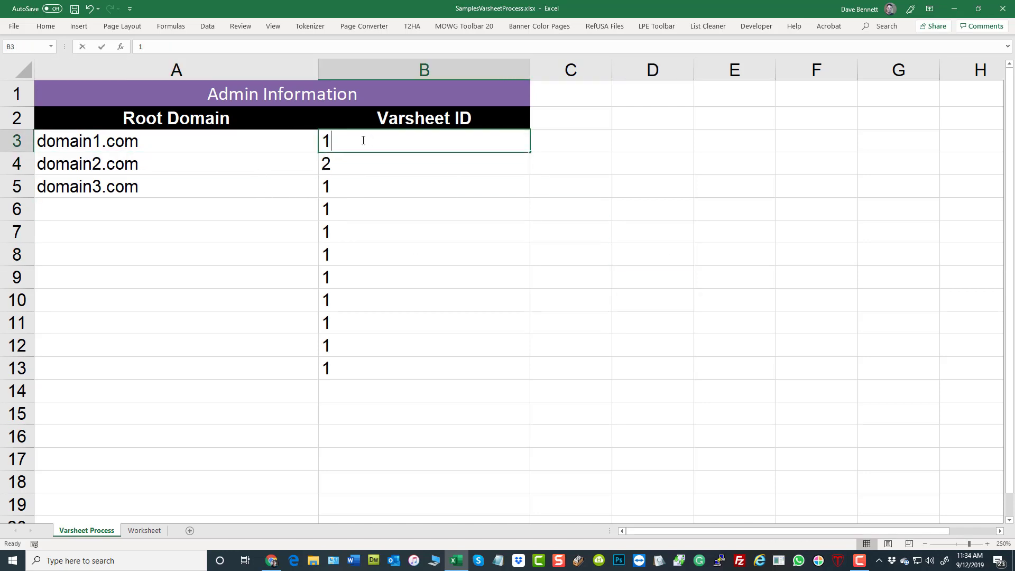
click(635, 180)
double_click(420, 140)
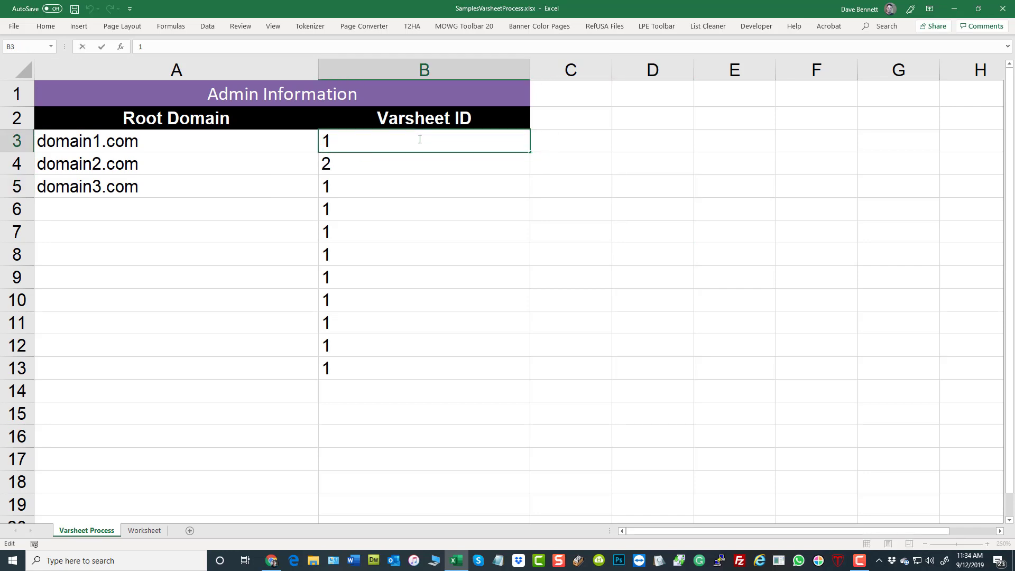
key(BackSpace)
text(1)
click(662, 248)
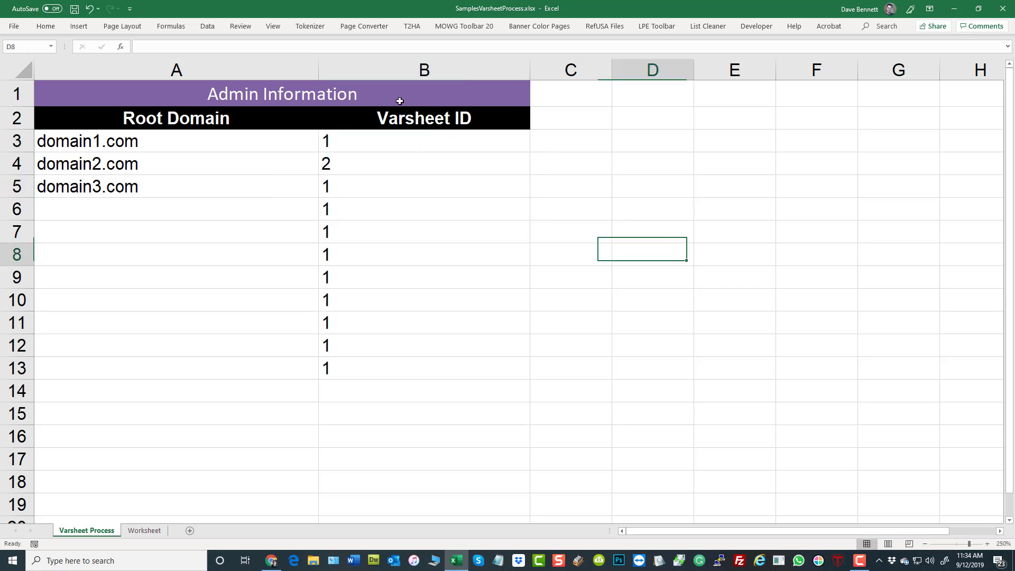
Fill the varsheet ID series from cells B3:B4 down the Varsheet ID column to row 13.
drag(396, 143, 369, 166)
click(527, 178)
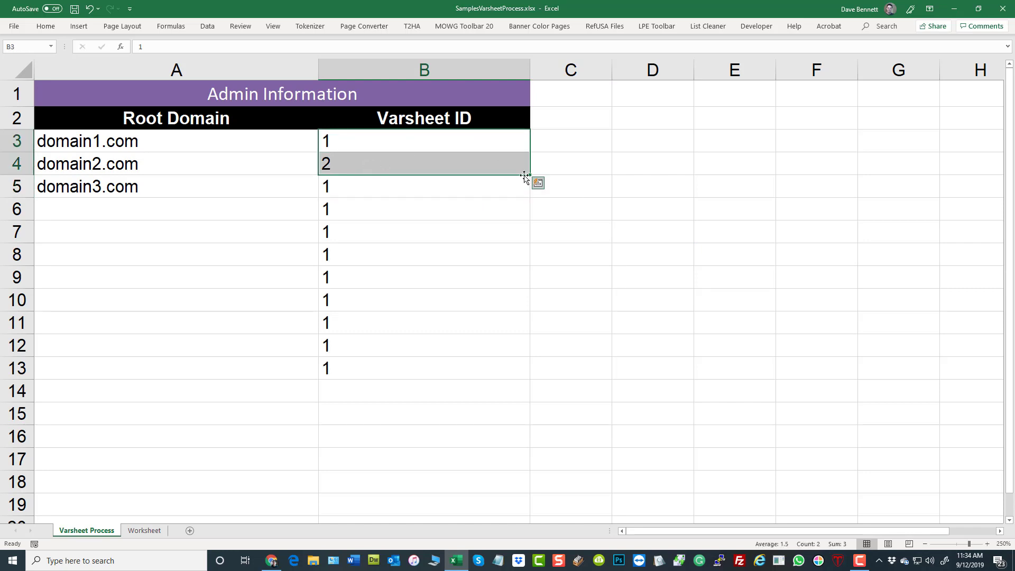
drag(531, 175, 480, 374)
Copy varsheet IDs 1 and 2 from B3:B4 and paste the pair into the Varsheet ID column starting at B5, B7 and B9.
drag(371, 140, 367, 159)
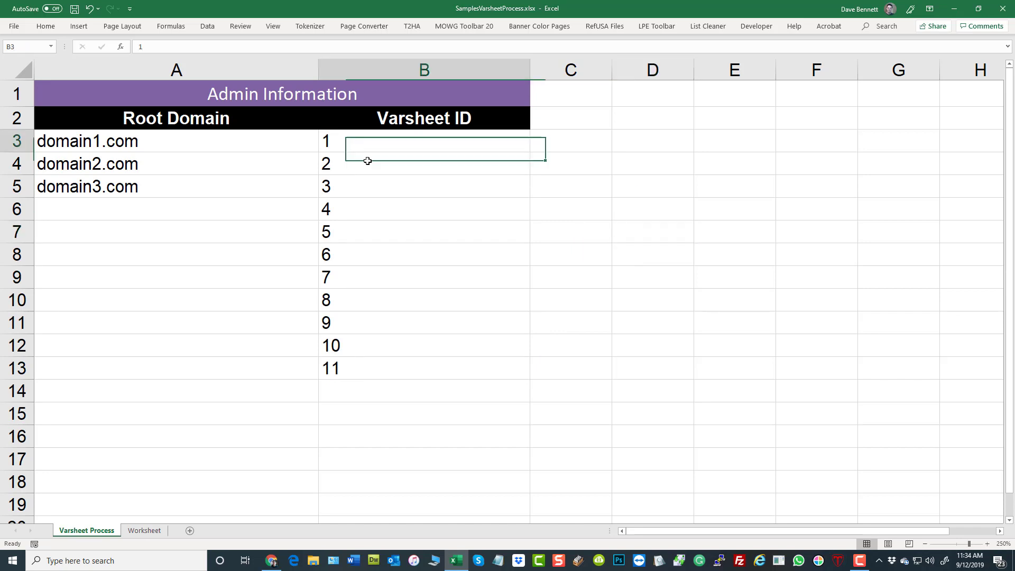
key(ctrl+c)
click(370, 188)
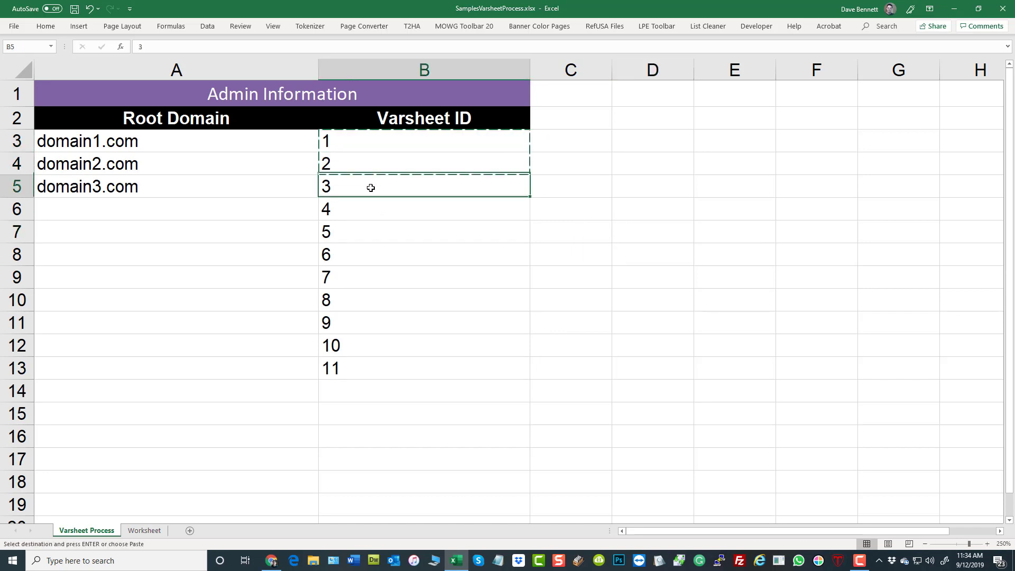
key(ctrl+v)
click(356, 234)
key(ctrl+v)
click(343, 276)
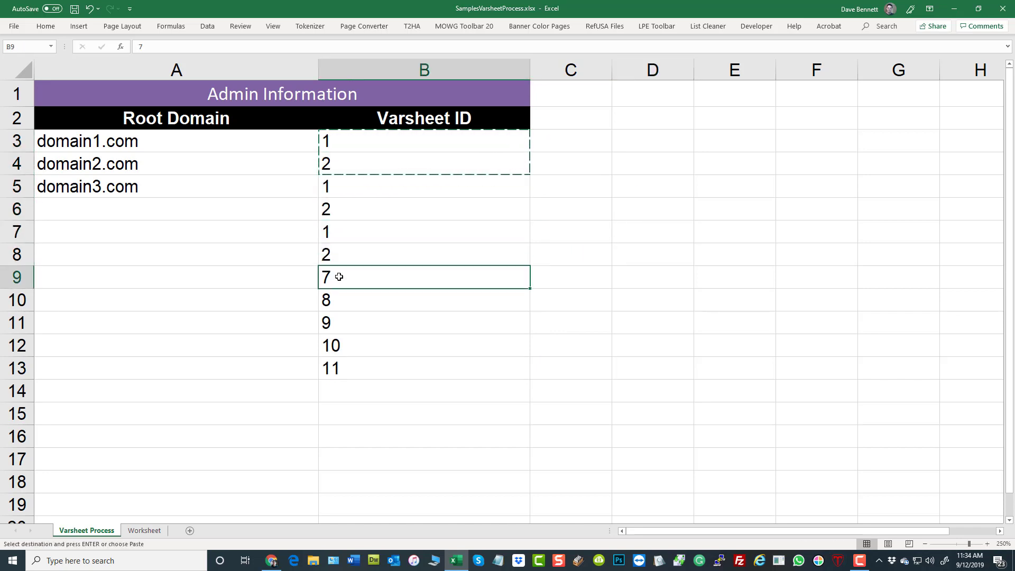
key(ctrl+v)
Copy the alternating varsheet IDs in B3:B10 and paste them starting at B11, extending the pattern to row 18.
drag(347, 143, 359, 292)
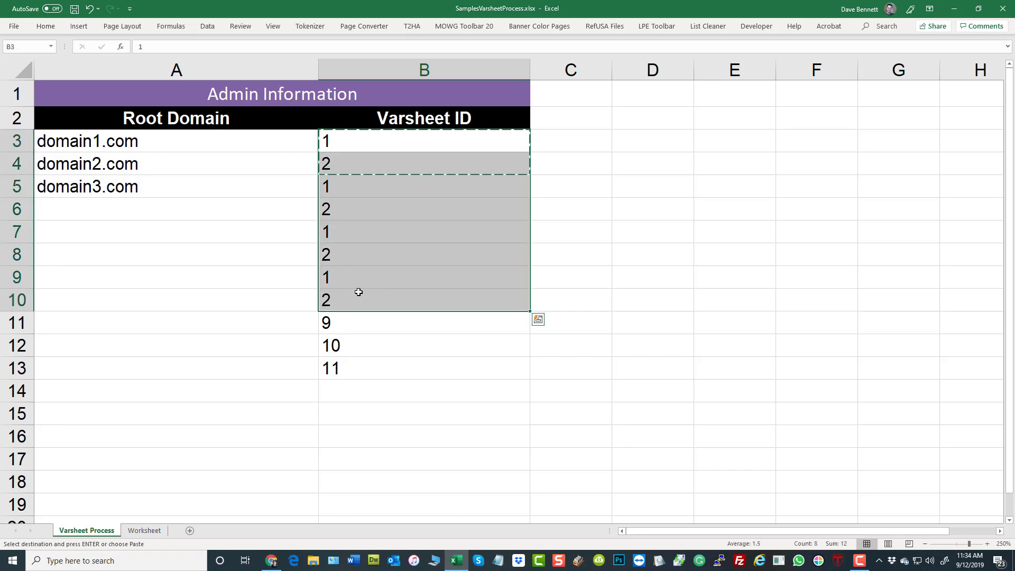
click(356, 320)
key(ctrl+v)
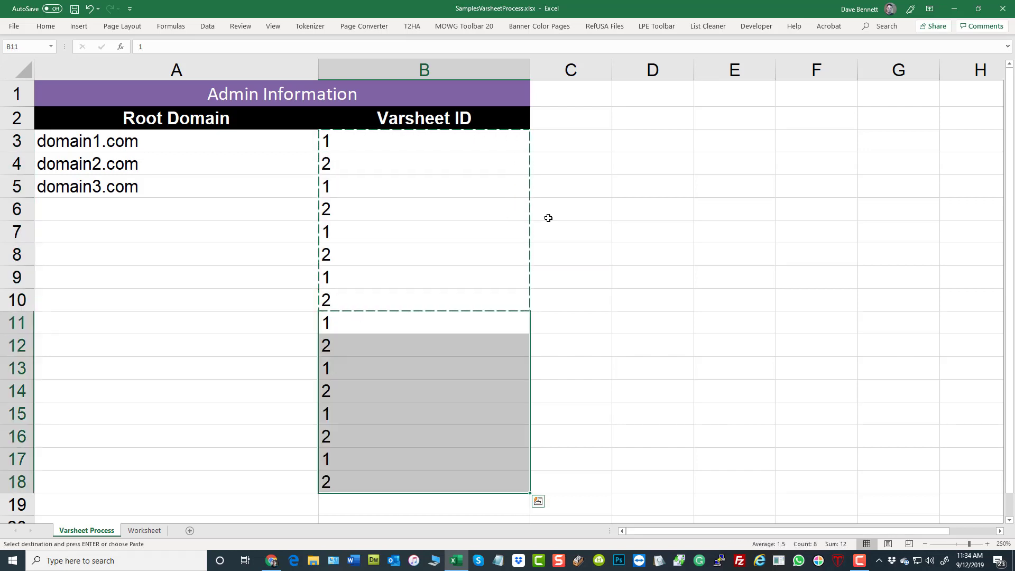
click(707, 261)
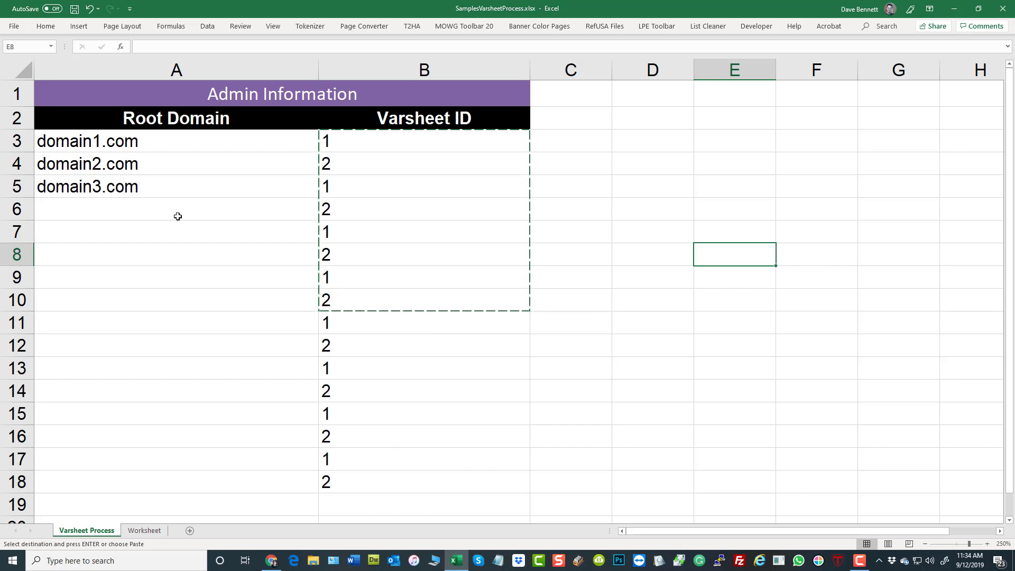
Go through the alternating varsheet IDs in B3 to B6 and the pairing of domain1.com with its varsheet ID in row 3.
click(349, 140)
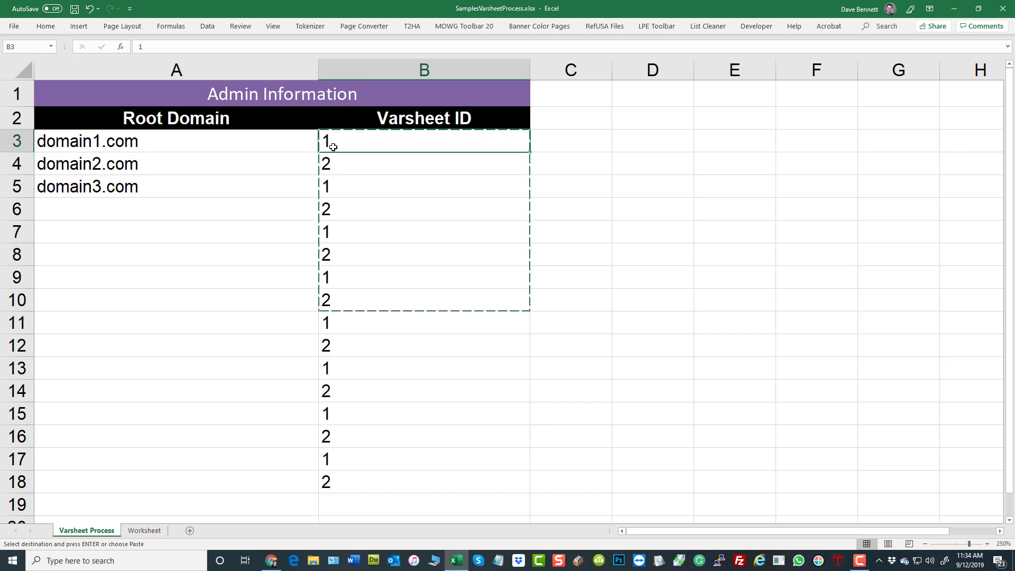
click(343, 161)
click(354, 188)
click(347, 212)
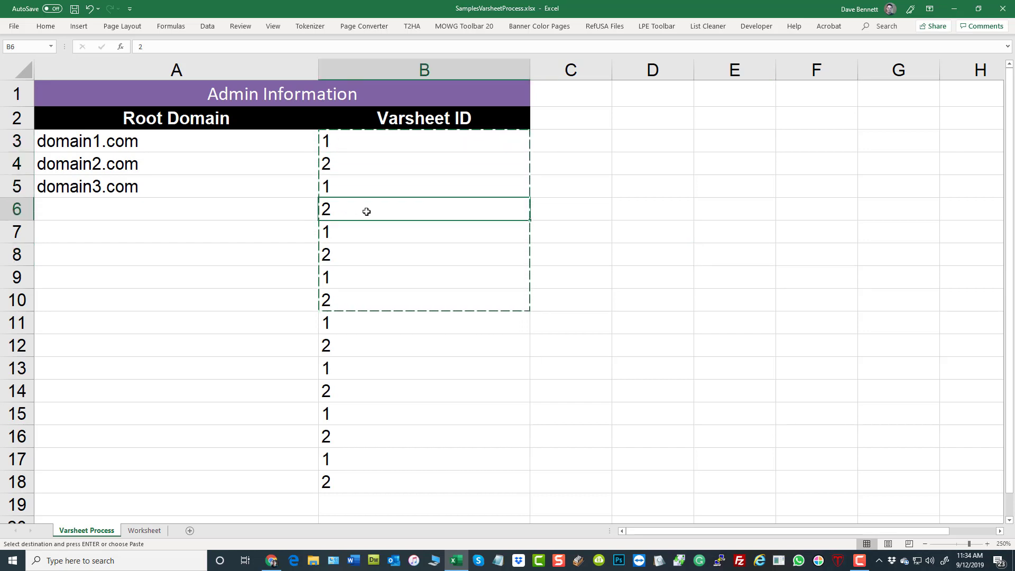
click(606, 273)
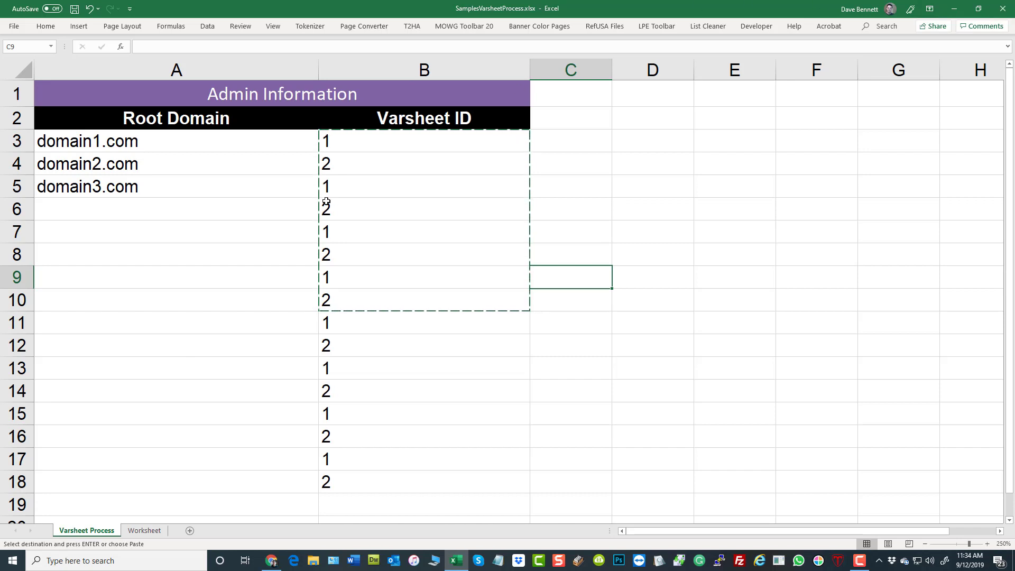
click(355, 145)
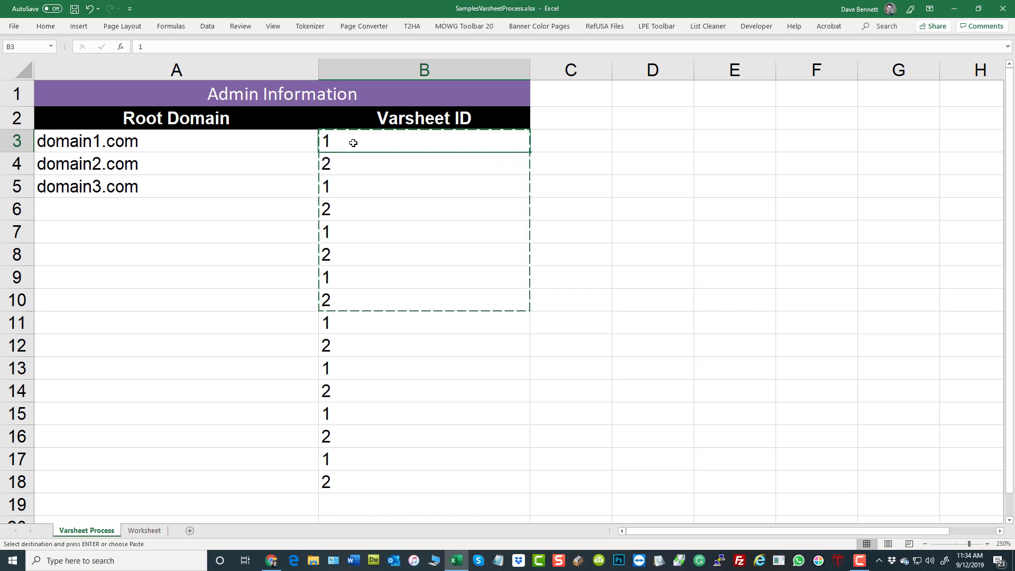
click(293, 141)
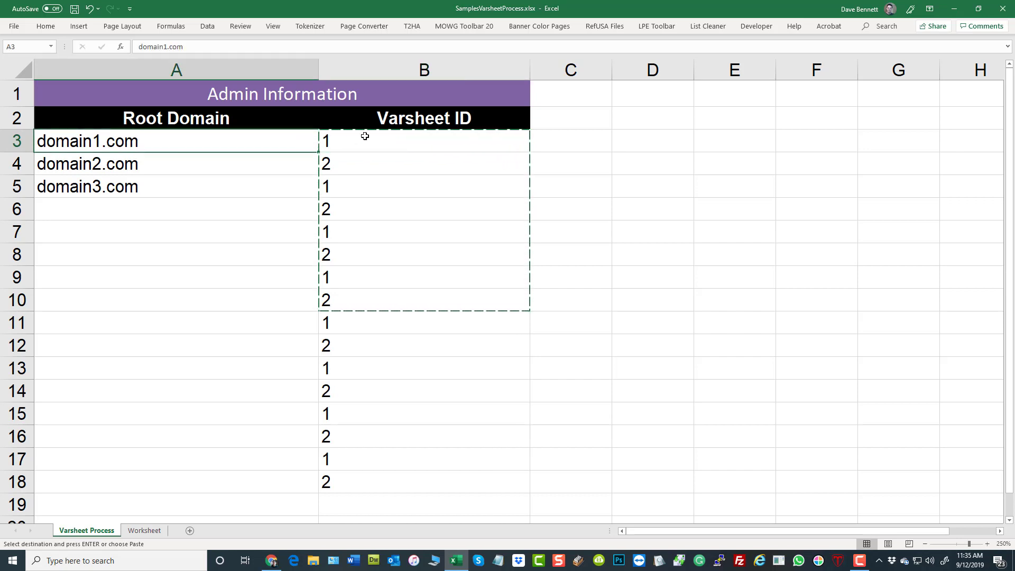
drag(348, 139, 292, 140)
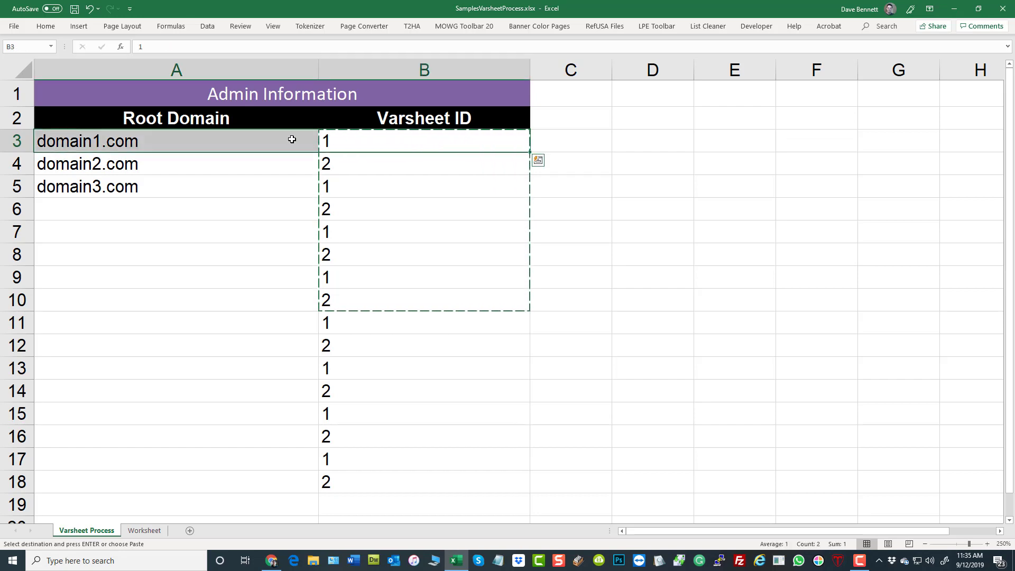
Switch to Chrome and view the Website Installer training page with its category choices.
click(272, 561)
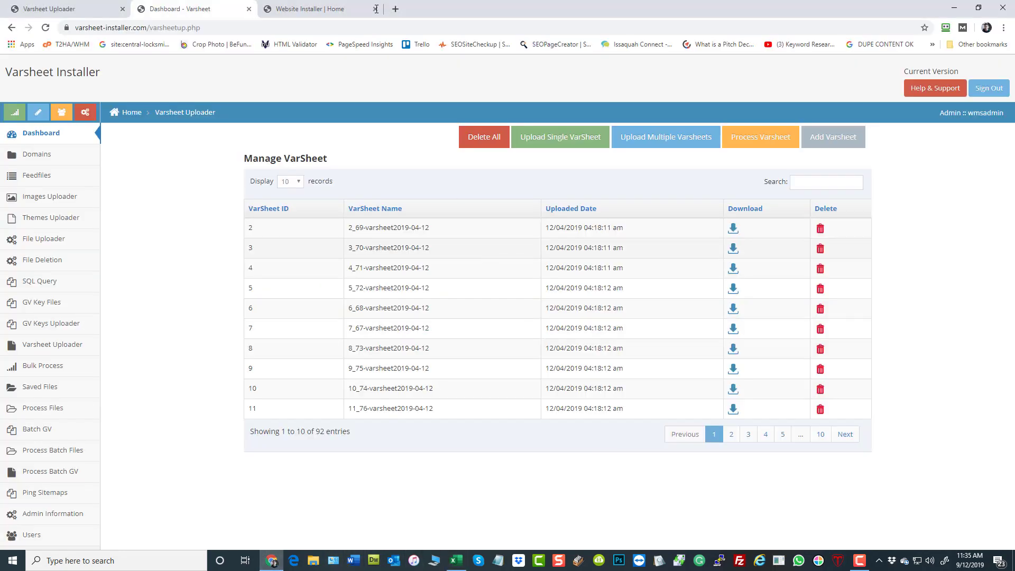
click(318, 9)
scroll(491, 136, up, 4)
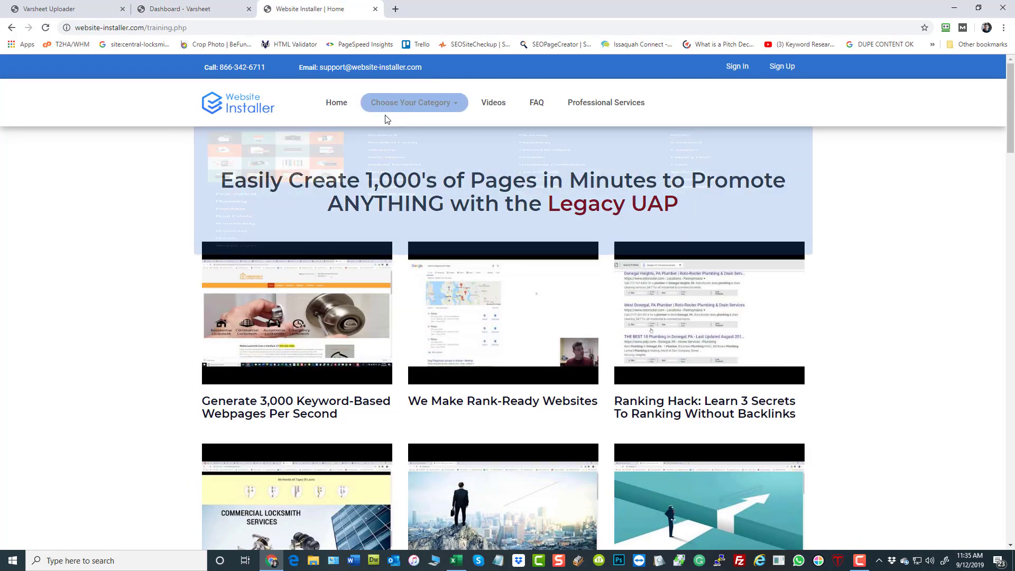
mouse_move(389, 117)
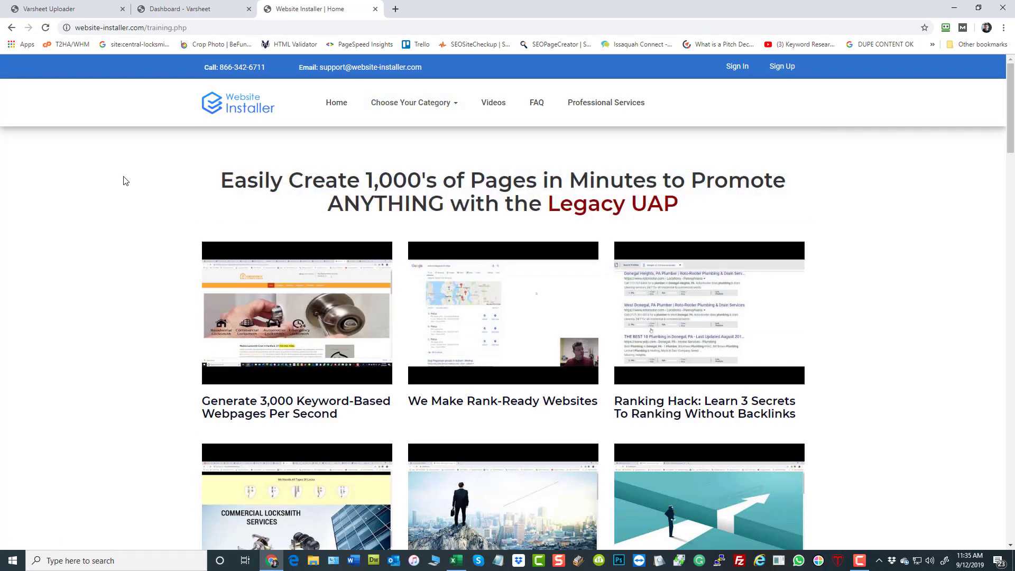
Compare the Manage VarSheet list in Varsheet Installer with the Varsheet Uploader page of the wiblitz5.com site.
click(173, 11)
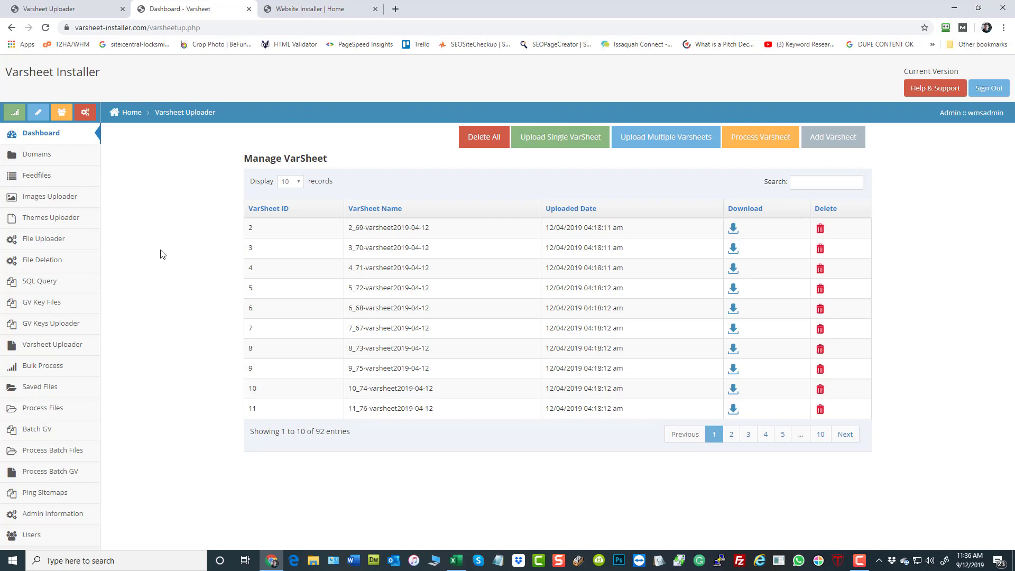
click(64, 8)
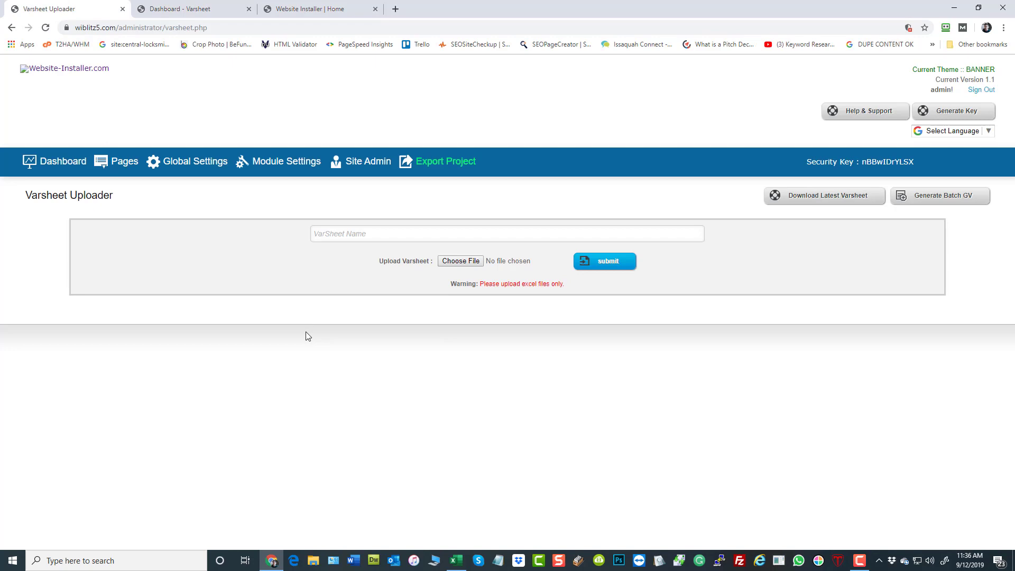
click(217, 8)
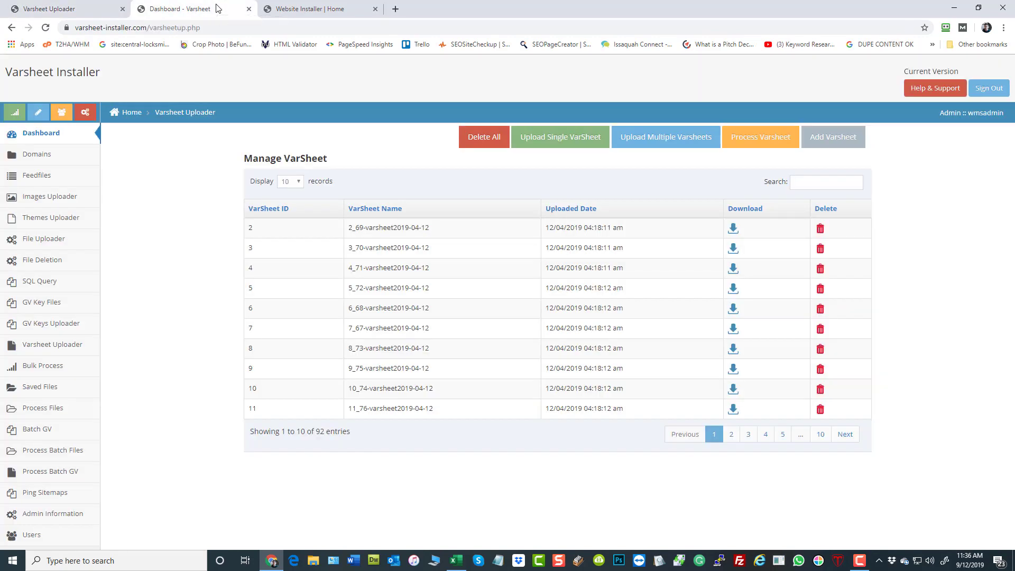
click(57, 12)
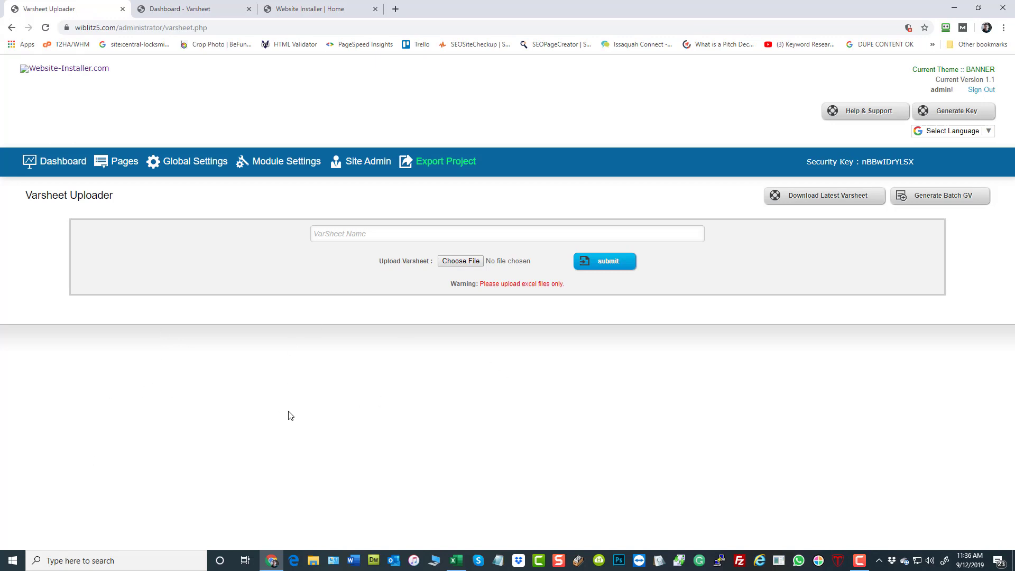
click(201, 9)
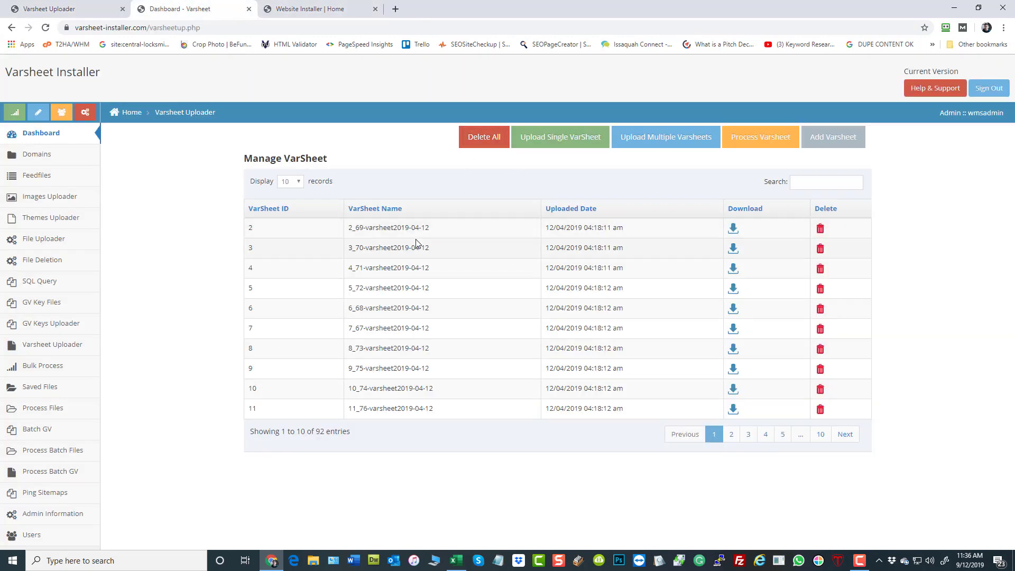
View the multiple-varsheet upload page and the file import page for processing varsheets in Varsheet Installer.
click(668, 137)
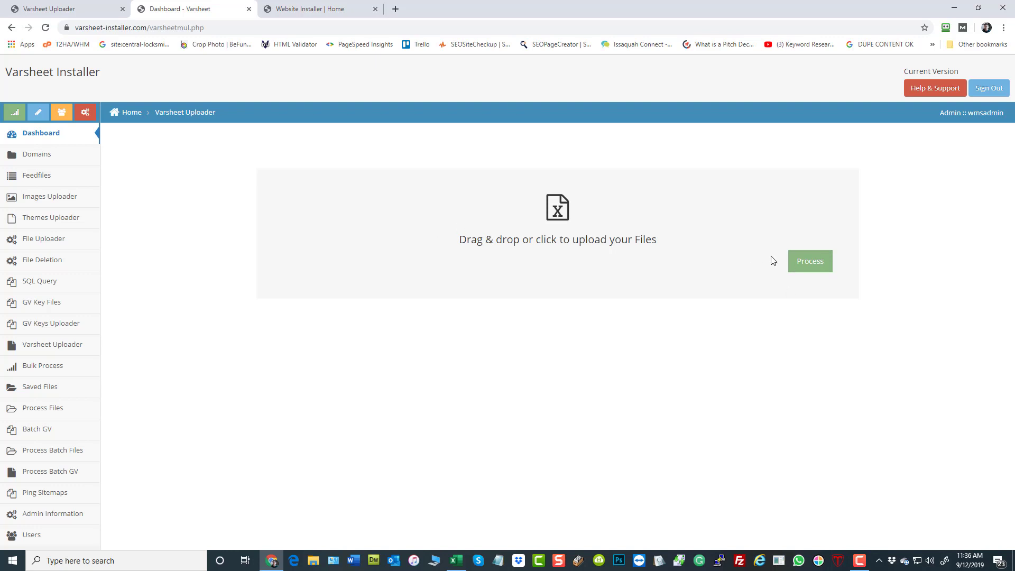
click(46, 346)
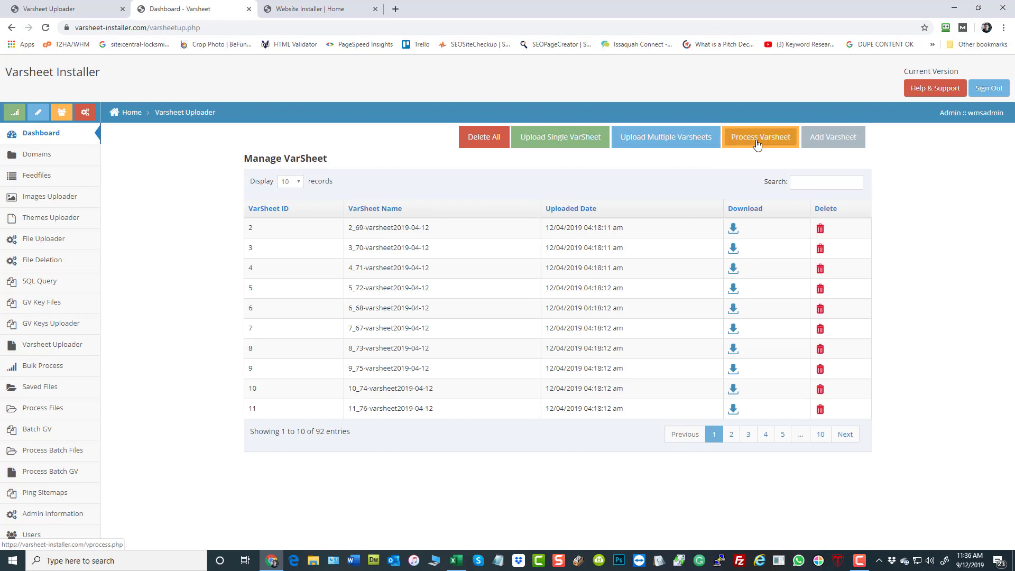
click(758, 139)
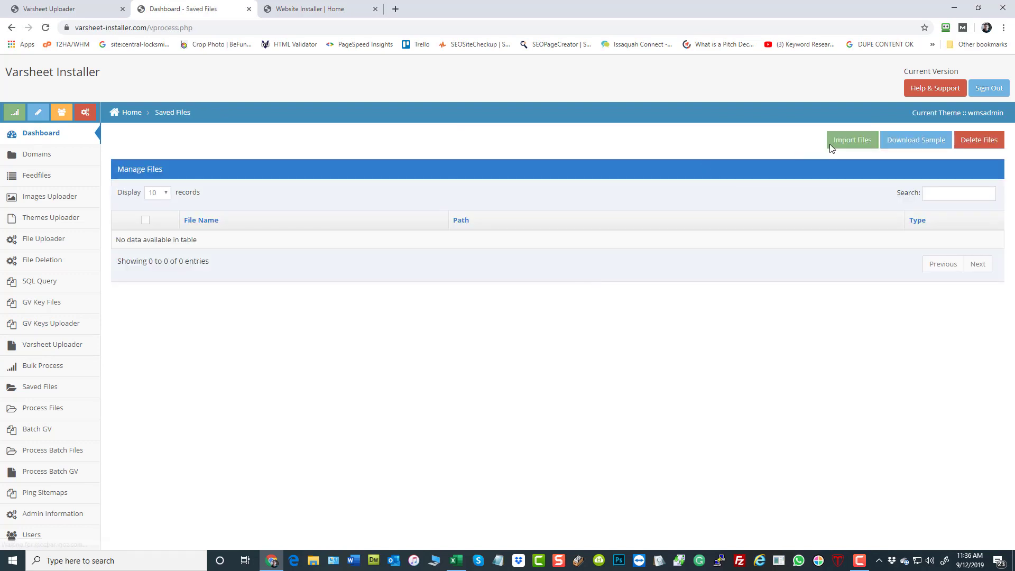
click(842, 143)
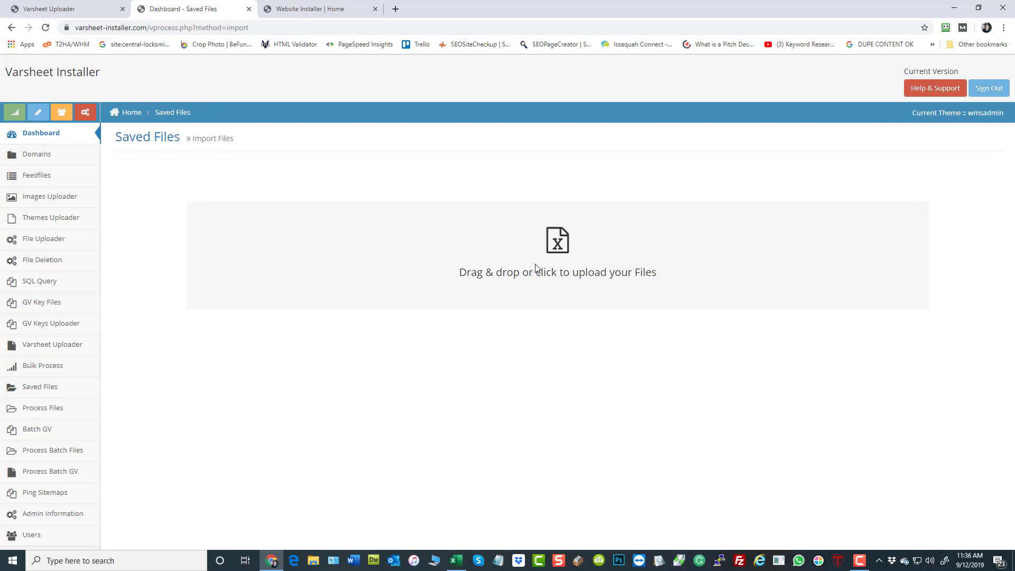
Open the Global Variables of the wiblitz5.com site and look through their titles, variable codes and code values.
key(ctrl+1)
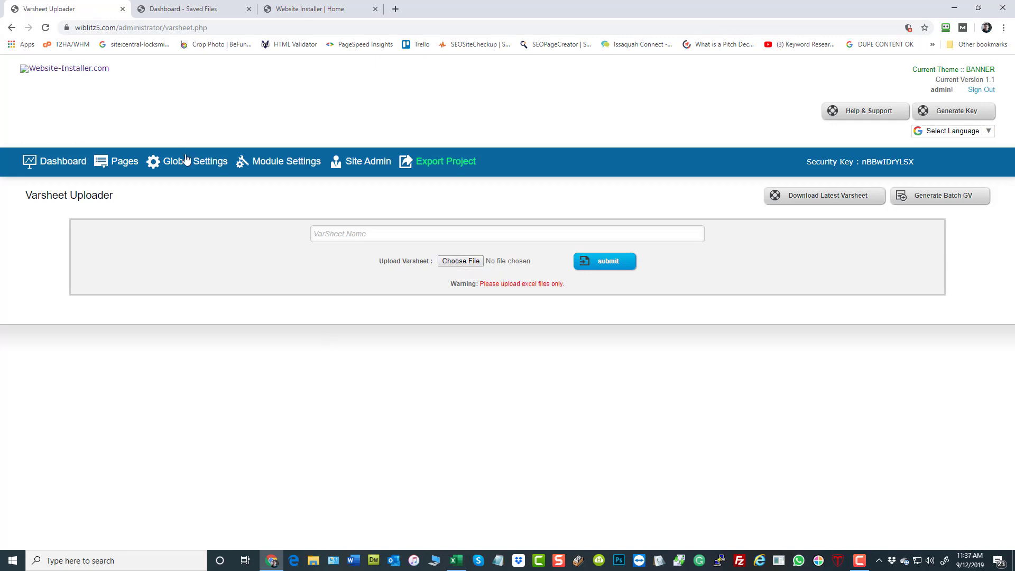
click(74, 162)
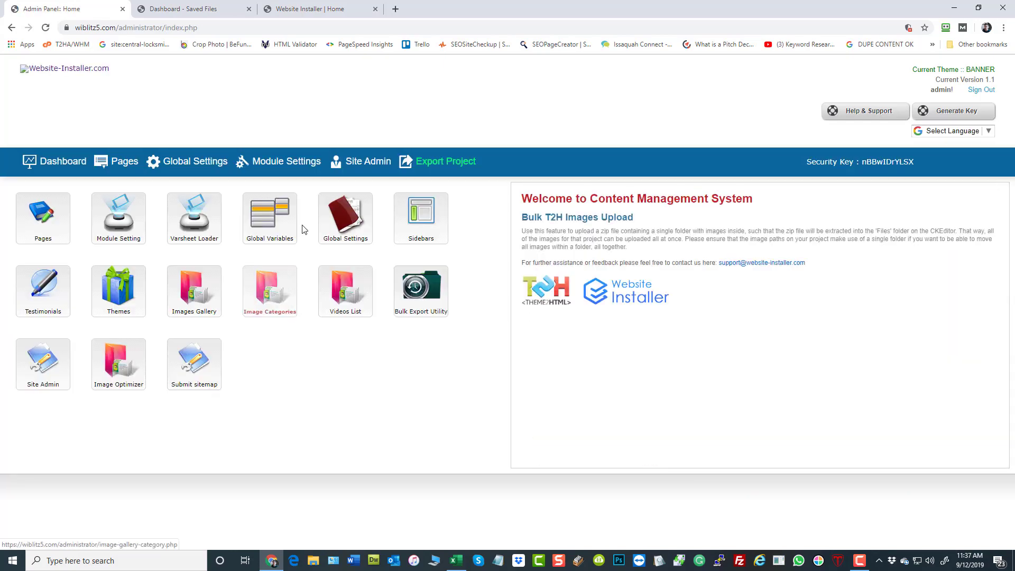
click(264, 223)
scroll(576, 338, down, 3)
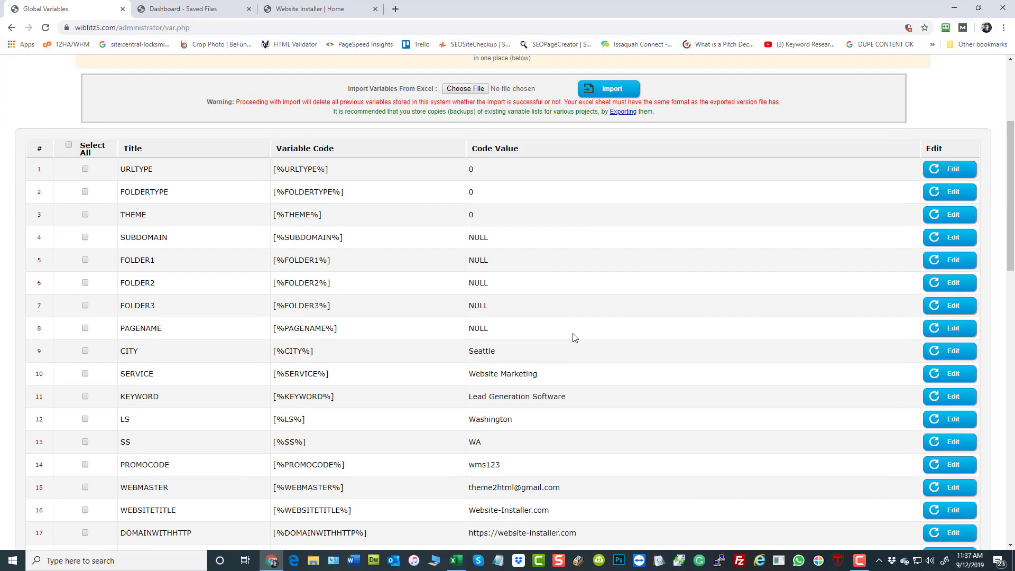
scroll(575, 337, down, 7)
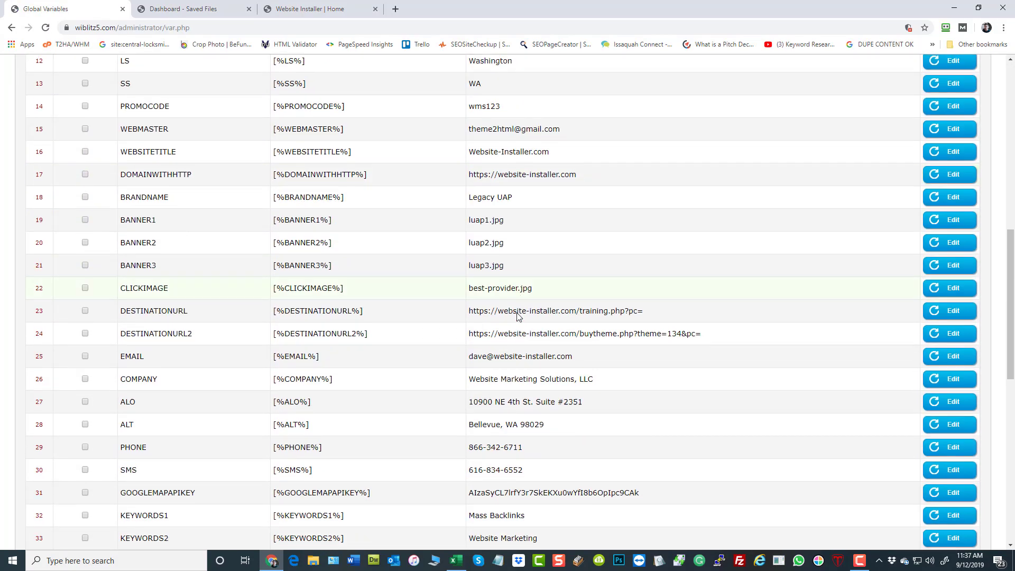
scroll(517, 318, down, 10)
scroll(520, 379, up, 8)
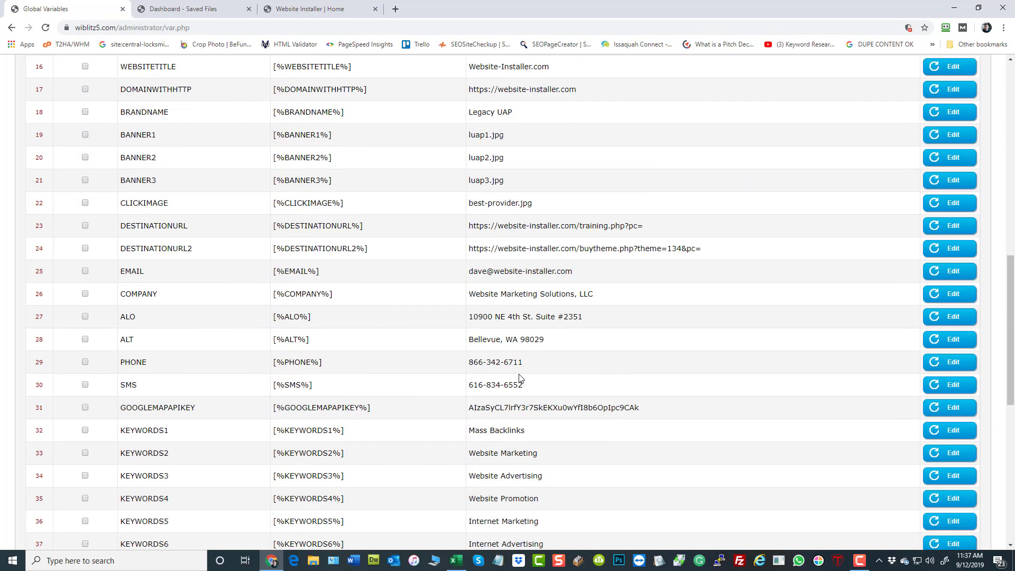
scroll(521, 379, up, 12)
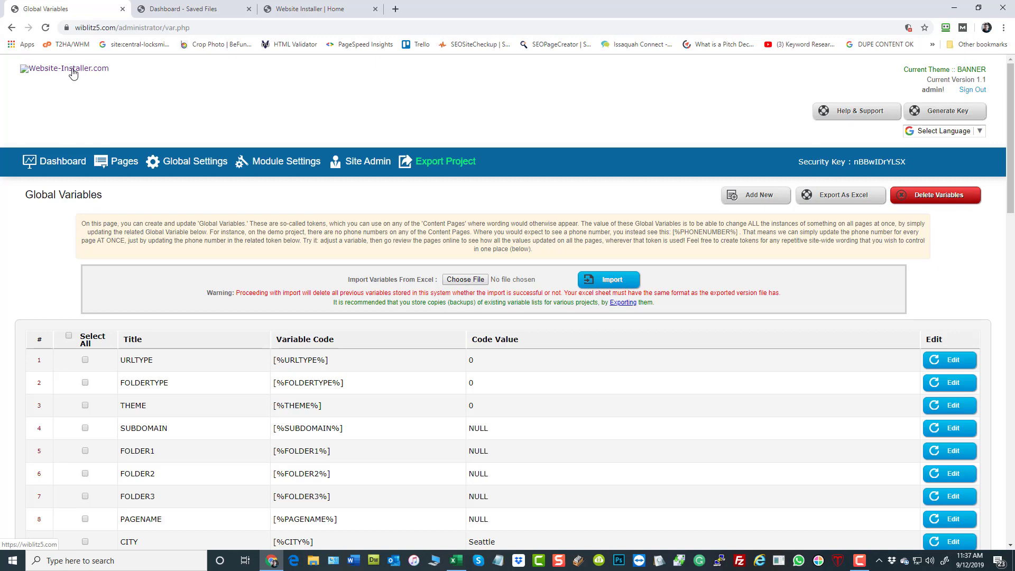
View the wiblitz5.com page list and dashboard, and open the Varsheet Uploader's Generate Batch GV form.
click(122, 163)
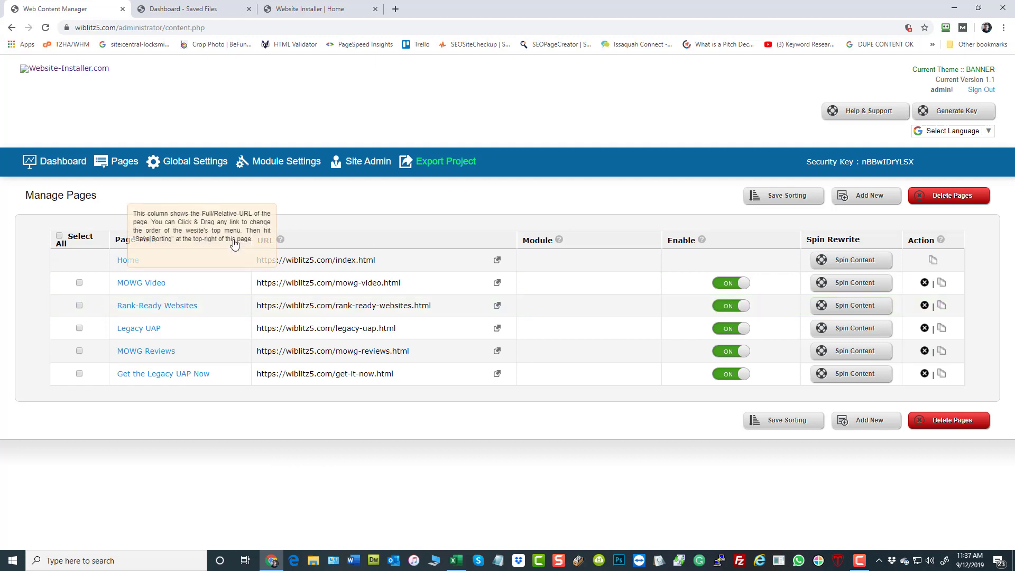
click(62, 162)
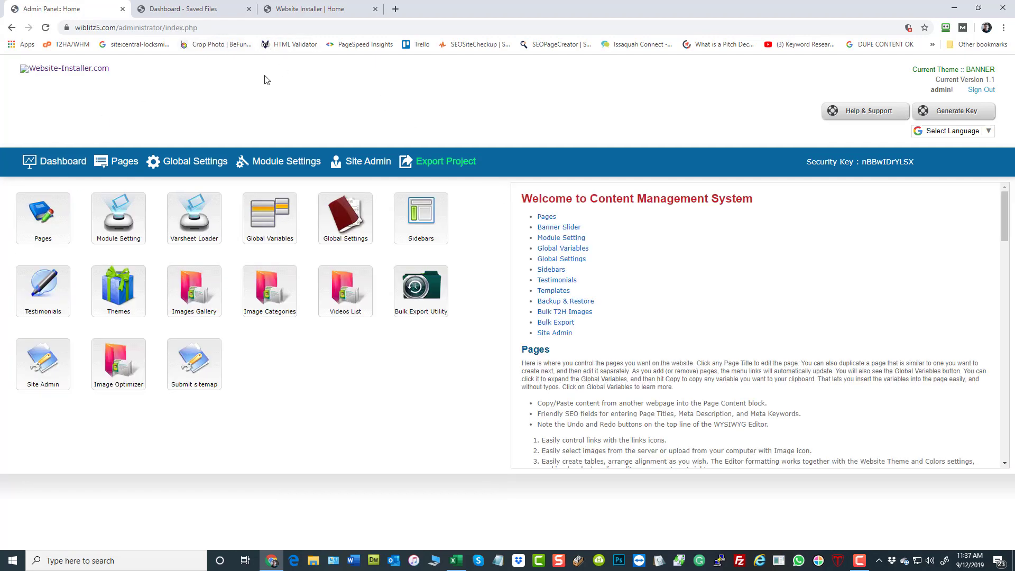
click(214, 233)
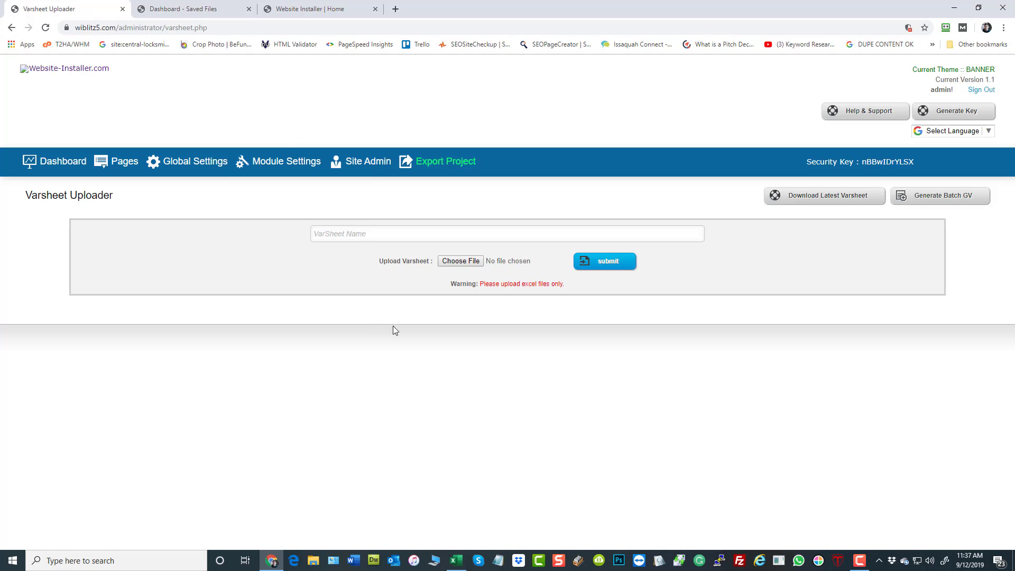
click(932, 197)
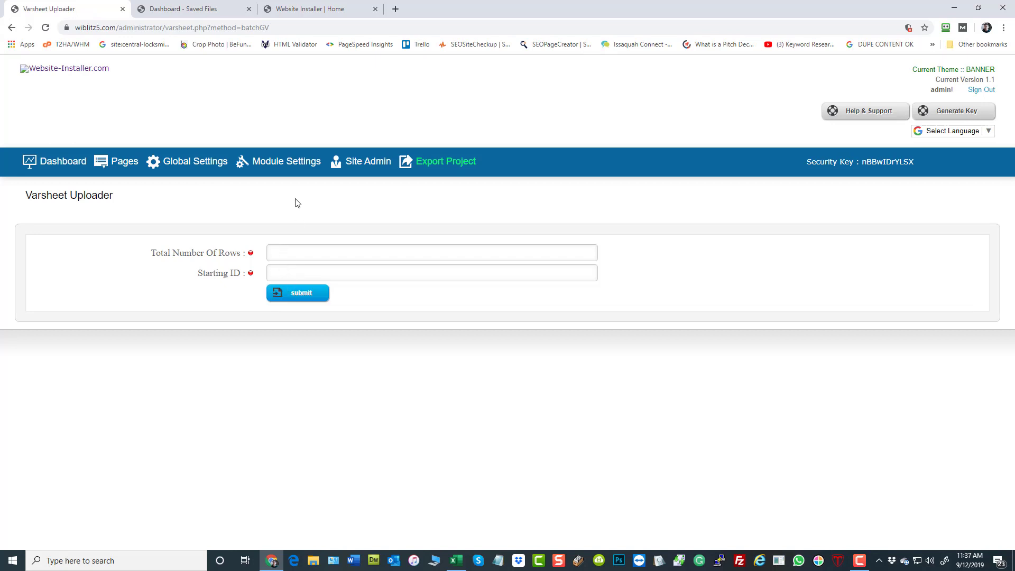
Return through the open browser pages to the SamplesVarsheetProcess.xlsx workbook in Excel, and select Root Domain cells A3:A15.
click(329, 9)
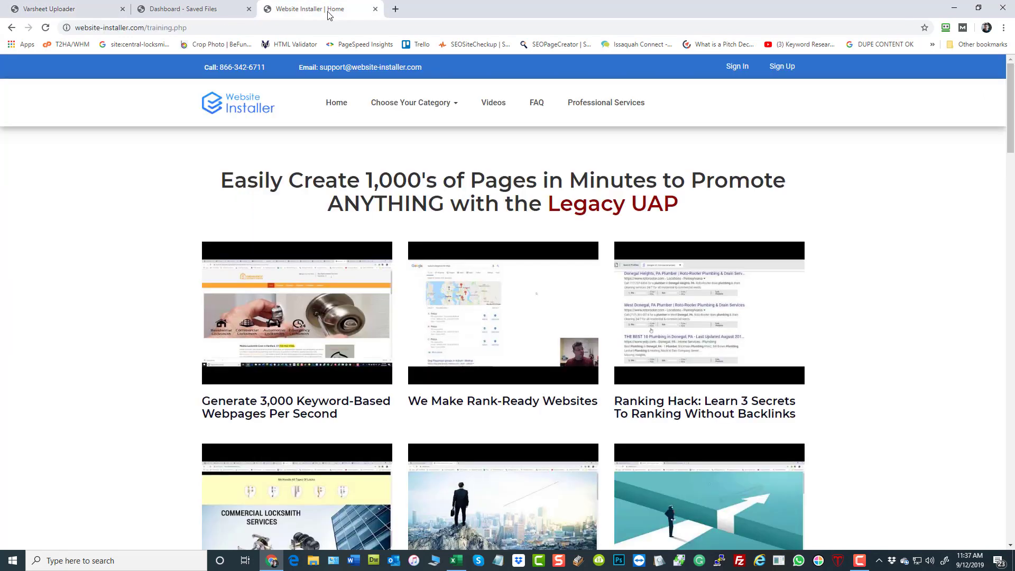
click(210, 9)
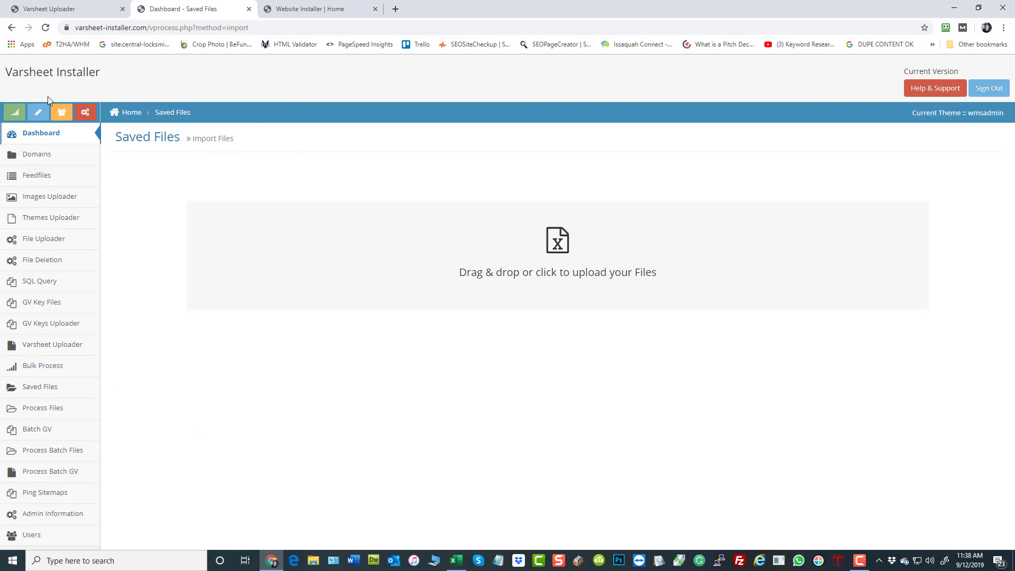
click(955, 8)
click(122, 145)
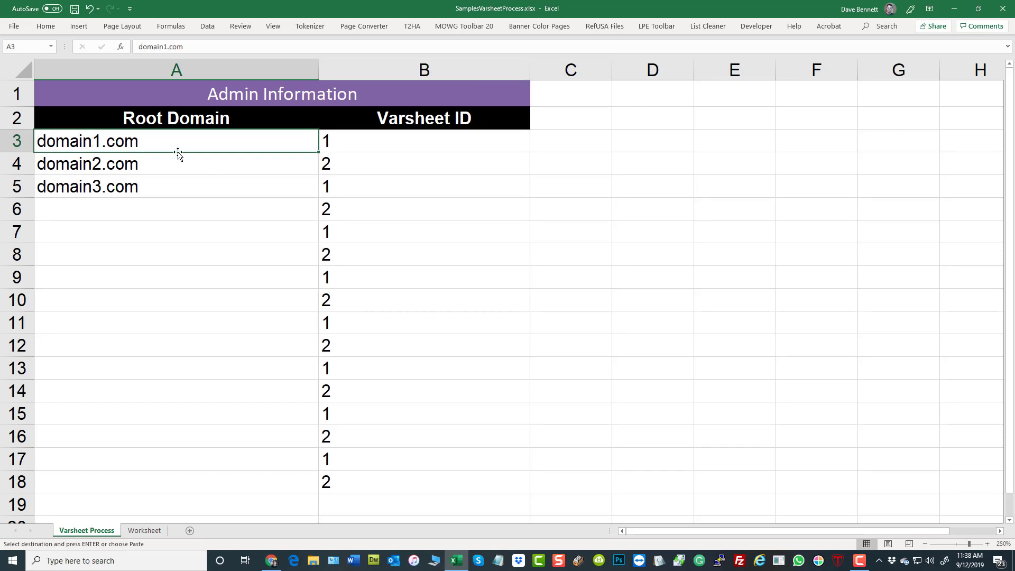
drag(175, 138, 151, 422)
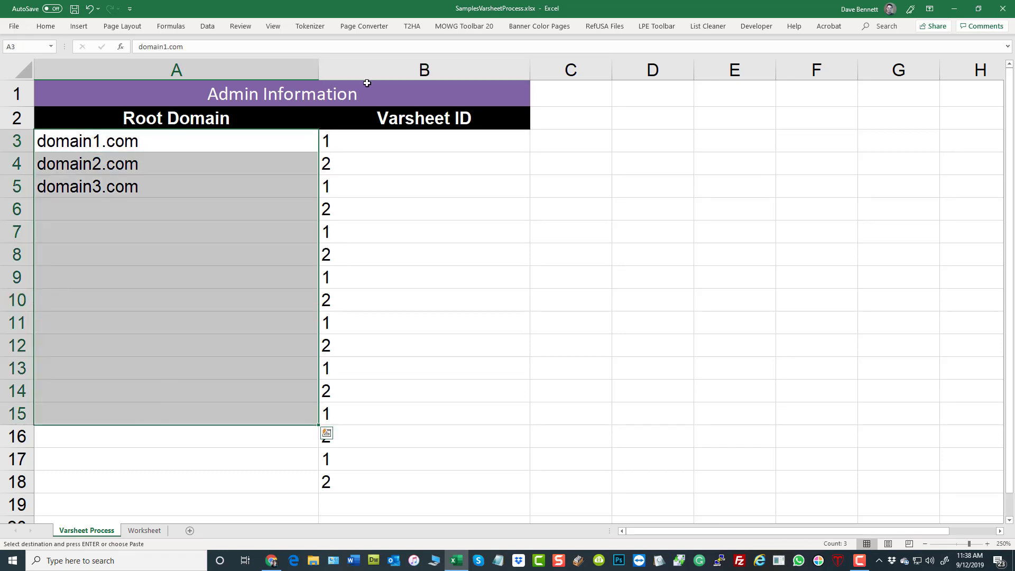
Change the Varsheet ID column header in B2 to "Rows to Create".
click(398, 123)
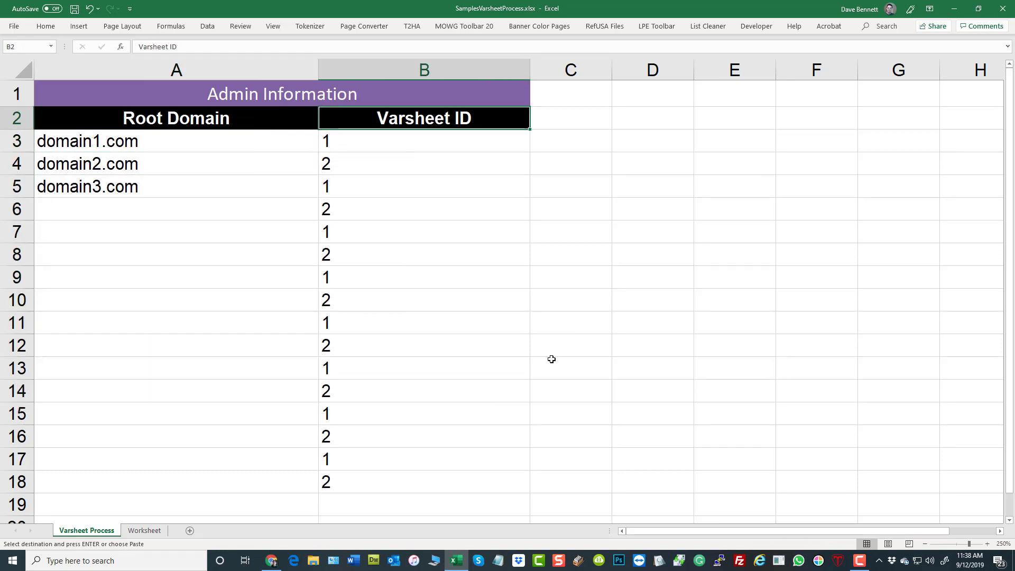
text(Rows)
key(BackSpace)
key(BackSpace)
key(BackSpace)
key(BackSpace)
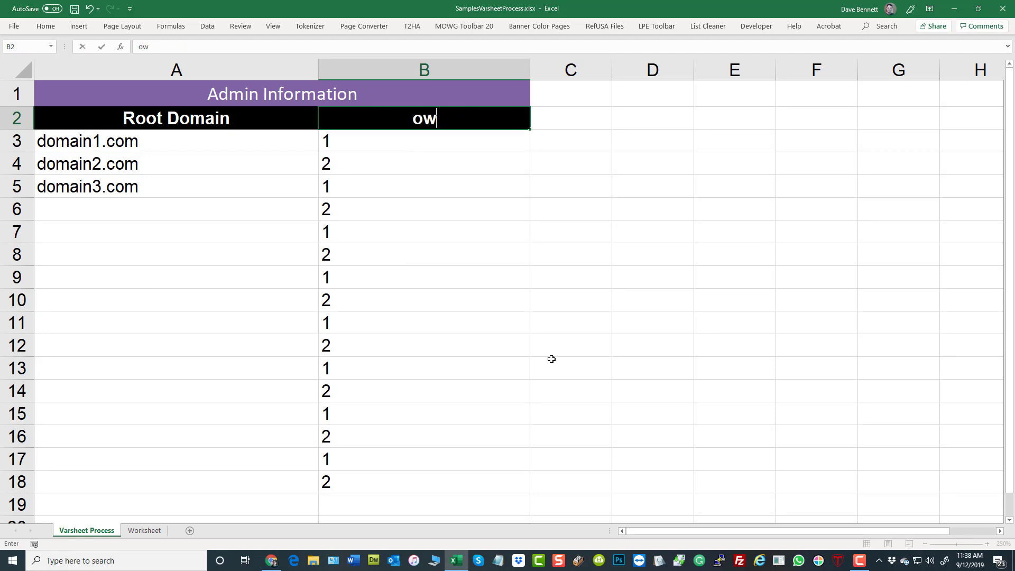
text(Rows to Create)
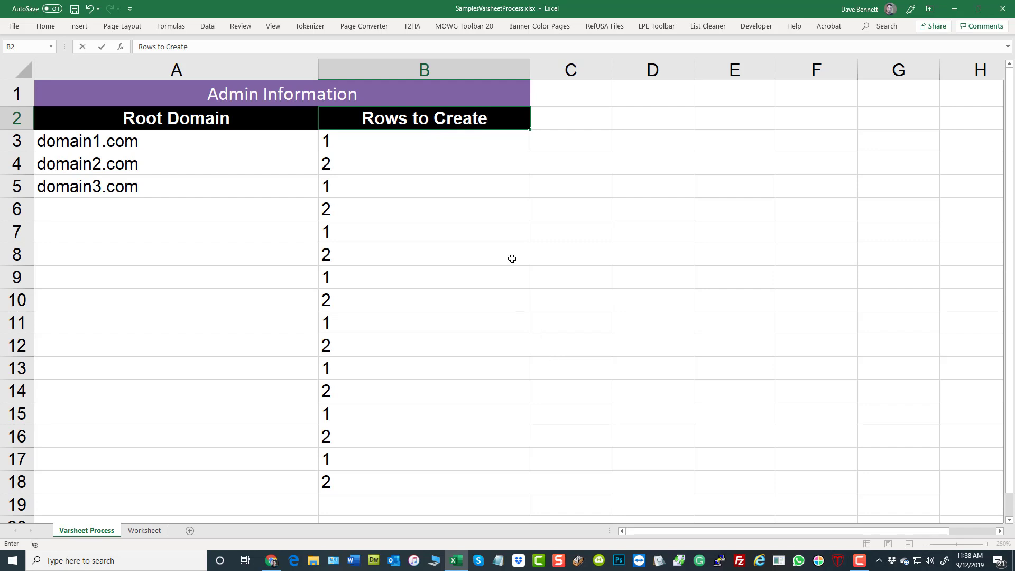
Copy the header format into C2, enter "Starting ID" there, and fit column C's width to its text.
drag(531, 128, 598, 129)
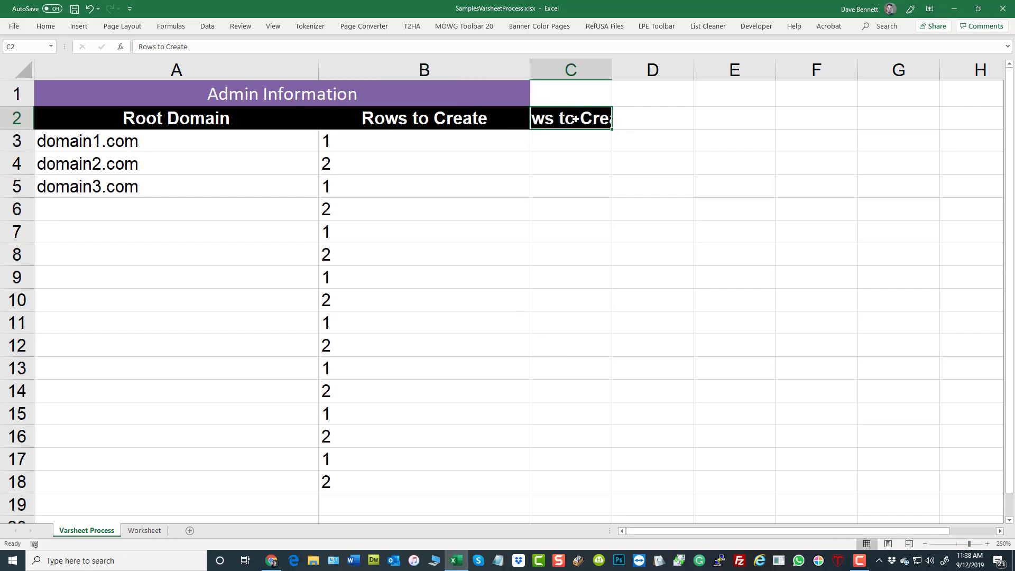
text(Starting )
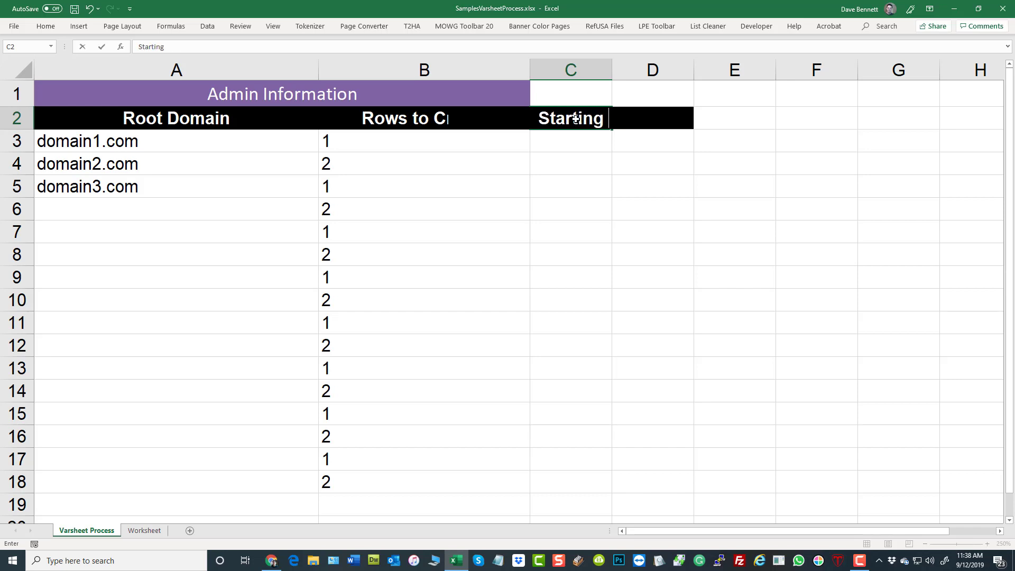
text(ID)
key(Tab)
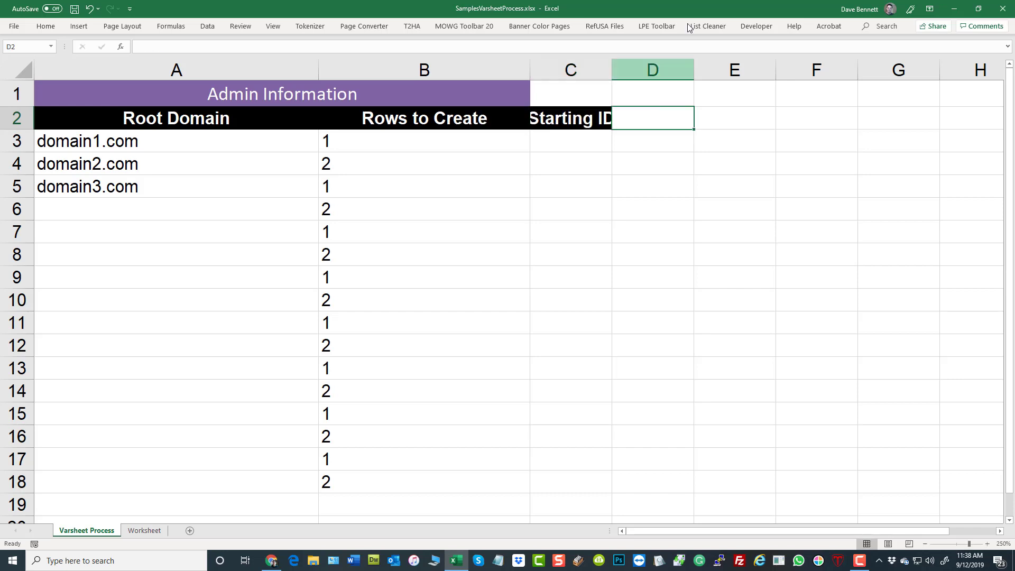
double_click(613, 68)
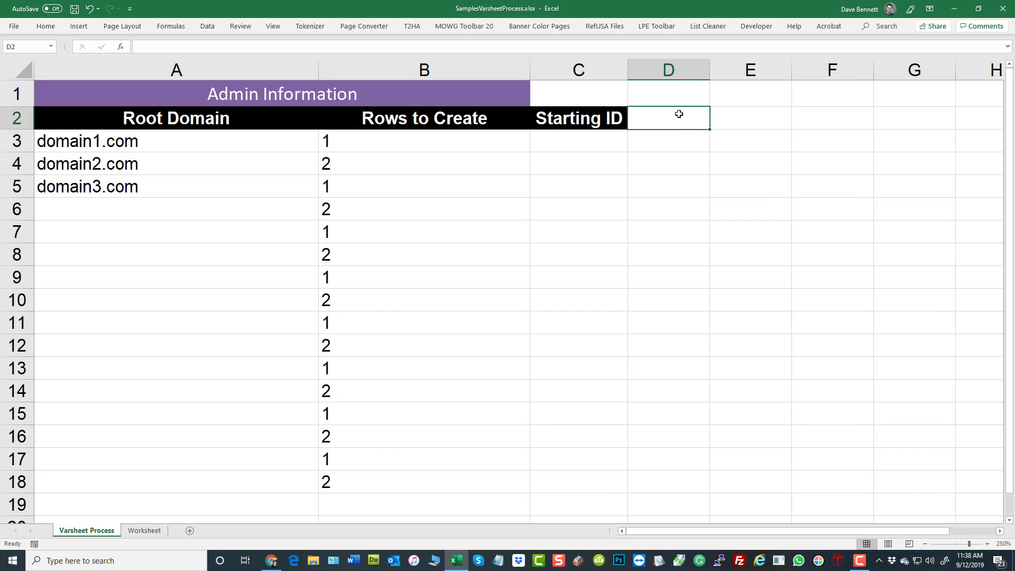
click(667, 69)
click(778, 188)
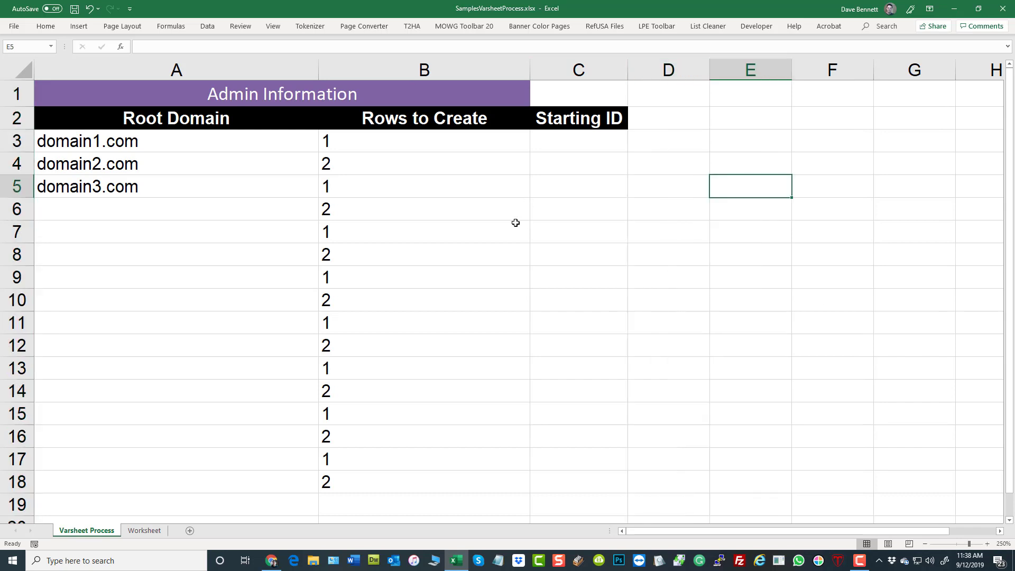
Try to extend the Admin Information heading over the Starting ID column, and undo the fill.
click(503, 93)
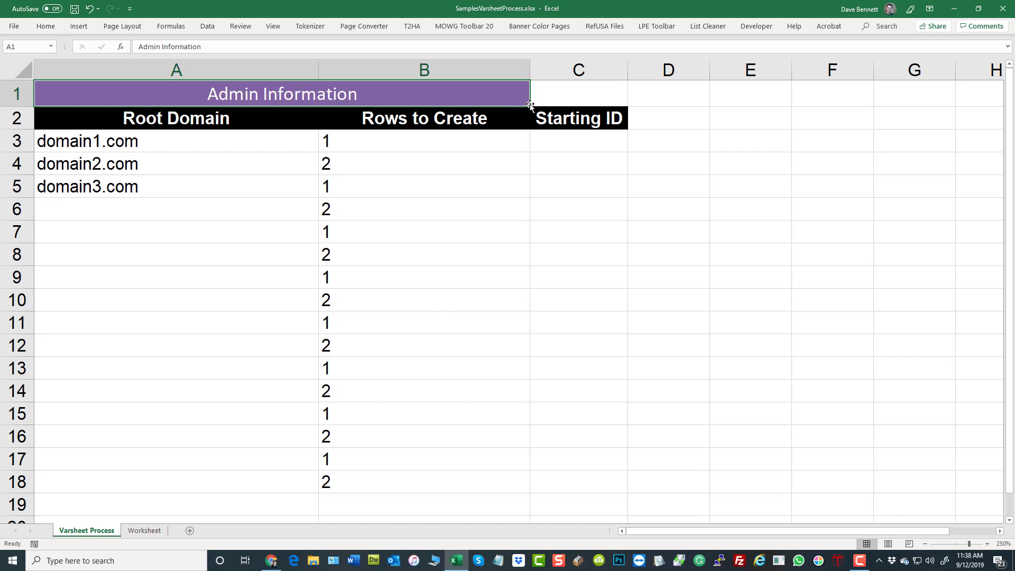
drag(537, 107, 598, 102)
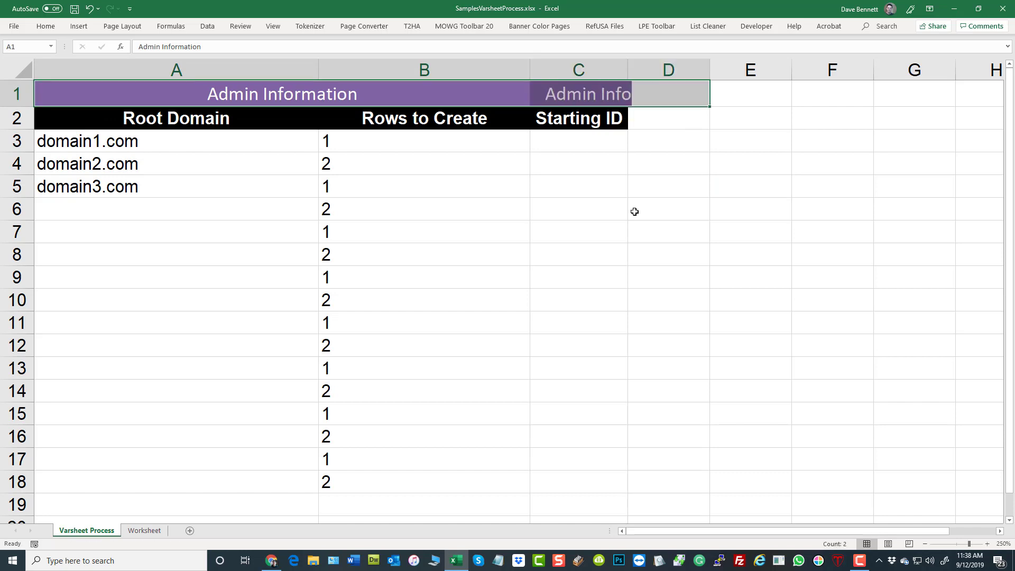
click(635, 211)
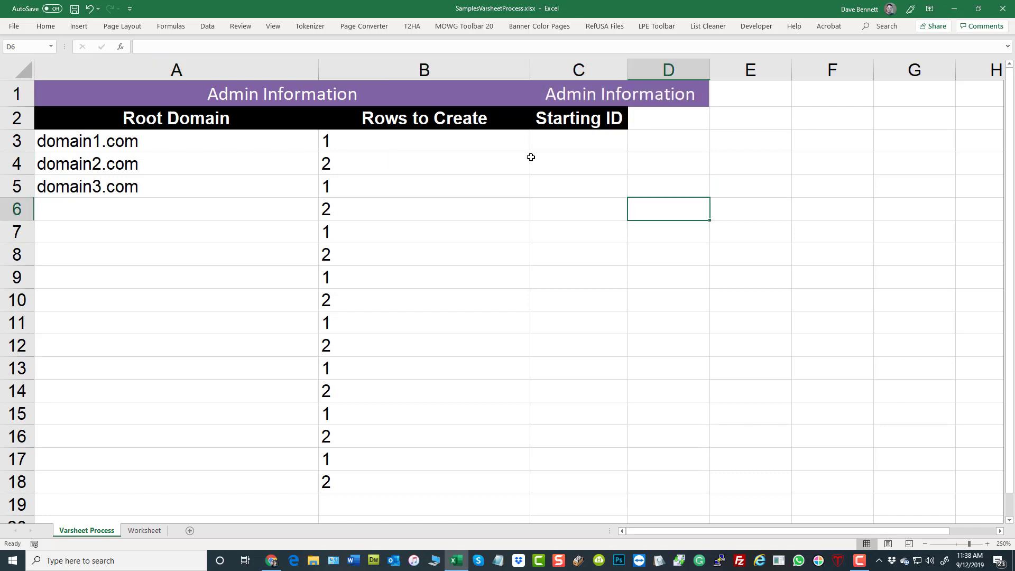
click(90, 14)
click(619, 254)
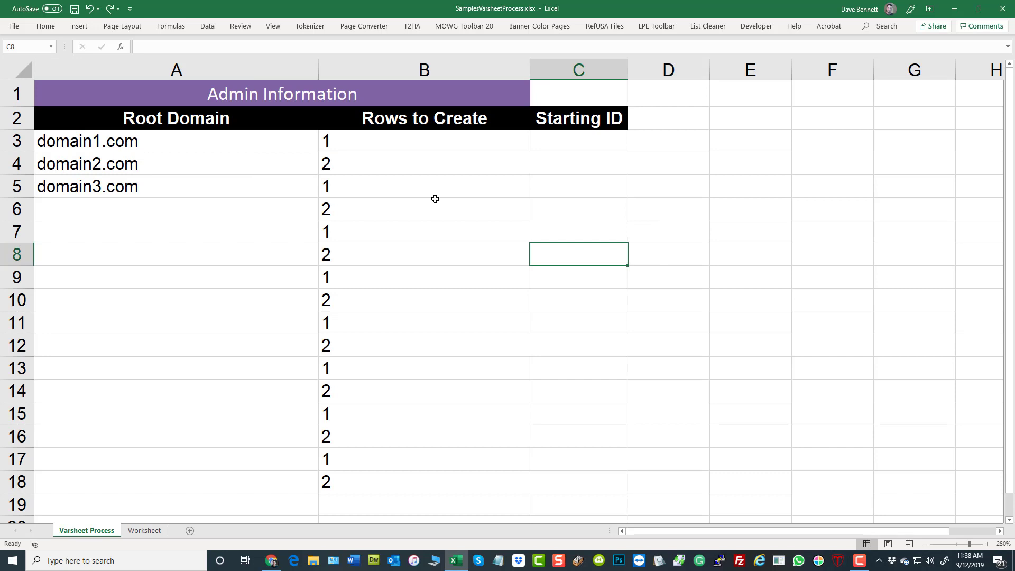
Set the Rows to Create value for domain1.com to 1000 and copy it down through B6.
click(404, 147)
text(1000)
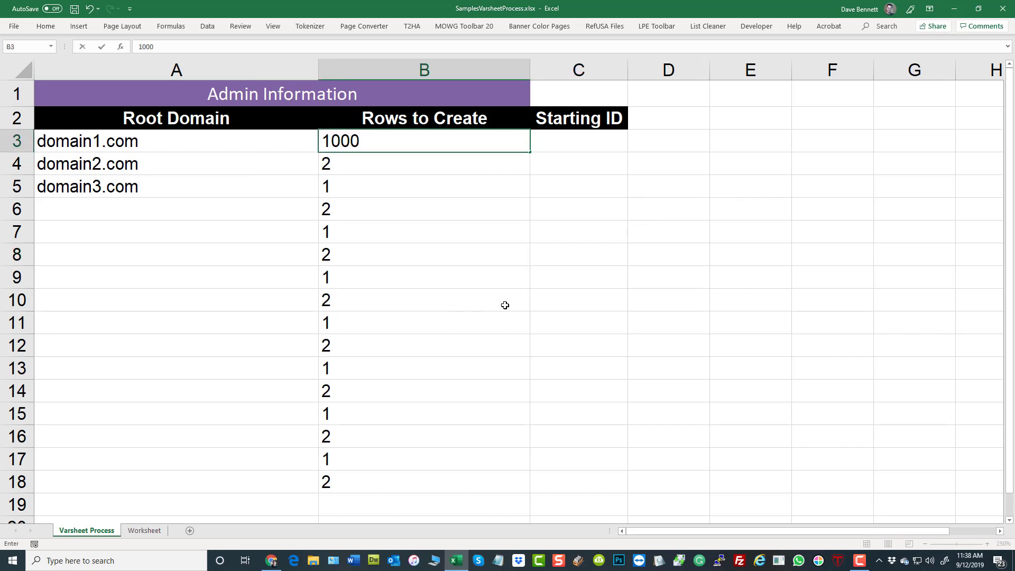
click(593, 281)
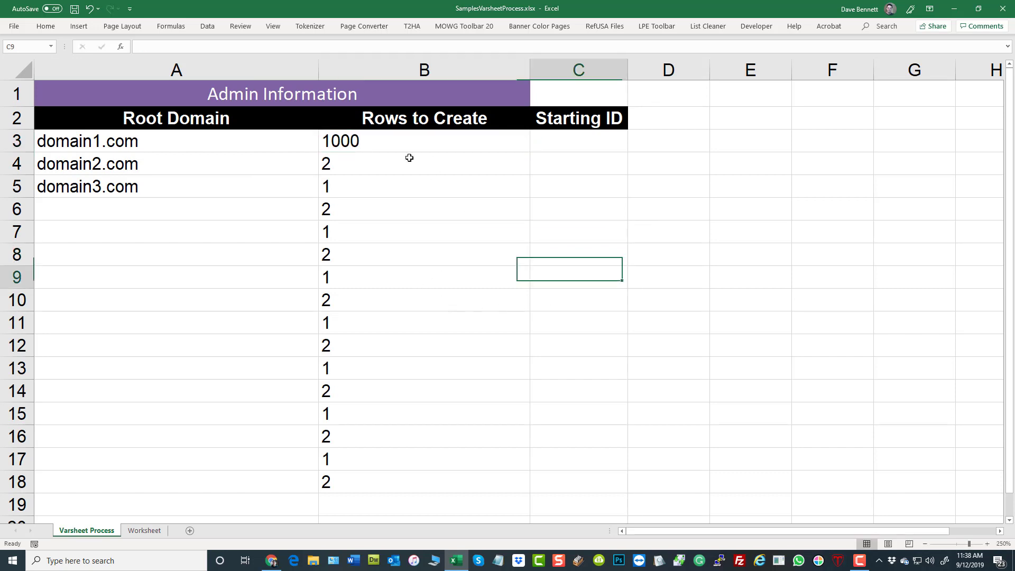
click(382, 144)
drag(531, 153, 530, 214)
click(634, 383)
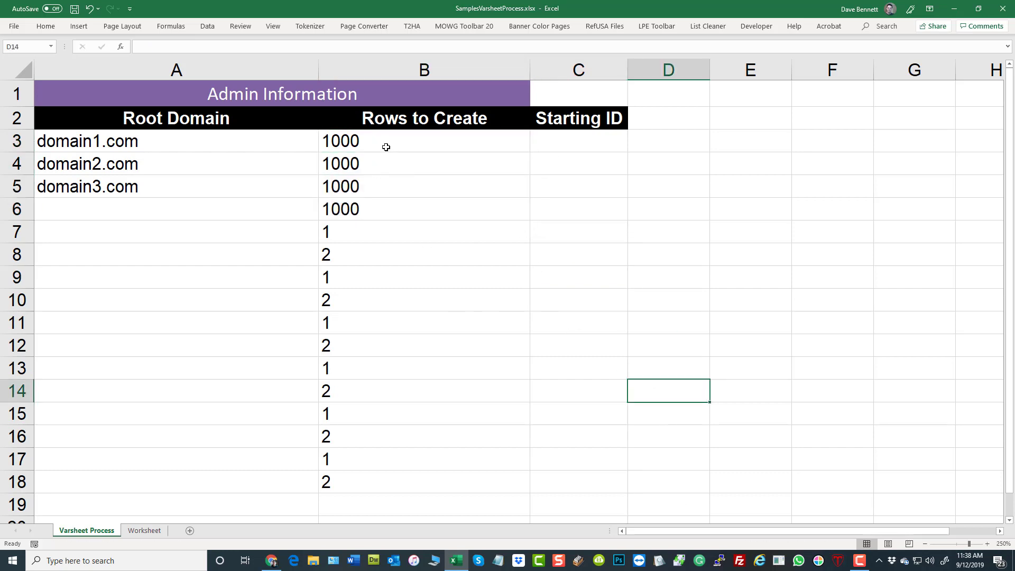
Set B4 to 1001 and fill the series from B3:B4 down through B6.
double_click(368, 165)
key(BackSpace)
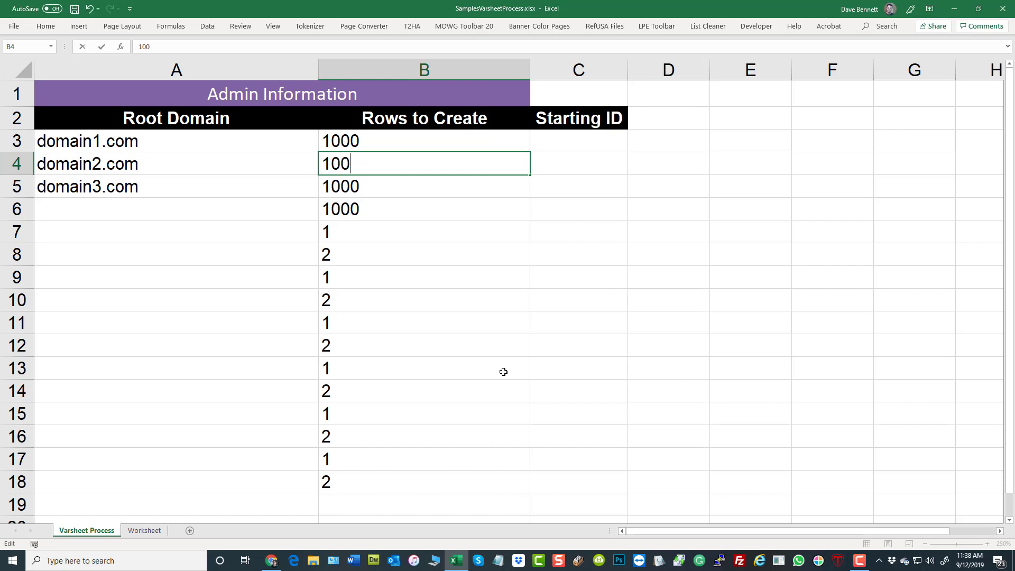
text(1)
click(691, 354)
click(395, 154)
drag(395, 154, 397, 162)
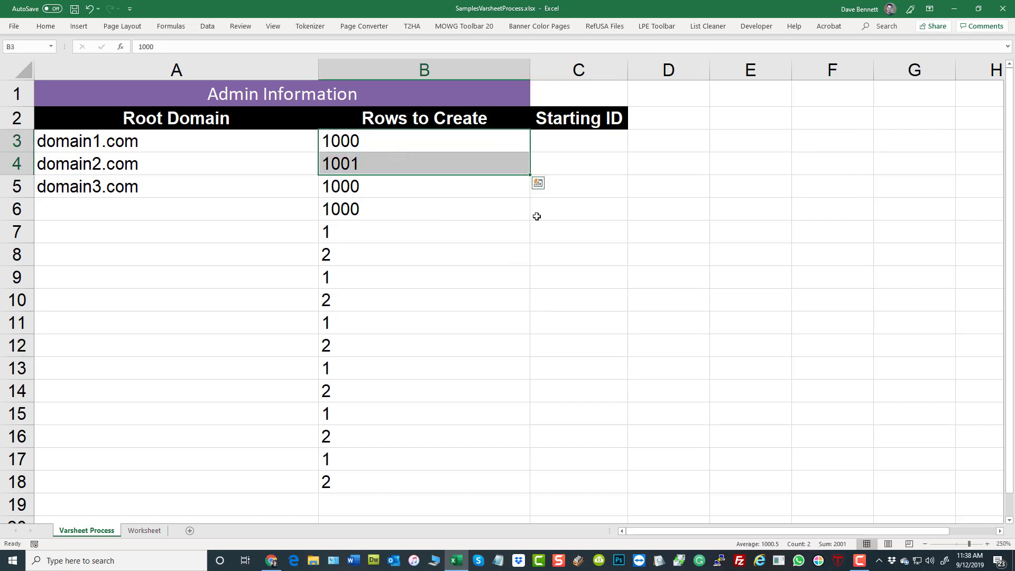
drag(530, 176, 537, 214)
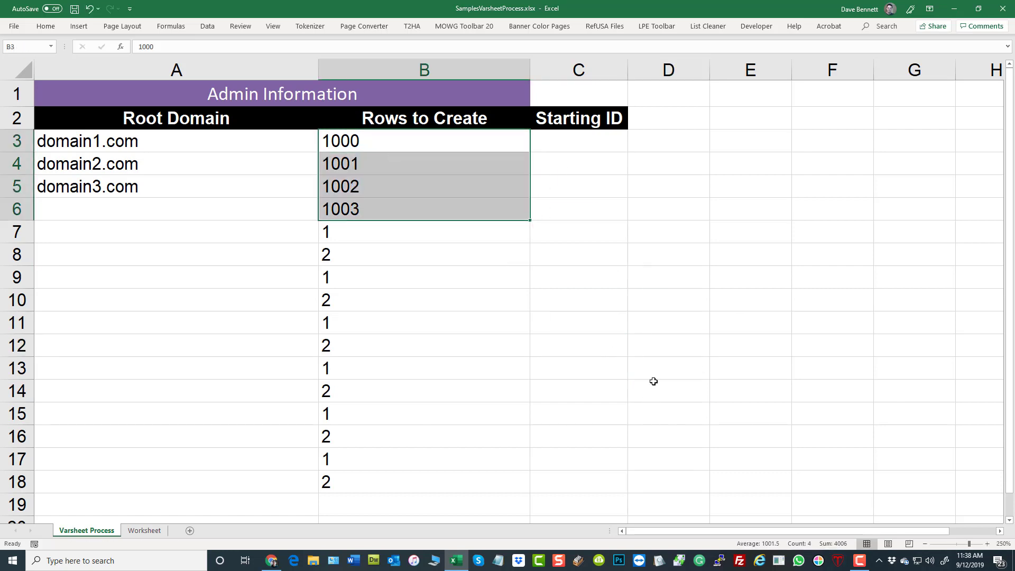
click(653, 385)
Set B4 to 1011 and extend the B3:B4 series down through B11.
double_click(345, 161)
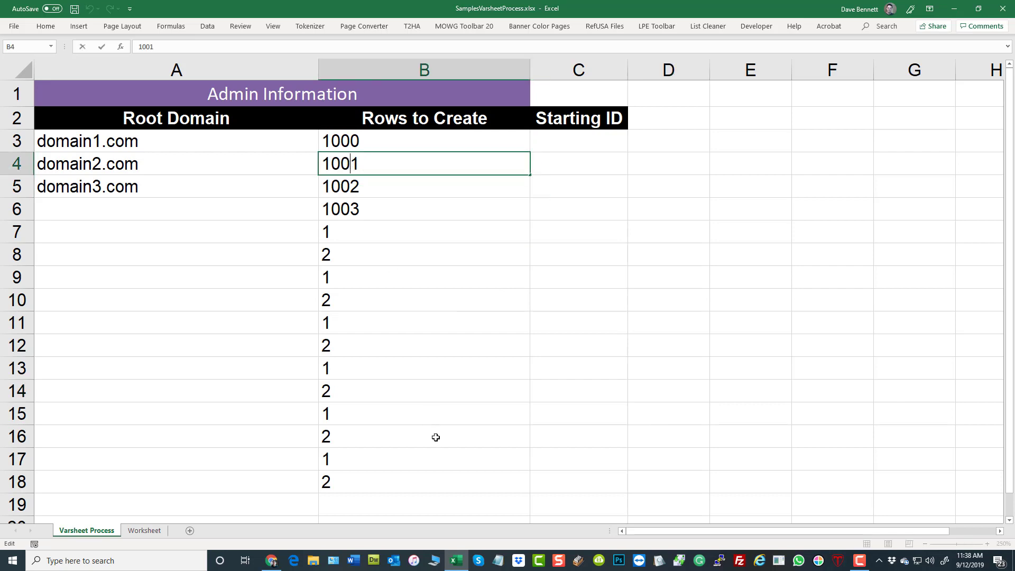
key(BackSpace)
text(1)
click(653, 323)
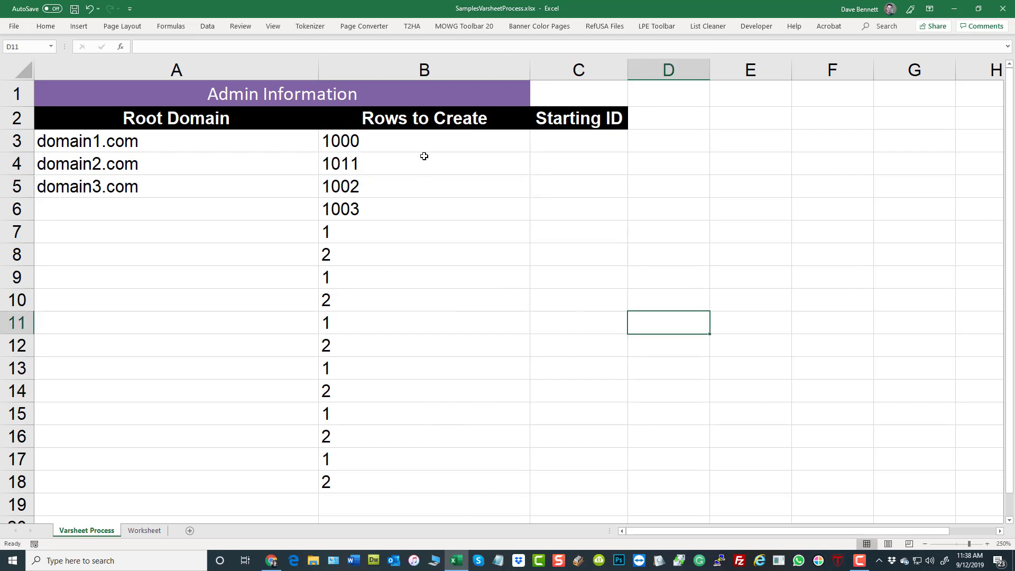
drag(381, 136, 382, 155)
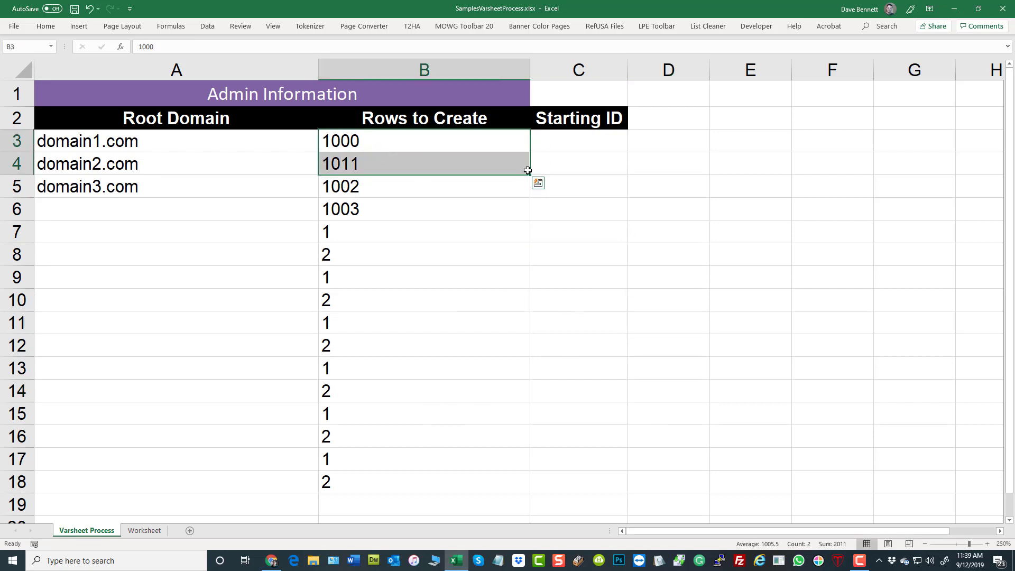
drag(531, 175, 534, 331)
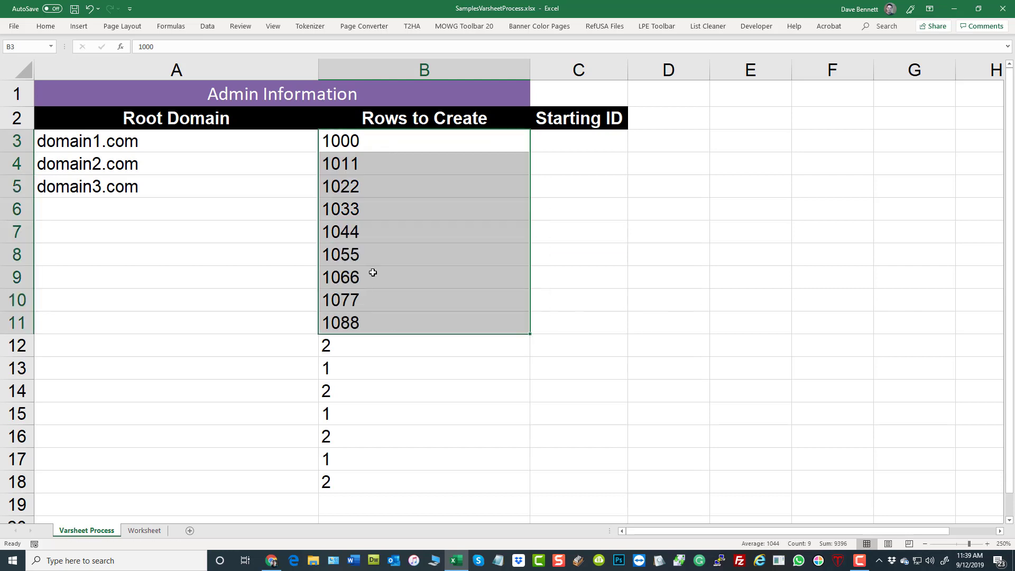
click(669, 300)
Set B4 to 999 and fill the decreasing series from B3:B4 down through B11.
click(374, 169)
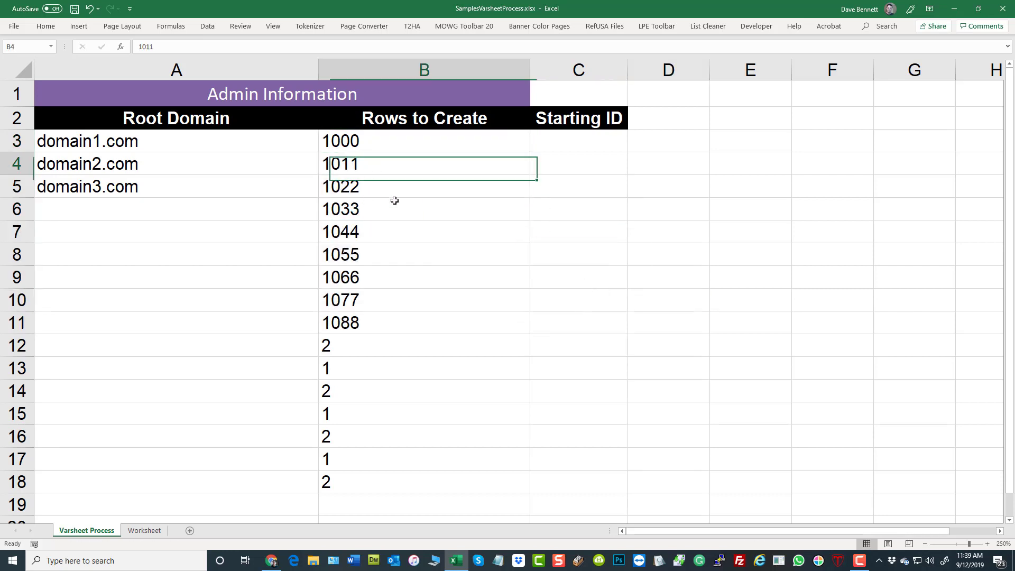
text(999)
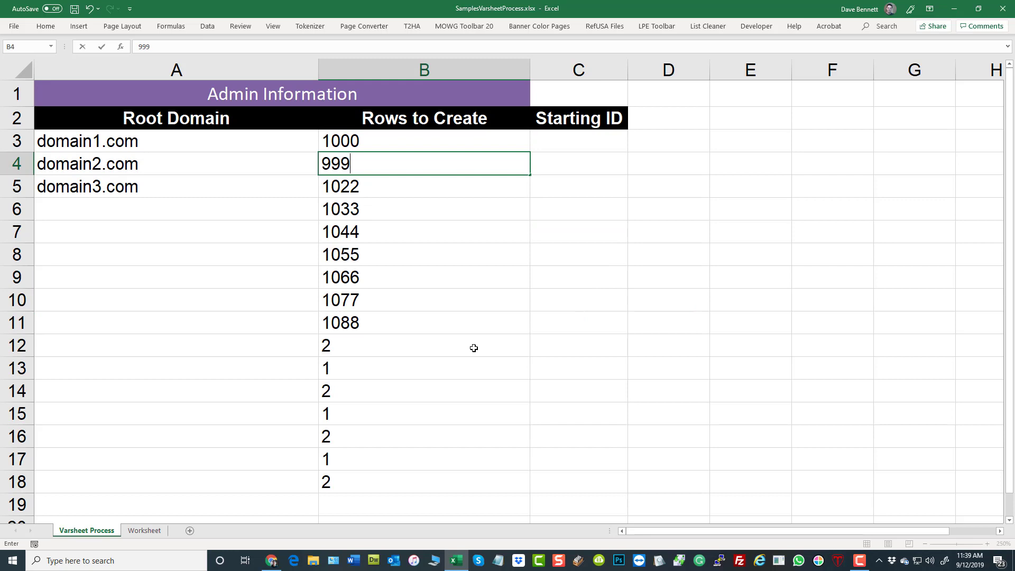
click(601, 299)
drag(383, 135, 383, 164)
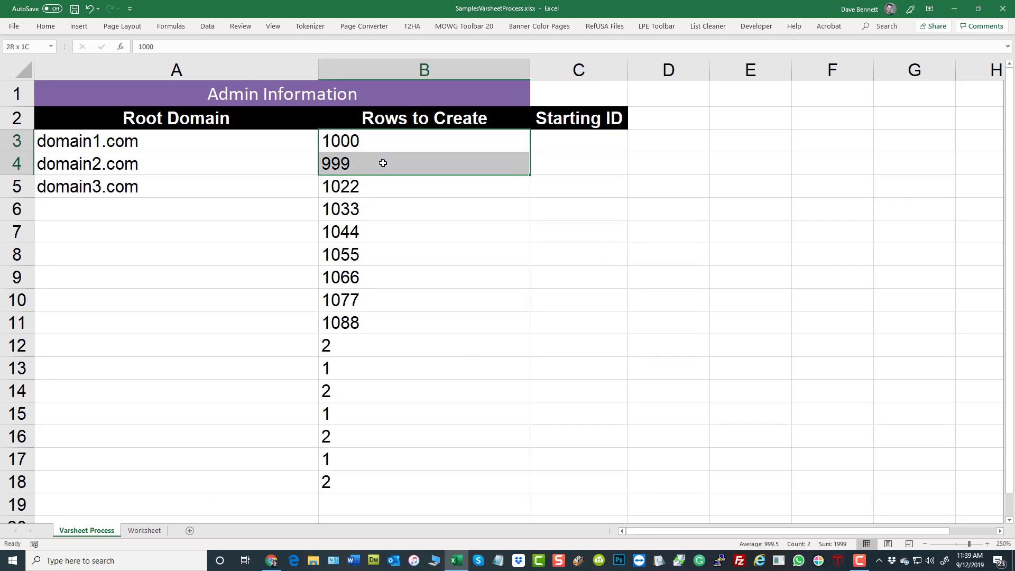
drag(530, 174, 530, 333)
click(709, 342)
Set B3 to 1023 and B4 to 1022, and fill the decreasing series down through B18.
click(371, 139)
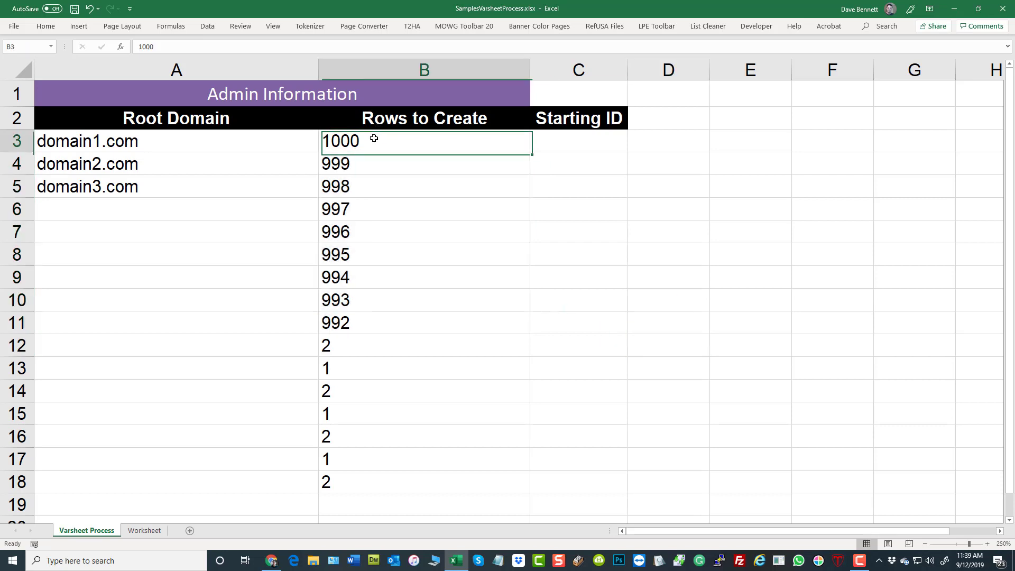
text(23)
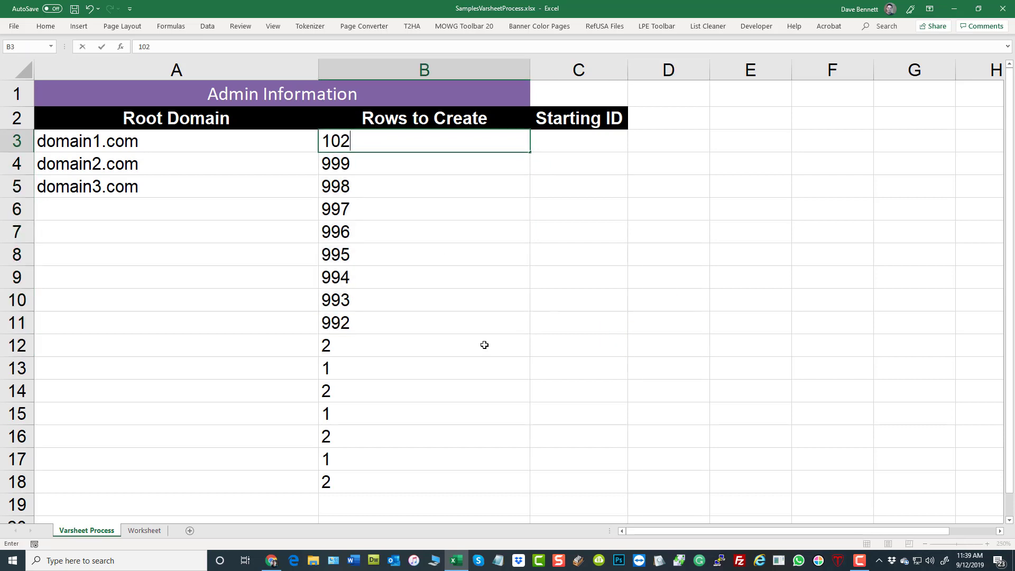
click(371, 163)
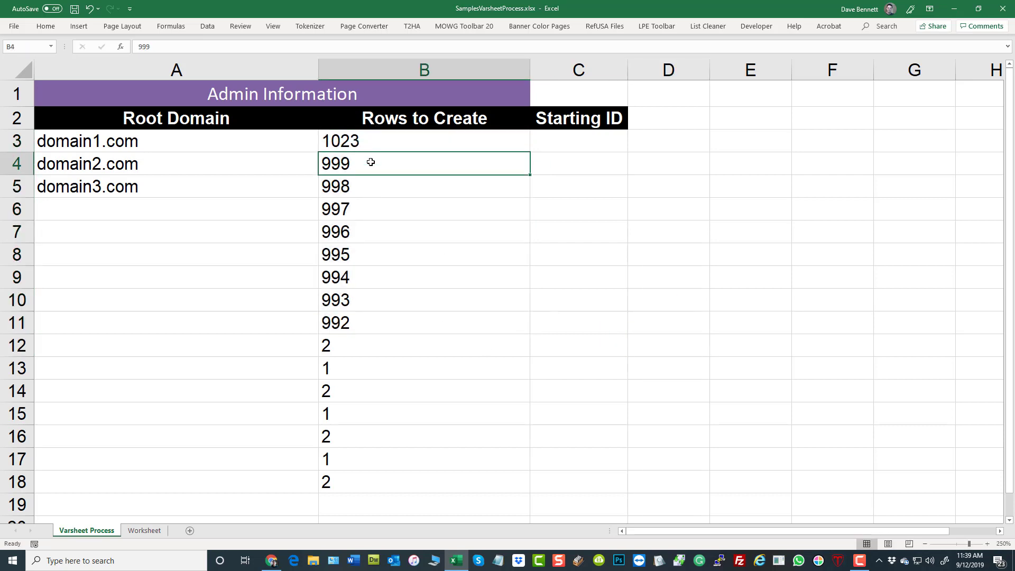
text(1022)
click(617, 314)
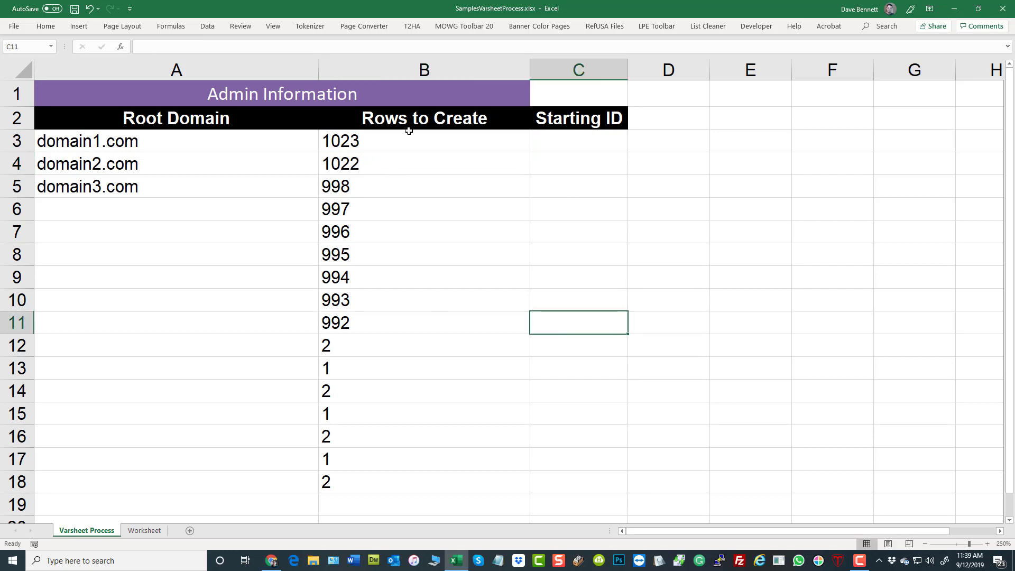
drag(406, 142, 406, 164)
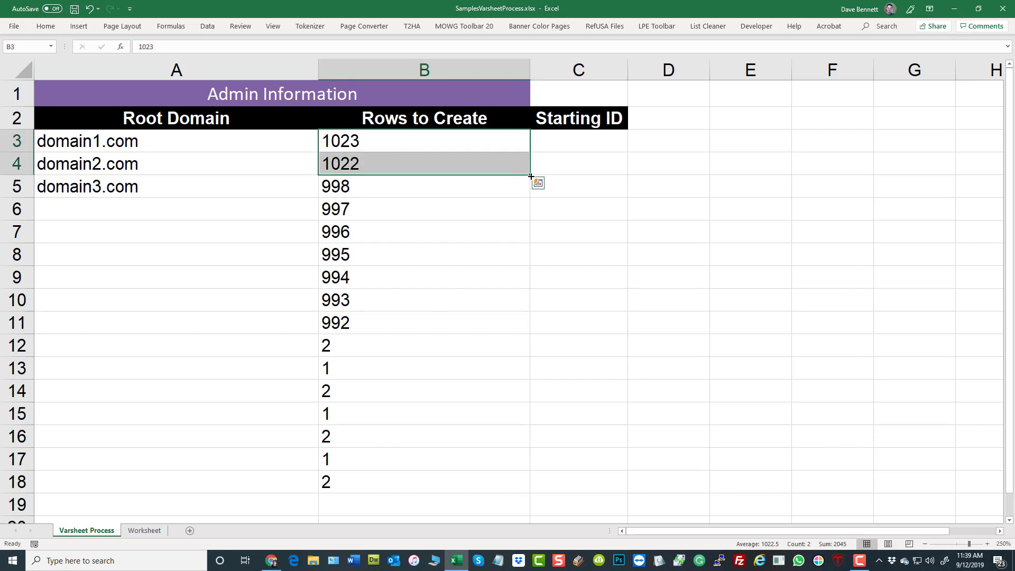
drag(531, 176, 538, 487)
click(716, 326)
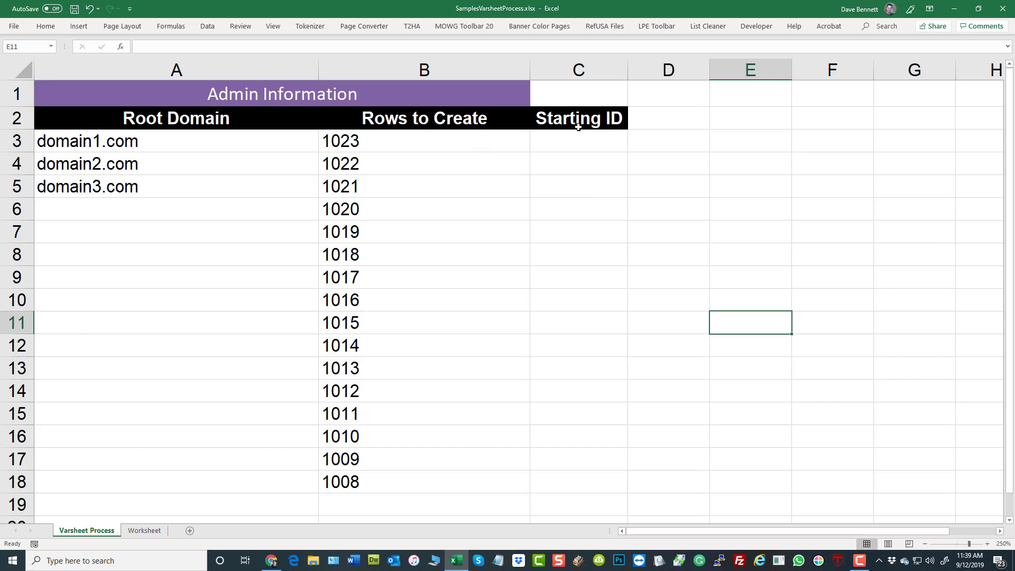
Enter 1 as the Starting ID for both domain1.com and domain2.com.
click(568, 141)
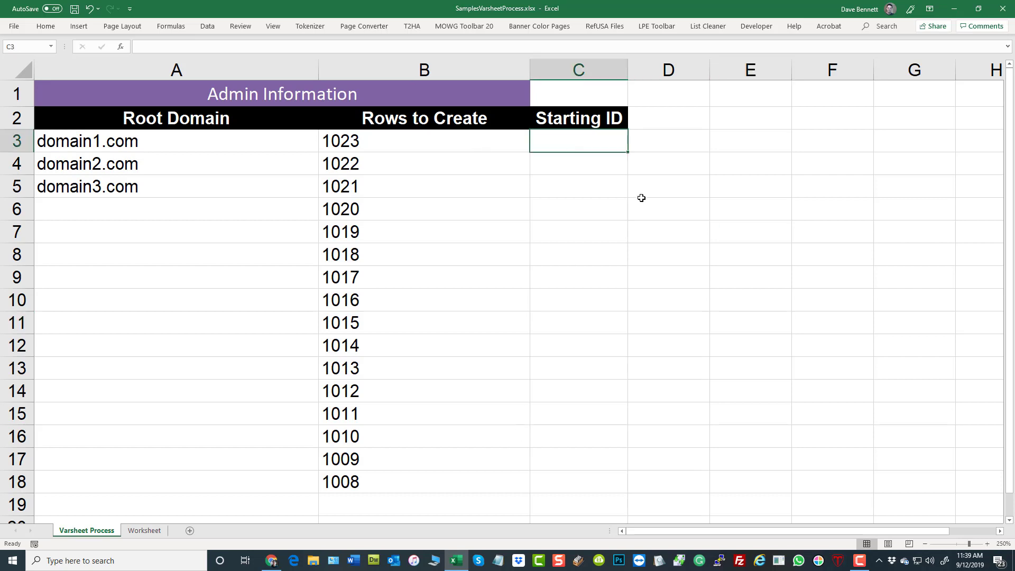
text(1)
key(Return)
text(1)
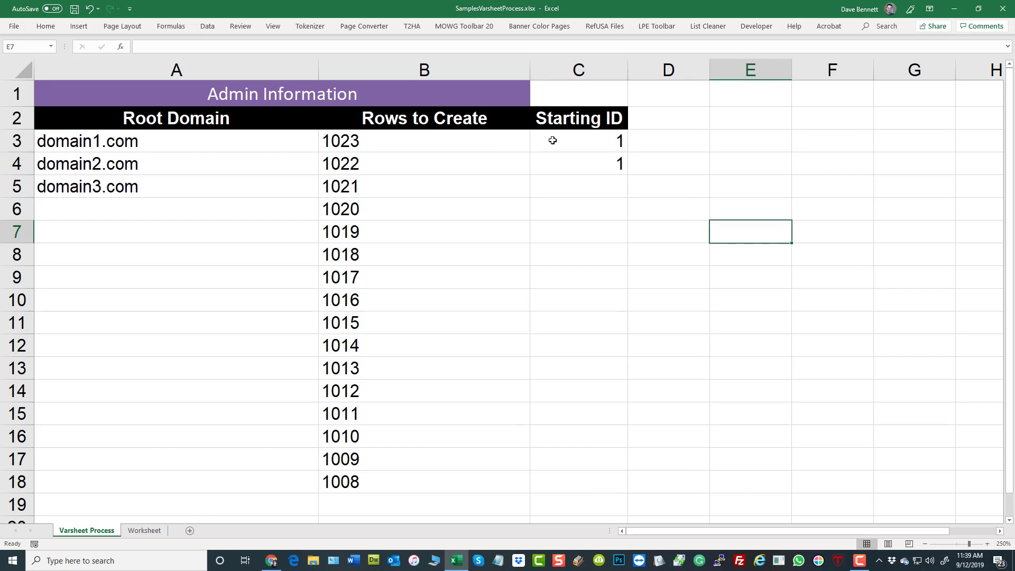
drag(553, 140, 550, 159)
Enter the Starting IDs 5, 500 and 1001 in cells C5, C6 and C7.
click(585, 186)
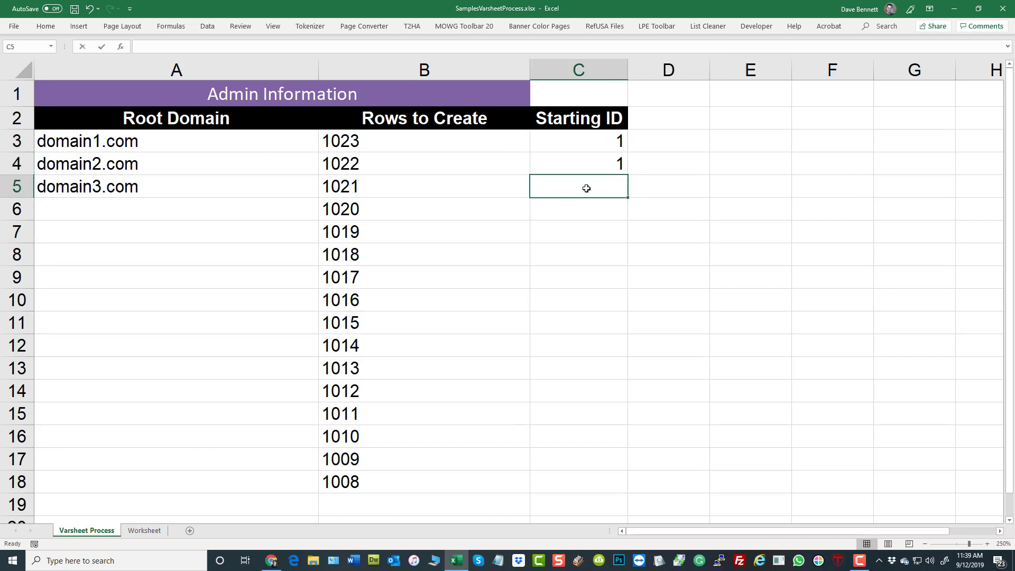
text(5)
key(Return)
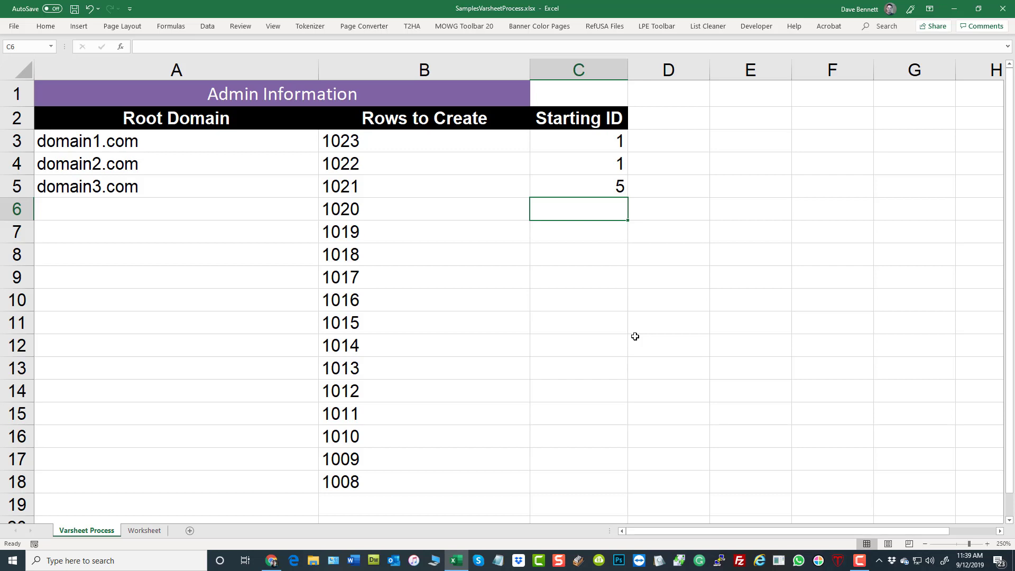
text(500)
click(685, 330)
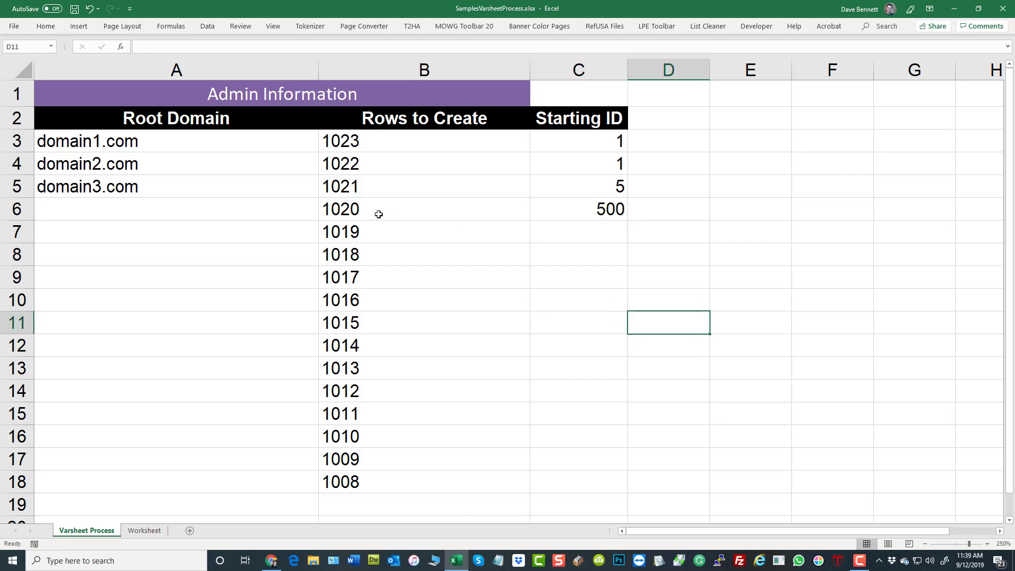
click(597, 226)
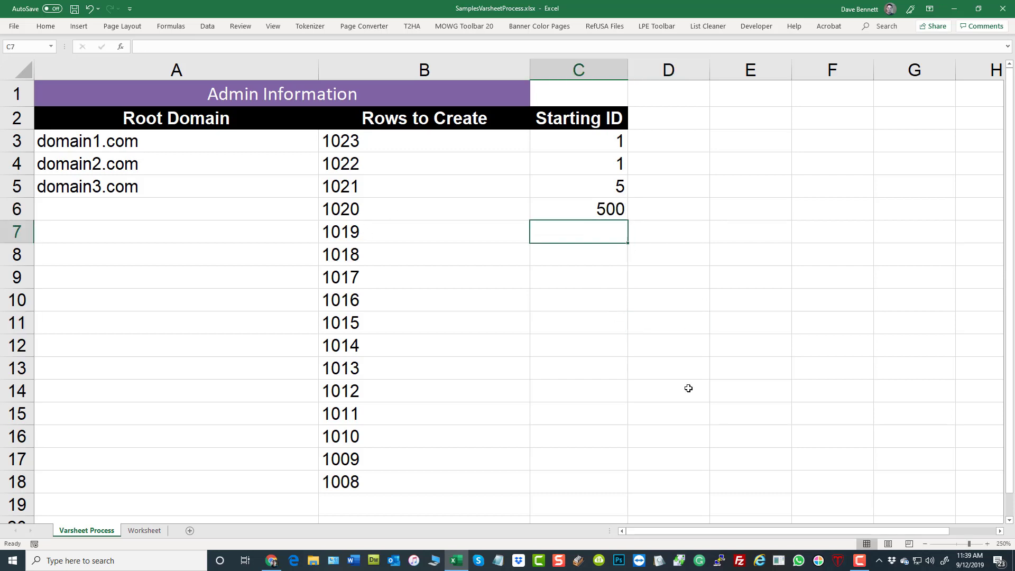
text(1001)
click(705, 327)
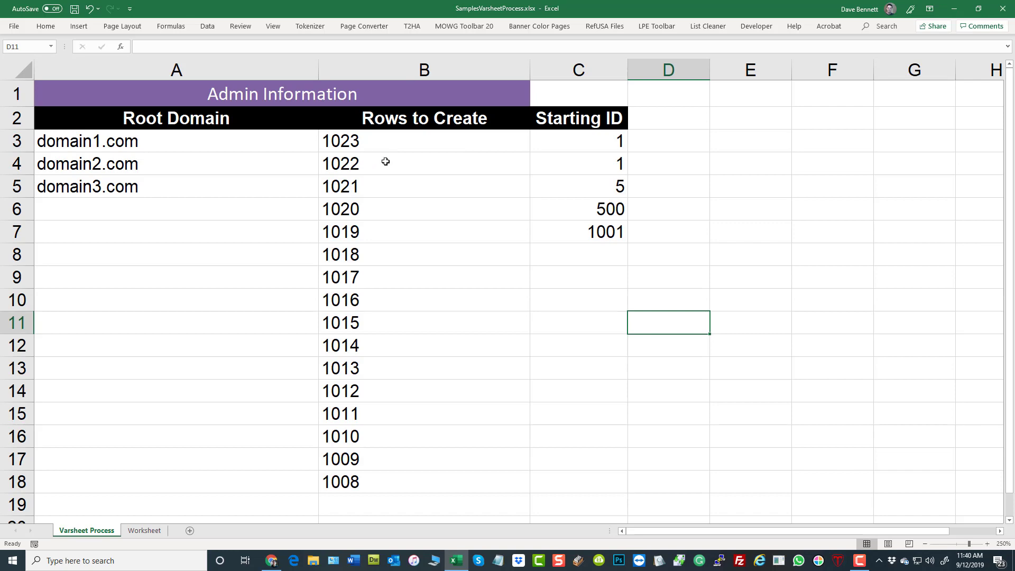
Switch to Chrome and review the Varsheet Uploader form, the Website Installer training page and the Saved Files import page.
click(271, 561)
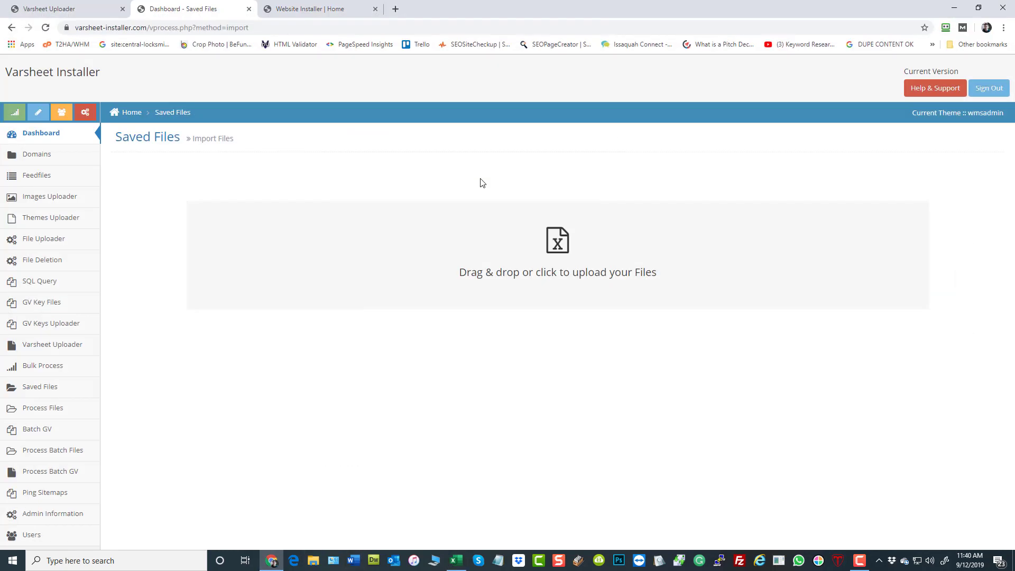
click(63, 15)
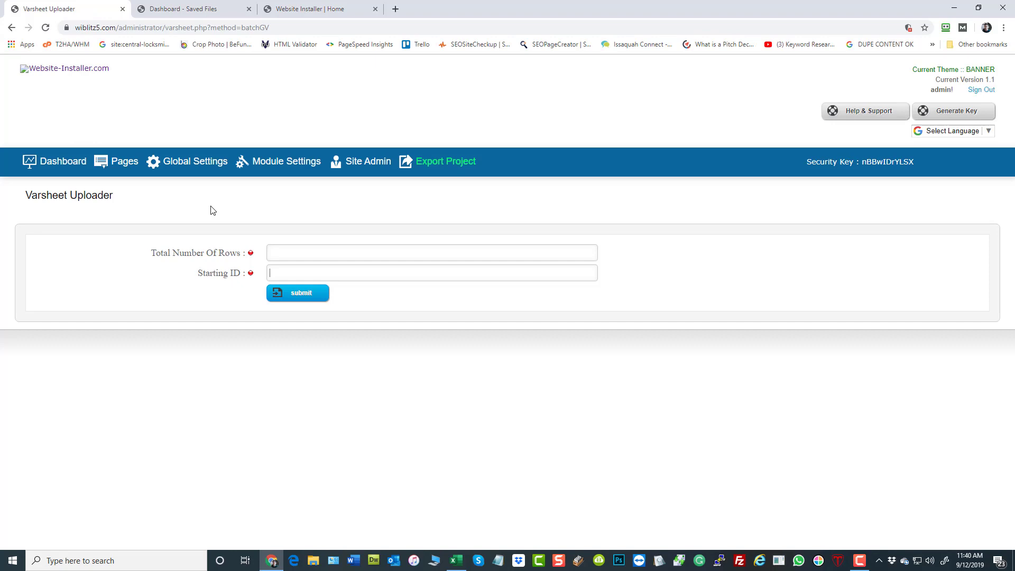
click(329, 11)
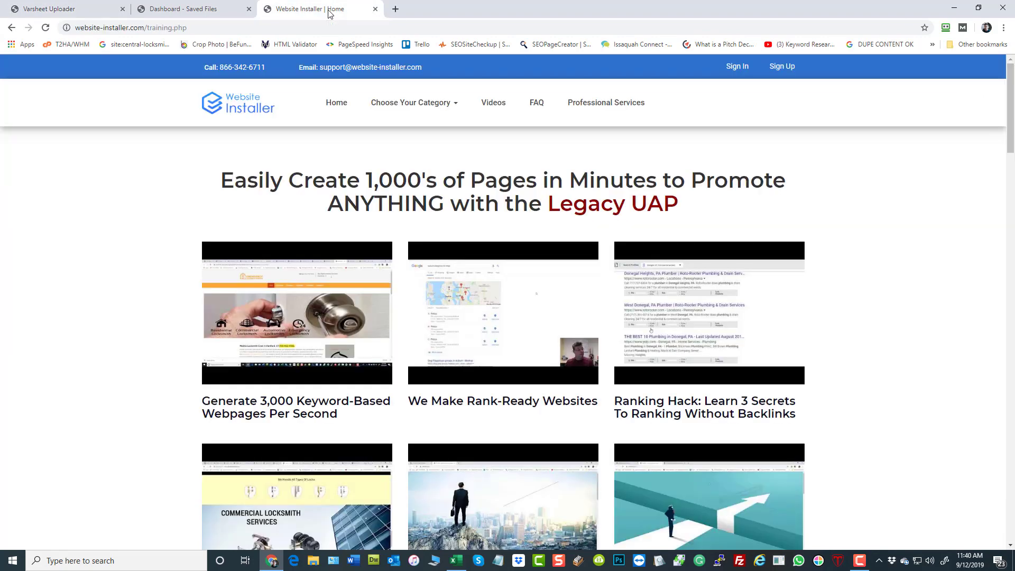
click(201, 10)
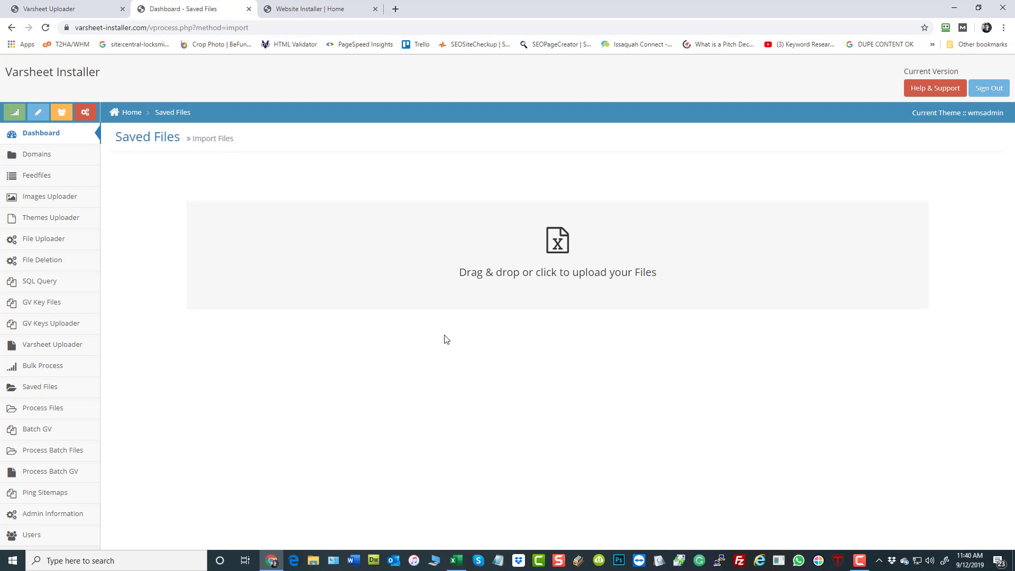
Switch back to Excel and examine the domain entries row by row, including the whole Root Domain range A3:A18.
click(455, 561)
click(195, 146)
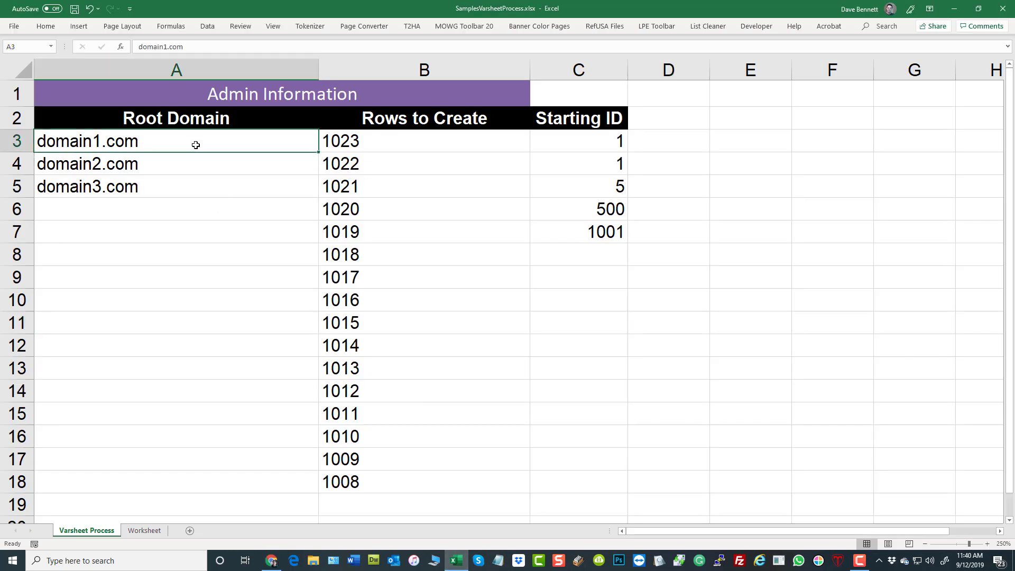
click(411, 137)
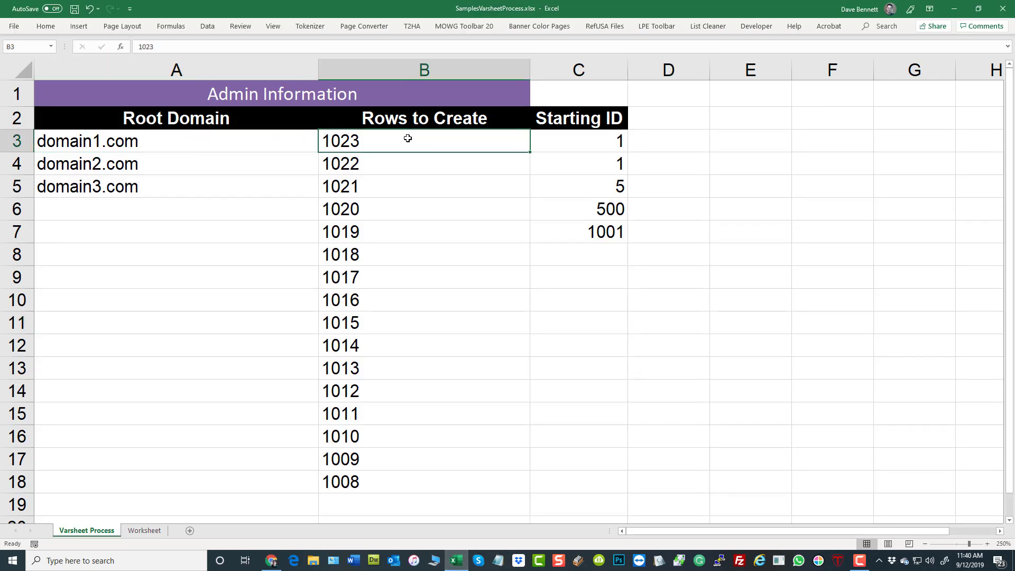
click(560, 145)
click(682, 146)
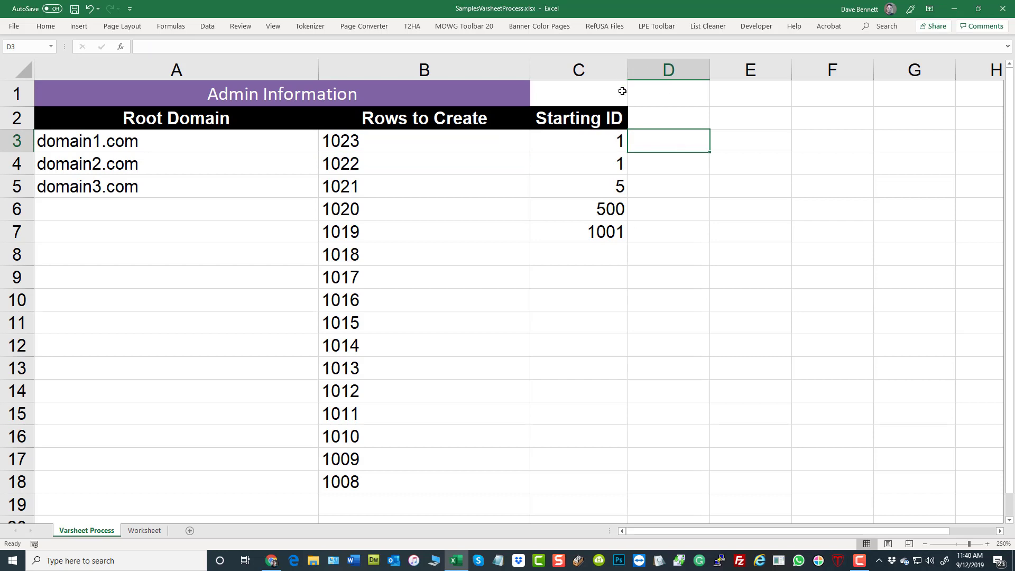
click(125, 161)
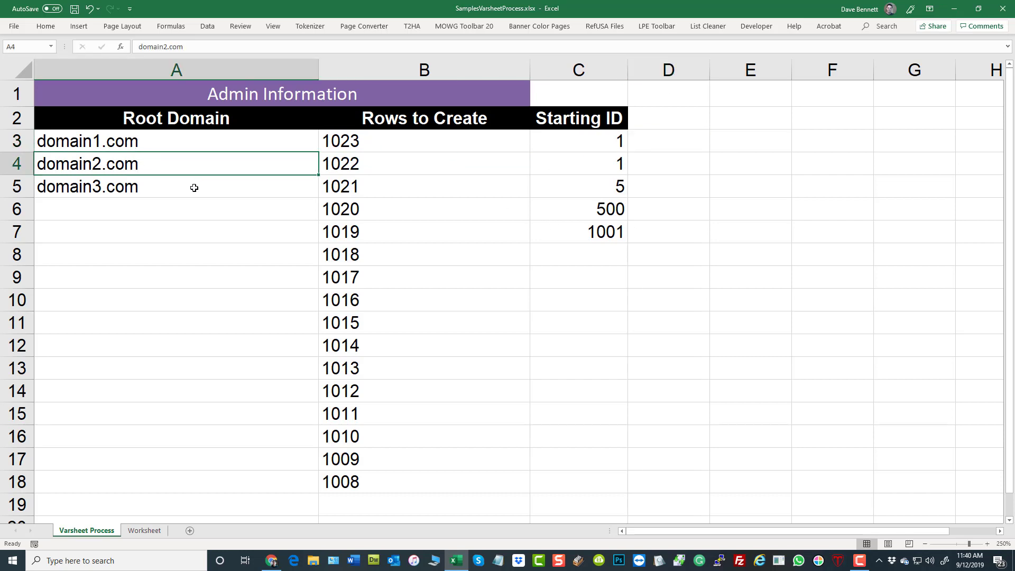
click(364, 163)
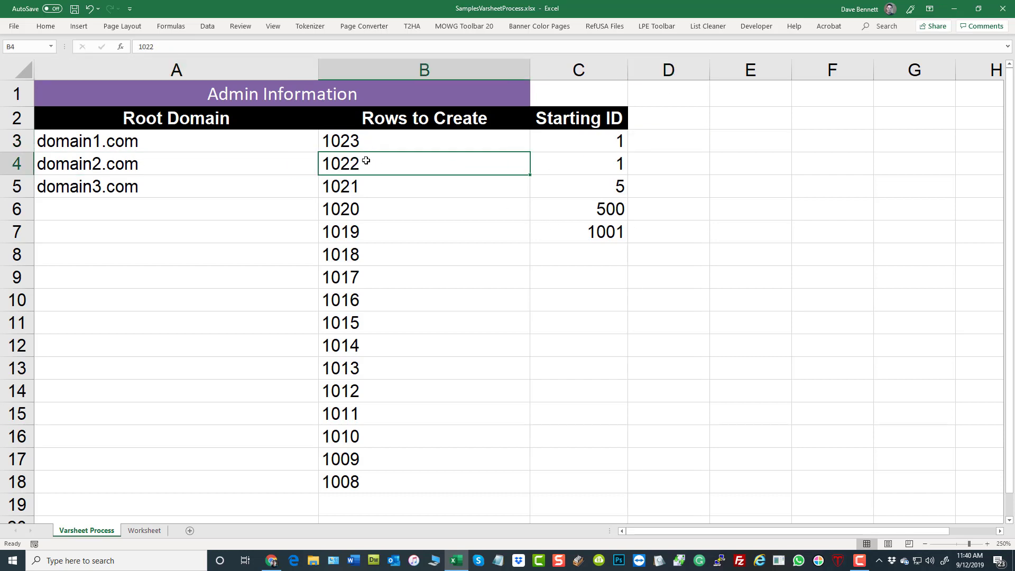
click(563, 164)
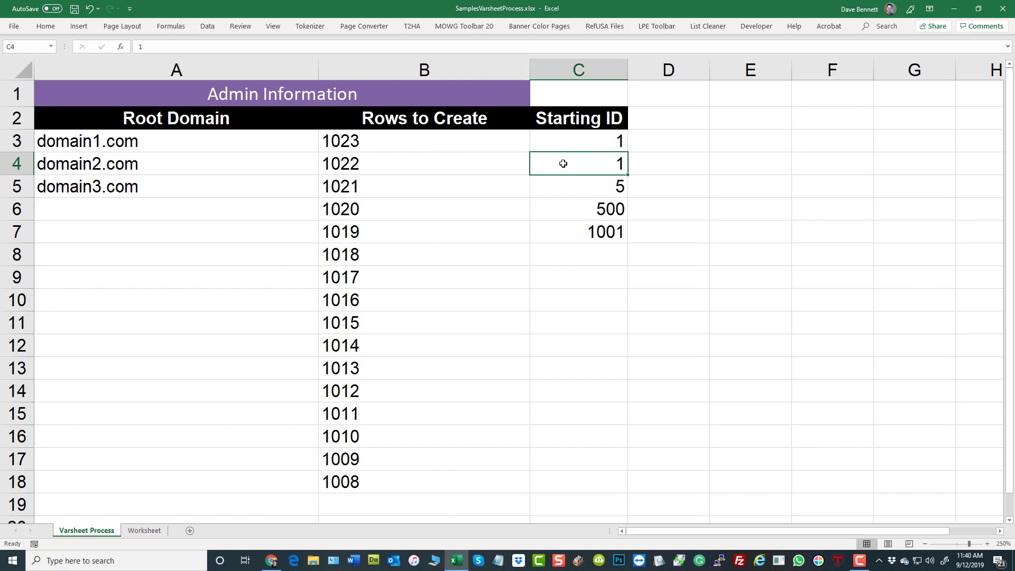
click(179, 188)
click(609, 182)
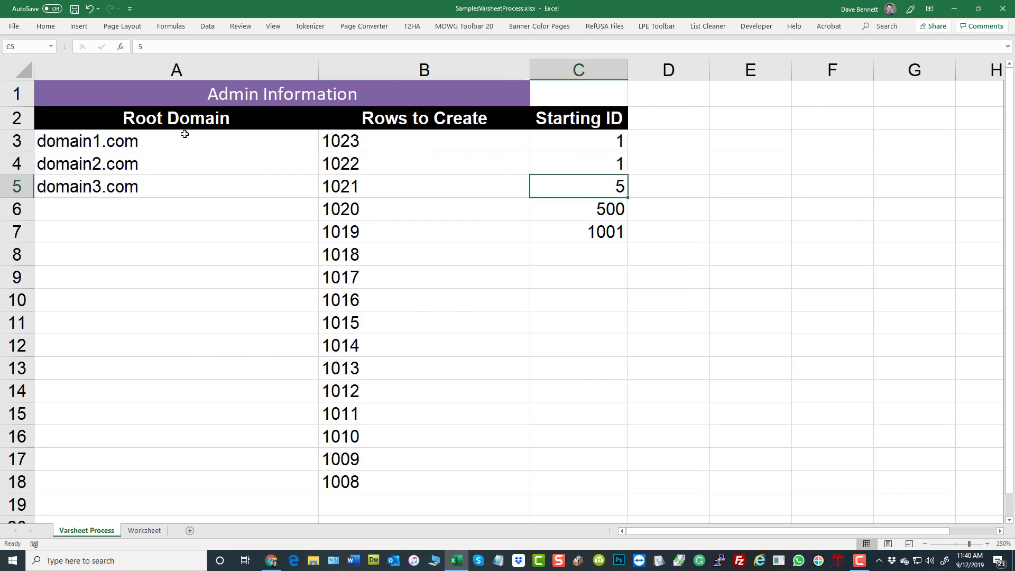
drag(158, 145, 179, 483)
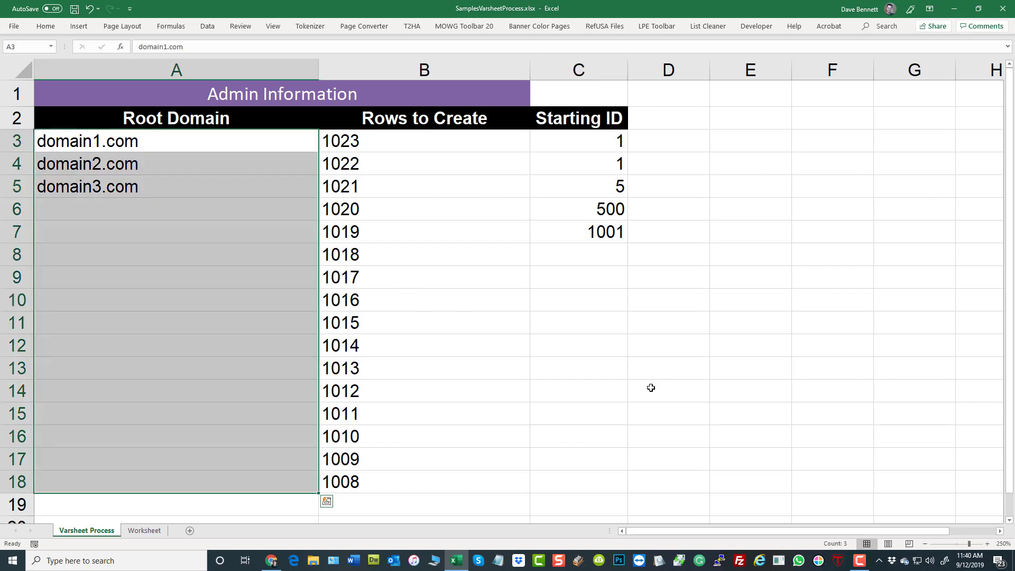
click(712, 350)
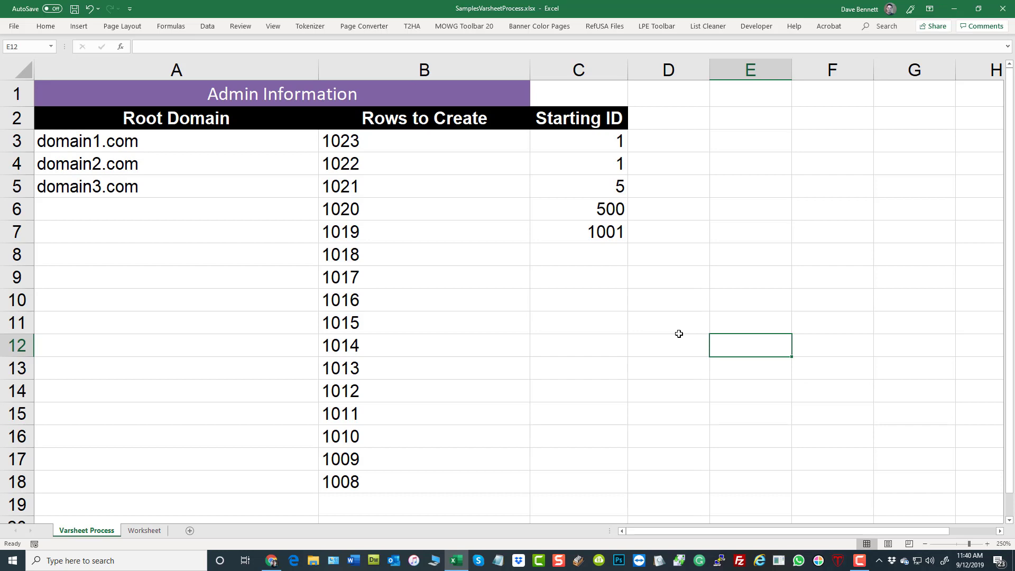
Examine the root domains in A3:A5, the Rows to Create for the first two, and the Starting IDs in C3:C6.
click(136, 149)
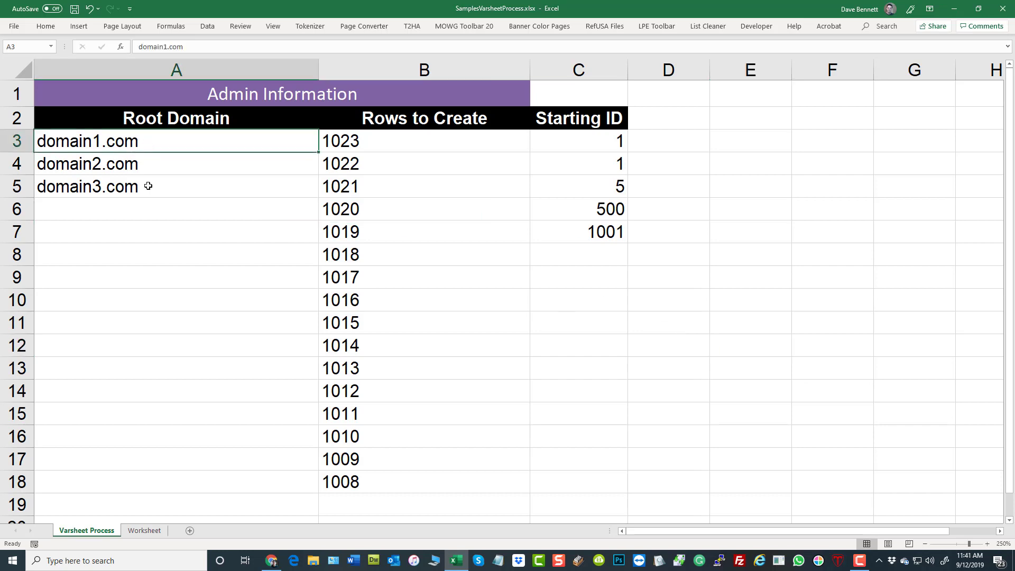
click(161, 158)
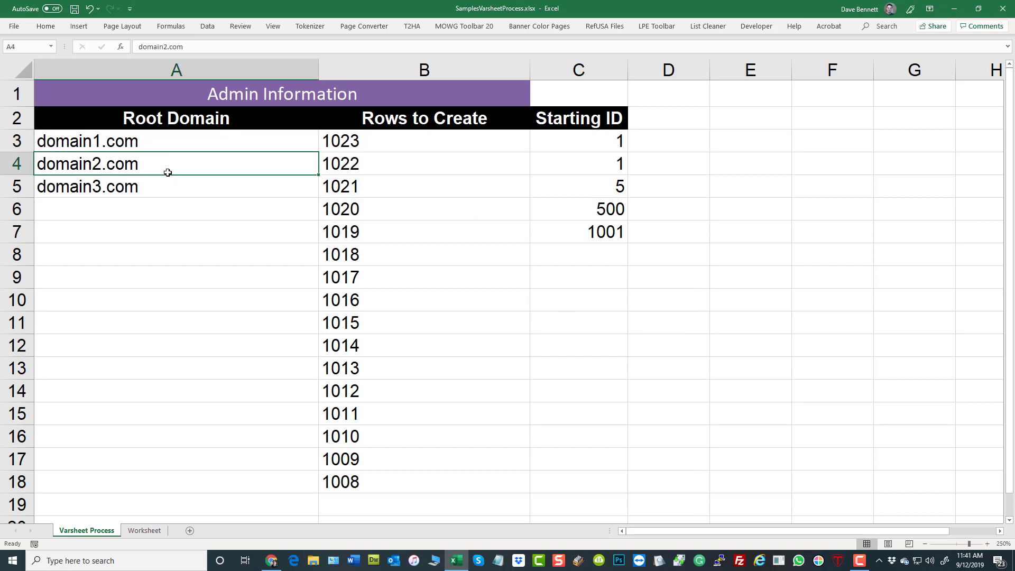
click(149, 185)
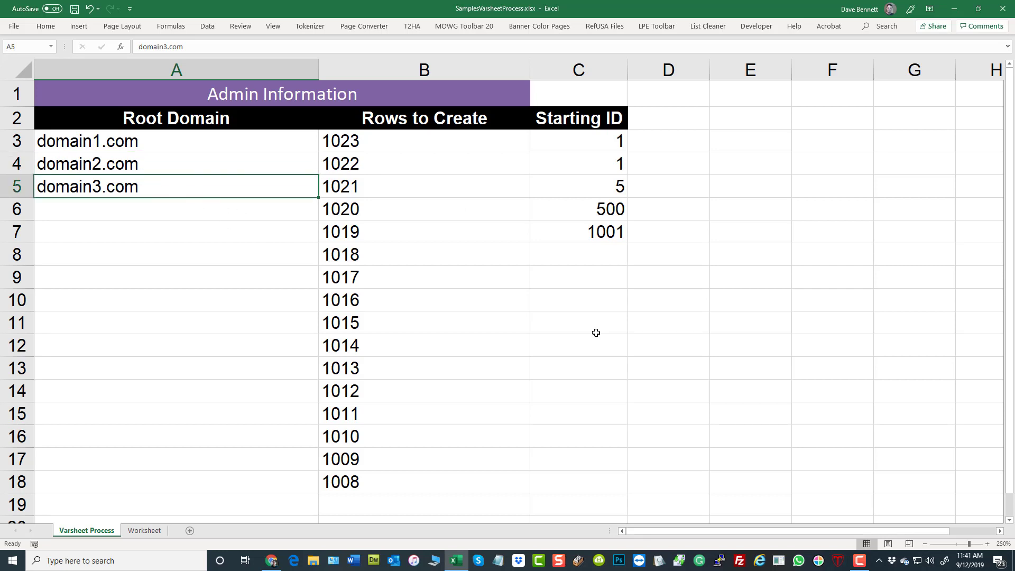
click(349, 144)
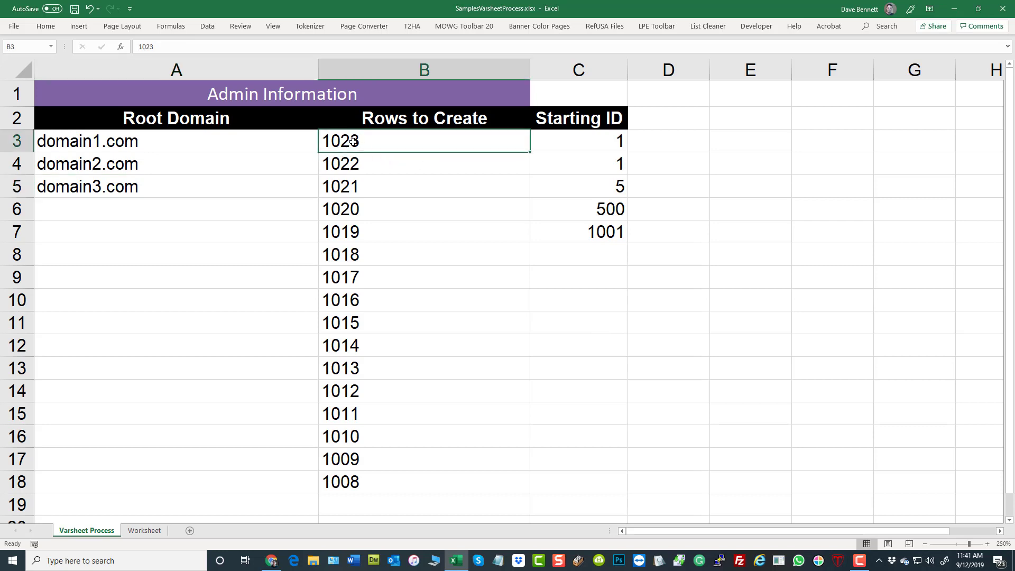
click(254, 138)
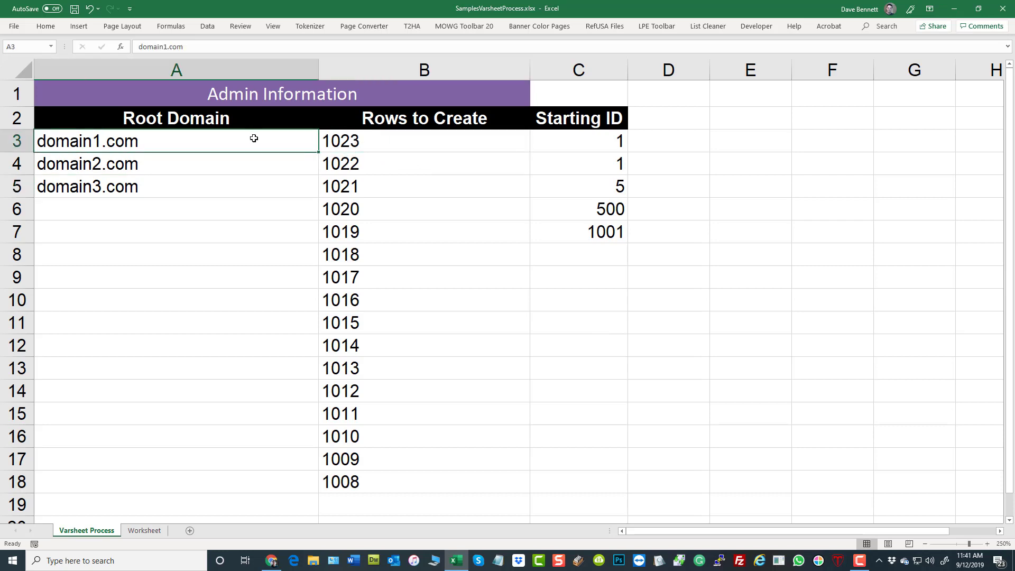
click(401, 165)
click(255, 156)
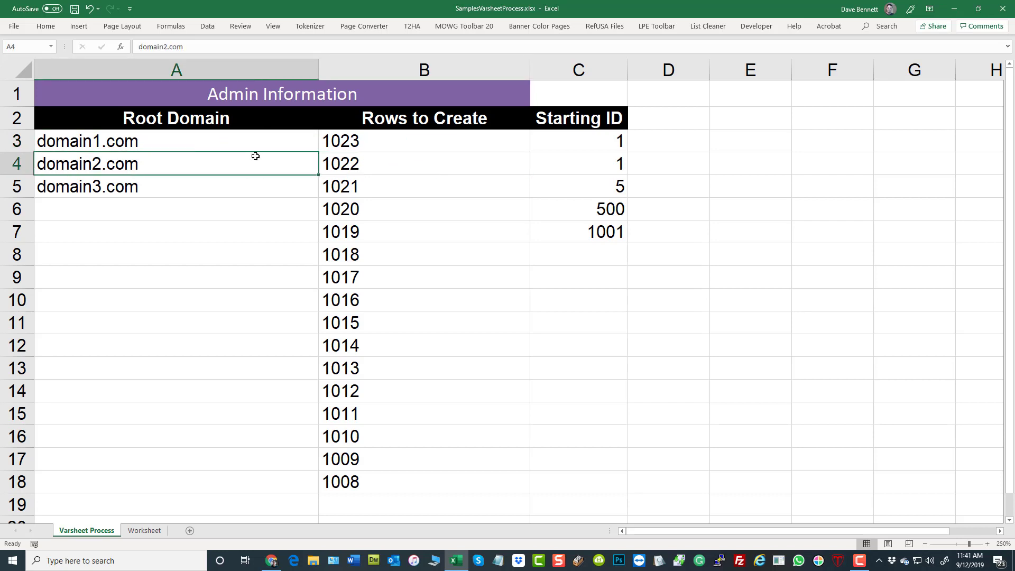
click(608, 144)
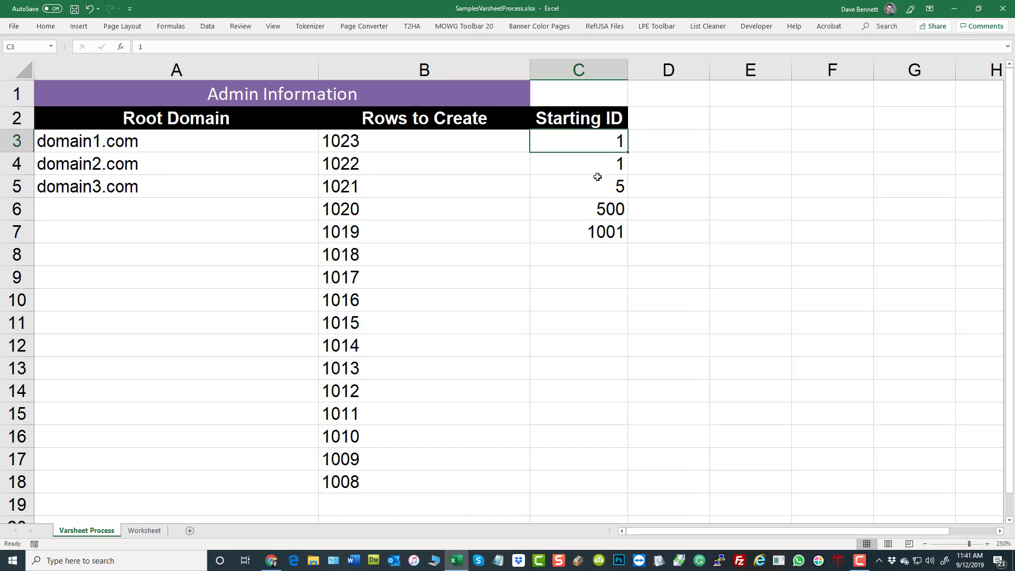
click(571, 165)
click(575, 189)
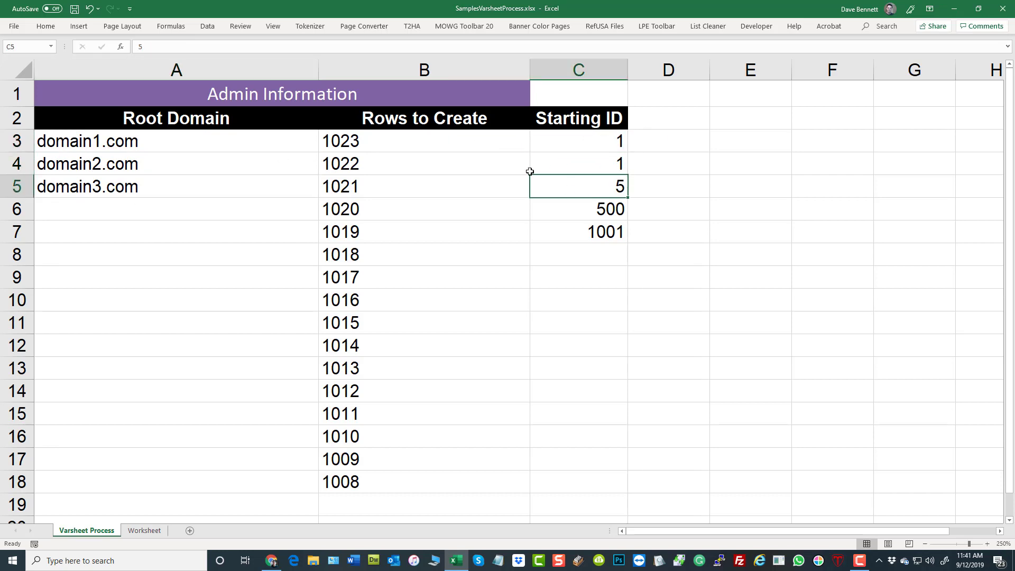
click(567, 208)
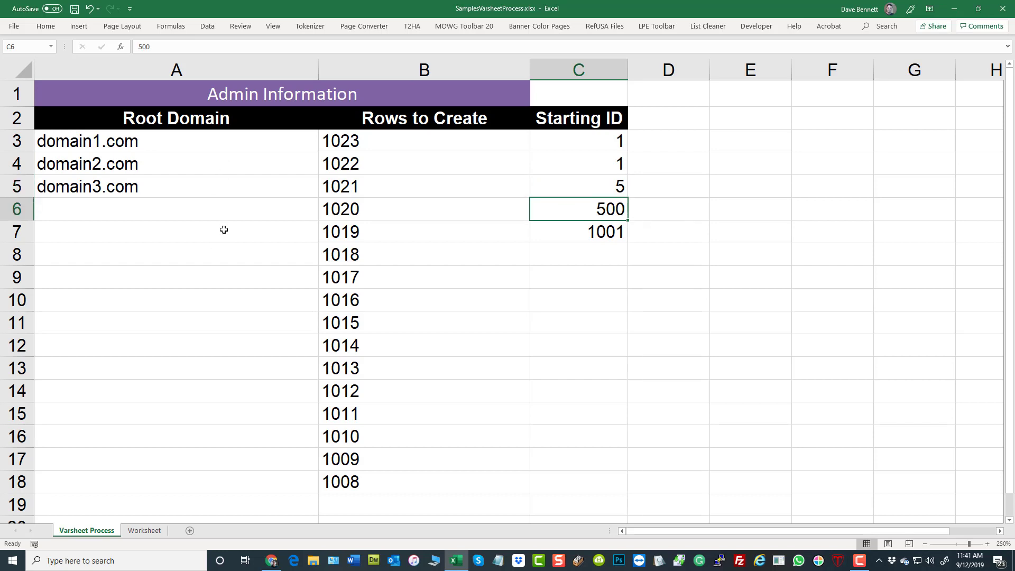
Examine the empty Root Domain cell A6 and the second domain's entry in A4.
click(230, 206)
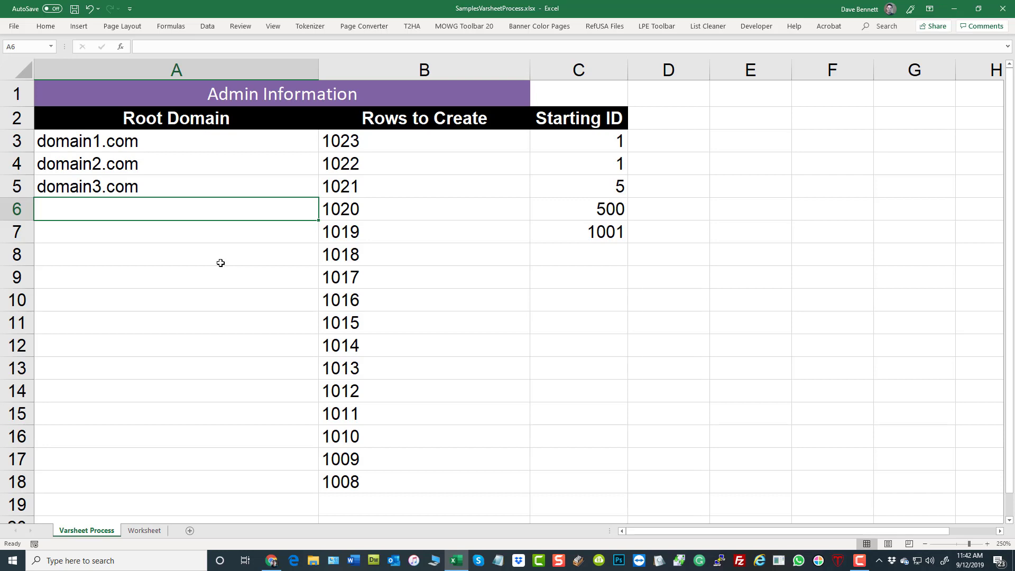
click(142, 164)
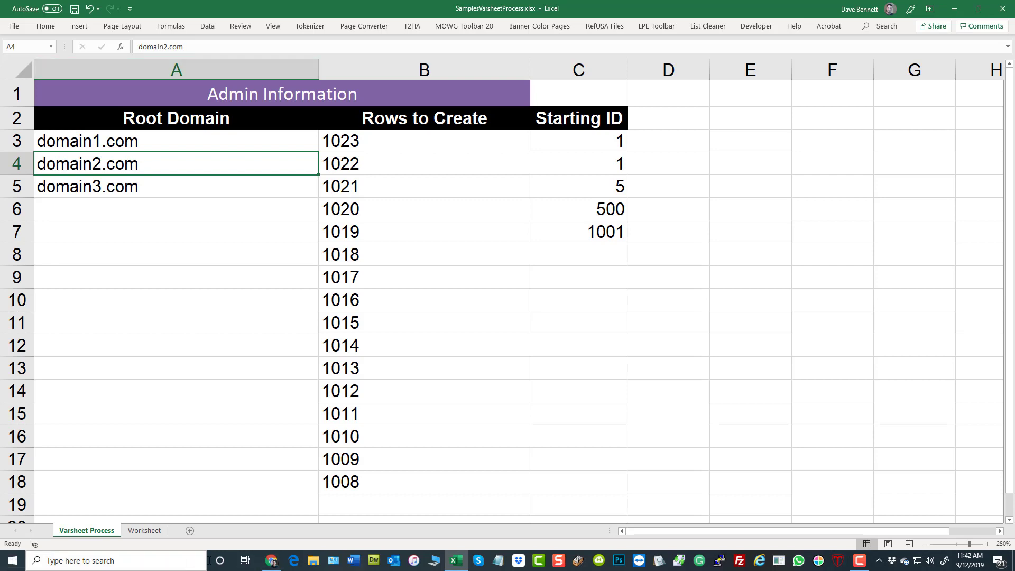
mouse_move(268, 567)
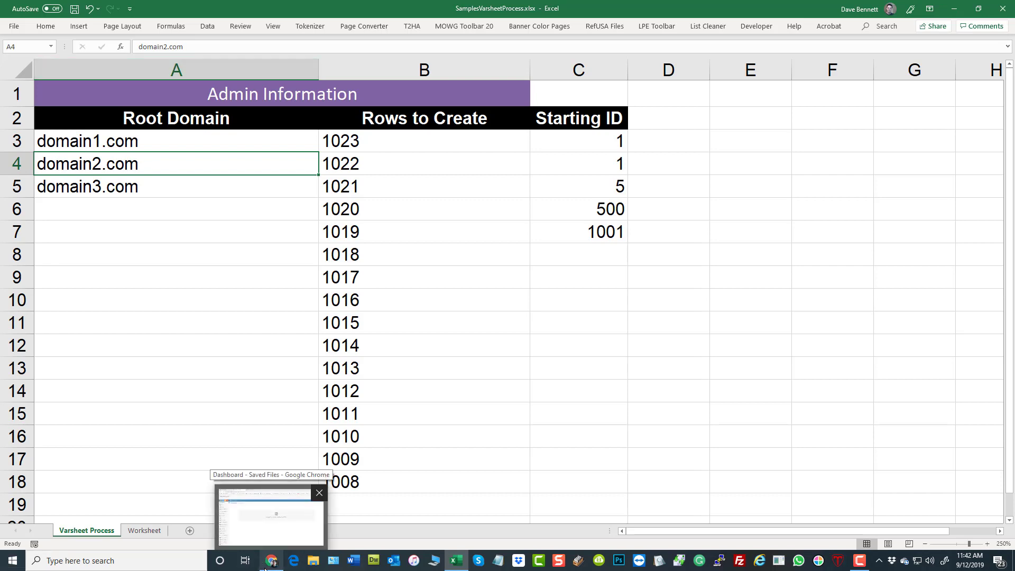
click(656, 70)
click(579, 122)
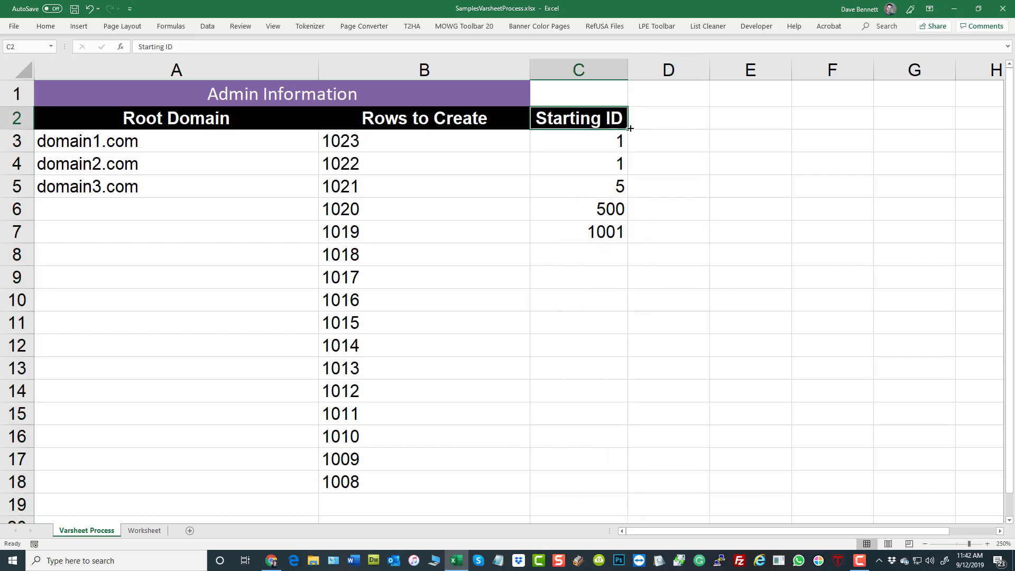
drag(627, 129, 703, 125)
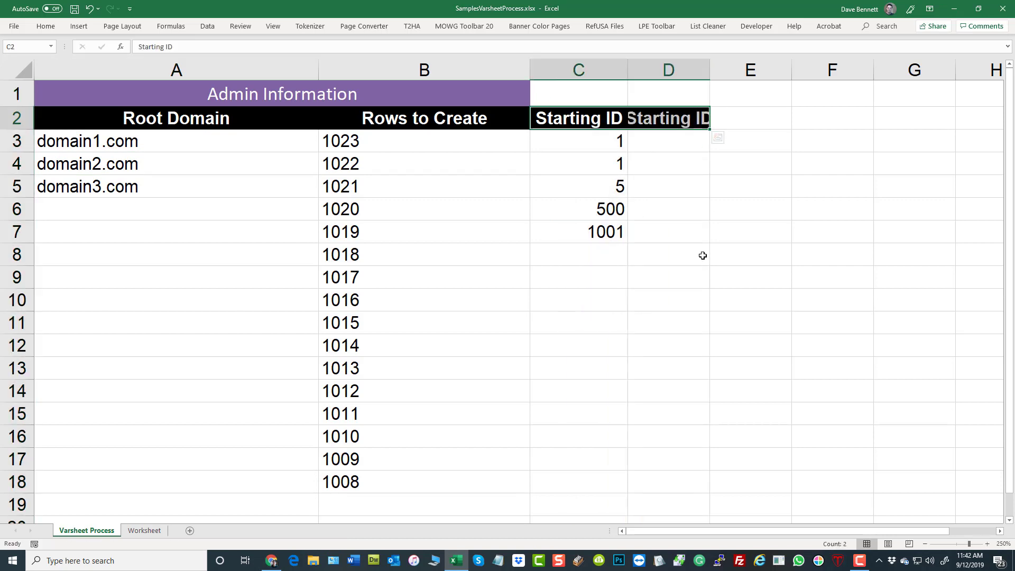
click(703, 255)
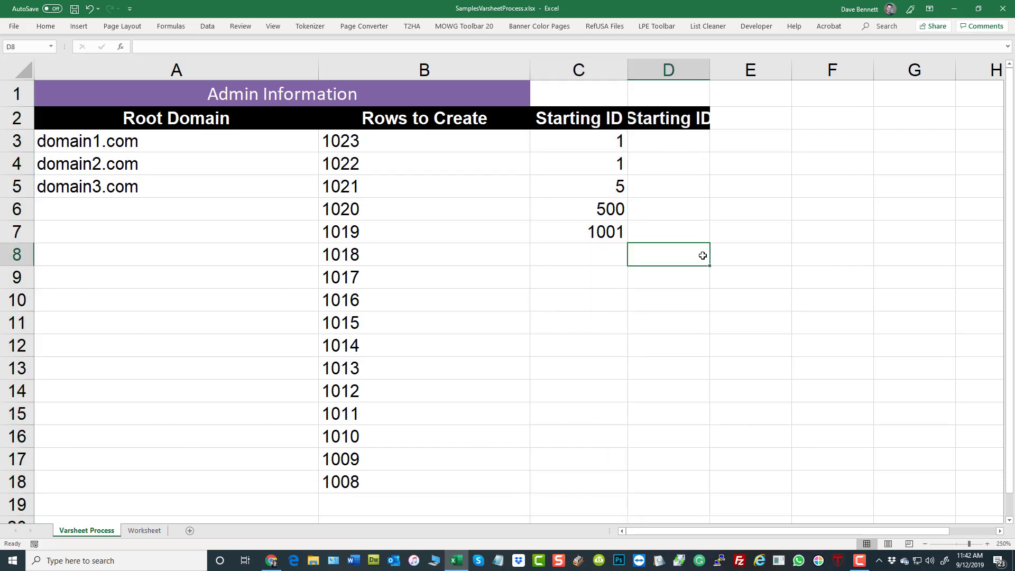
click(672, 70)
right_click(683, 197)
click(735, 295)
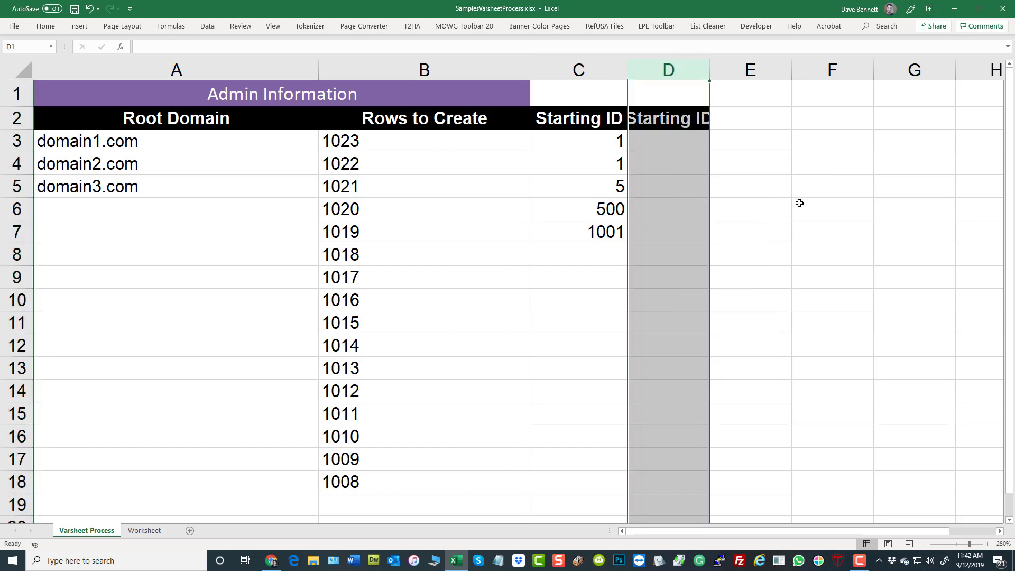
click(802, 202)
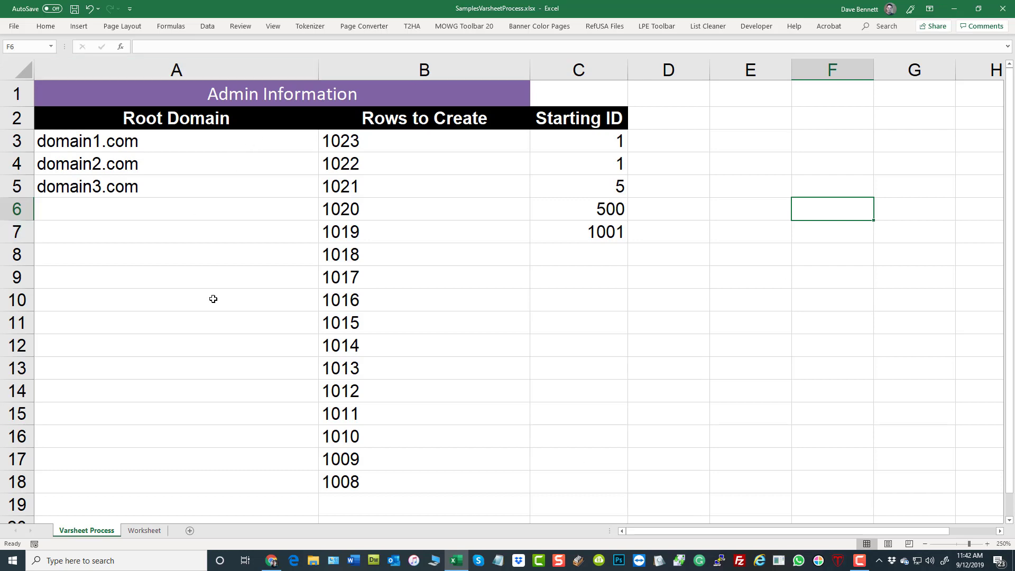
Delete the entire Starting ID column C from the Varsheet Process sheet.
click(612, 73)
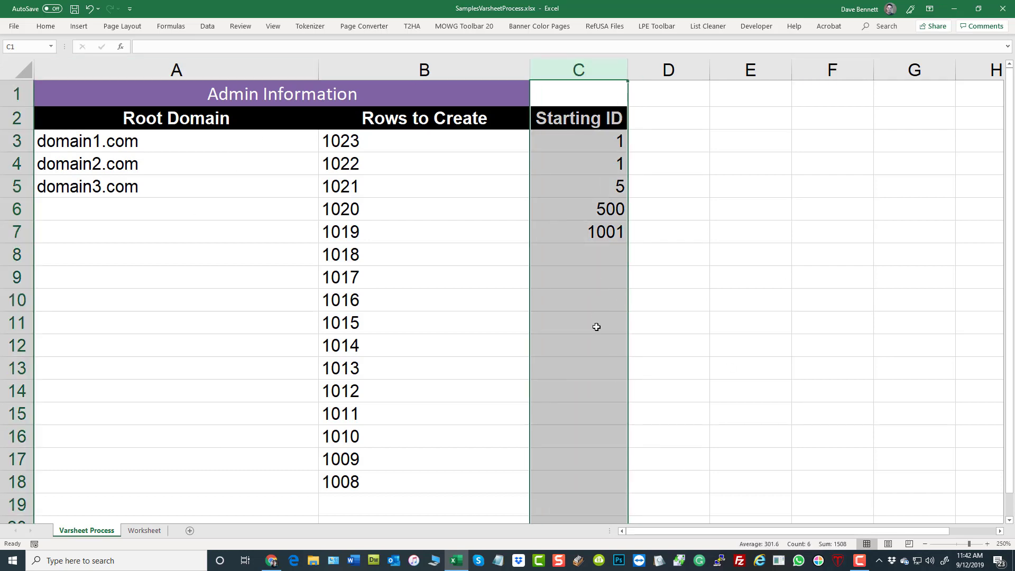
right_click(593, 286)
click(635, 386)
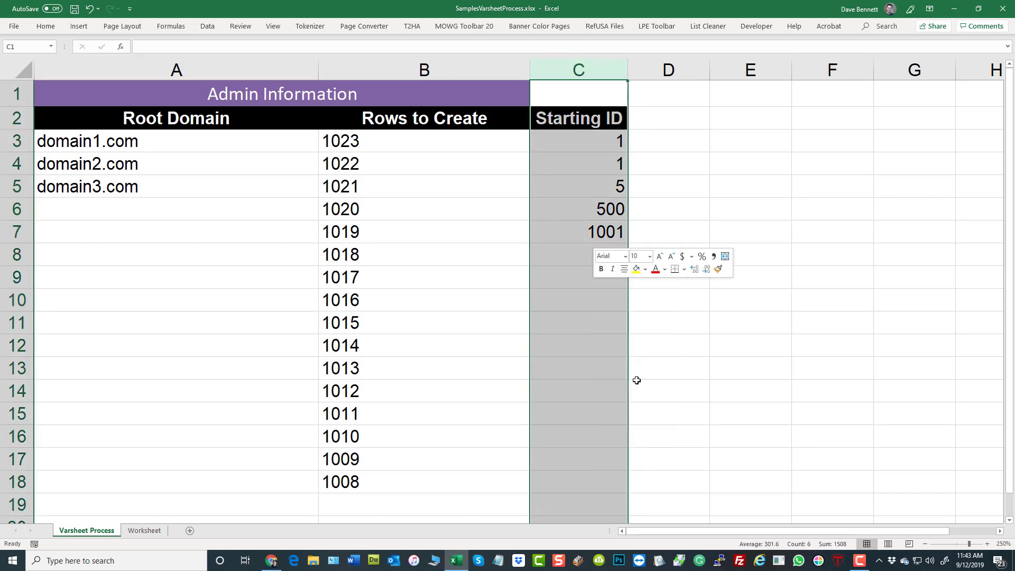
Replace the Rows to Create header in B2 with "Randomize Base GV".
click(451, 123)
text(Rando)
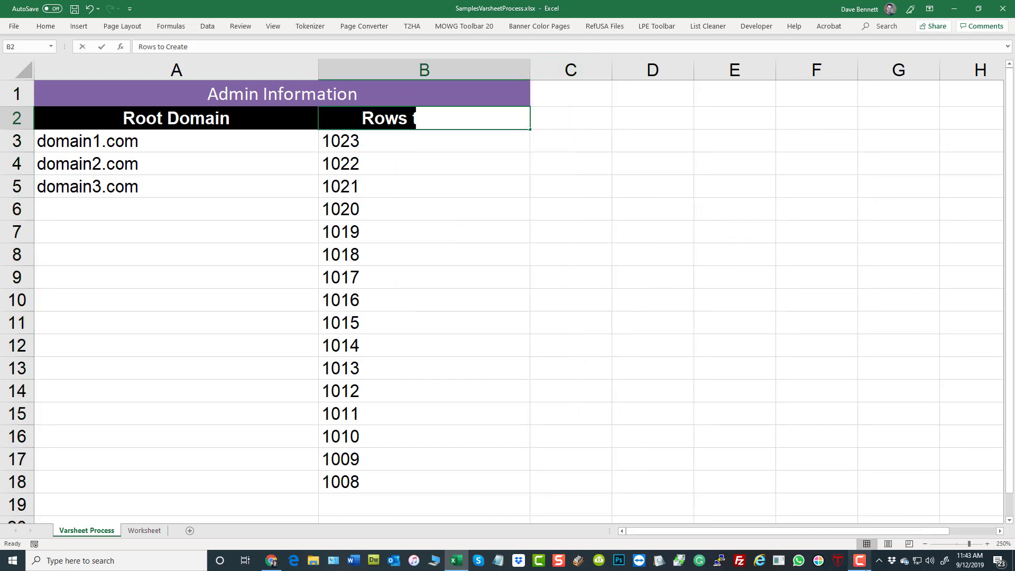
text(miz)
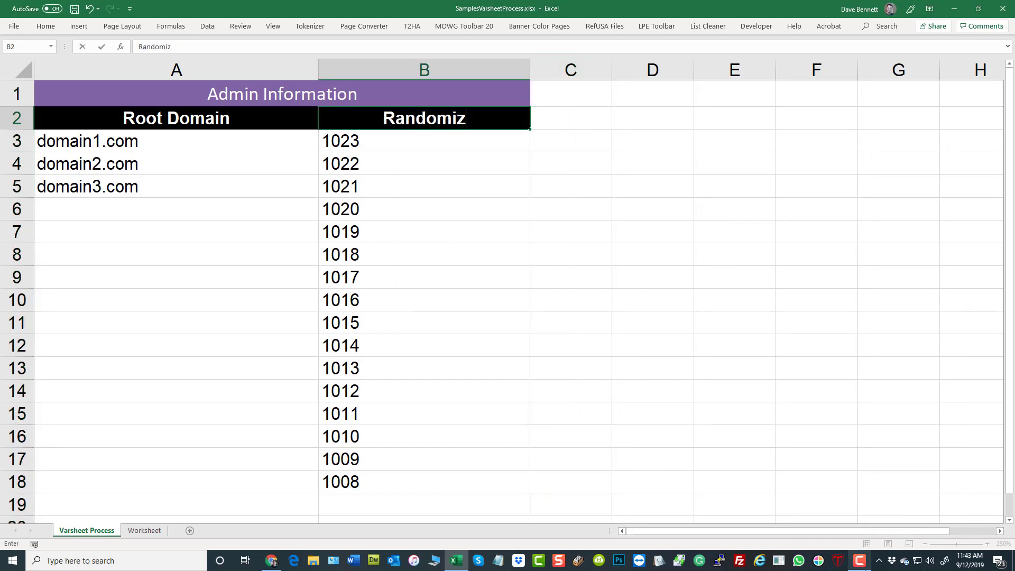
text(e Front)
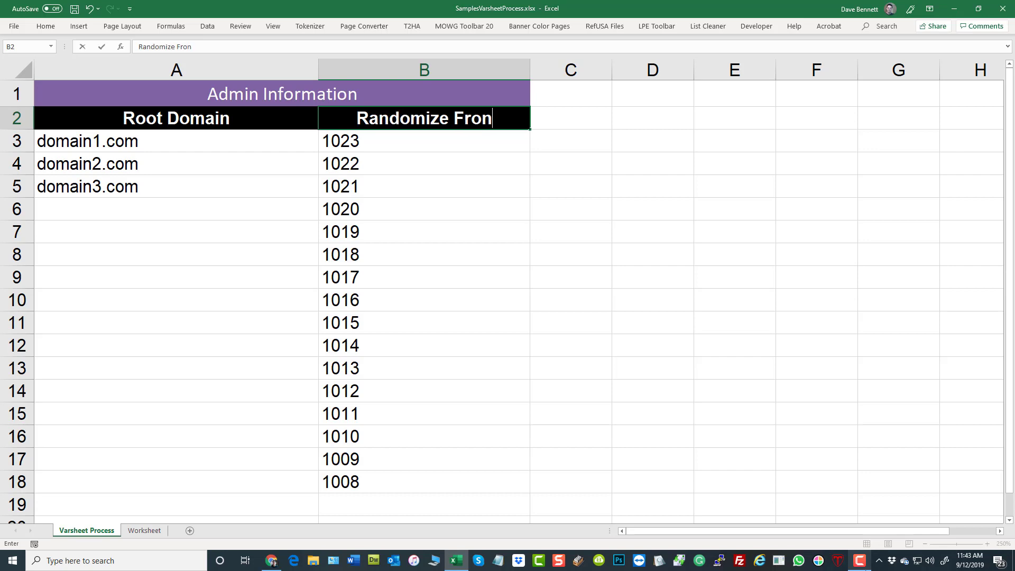
key(BackSpace)
key(BackSpace)
key(BackSpace)
key(BackSpace)
key(BackSpace)
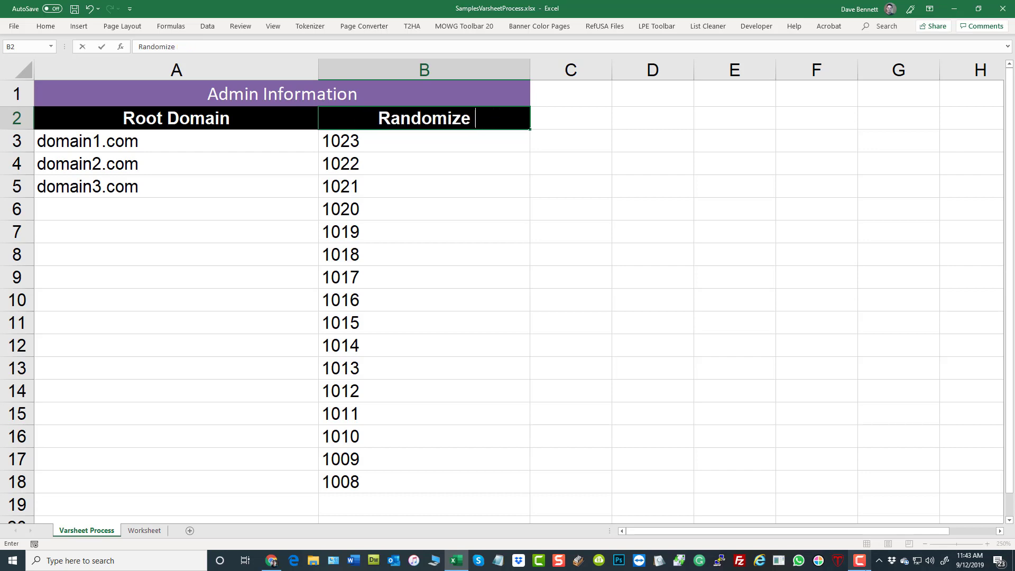
text(Base GV)
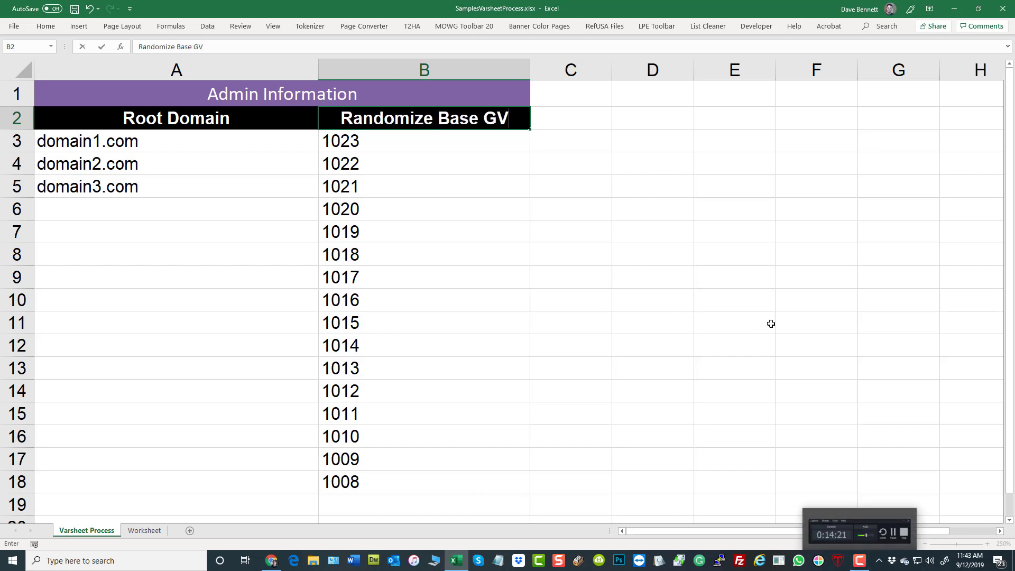
click(749, 325)
Enter Y in B3 for domain1.com and N in B4 for domain2.com under Randomize Base GV.
click(383, 138)
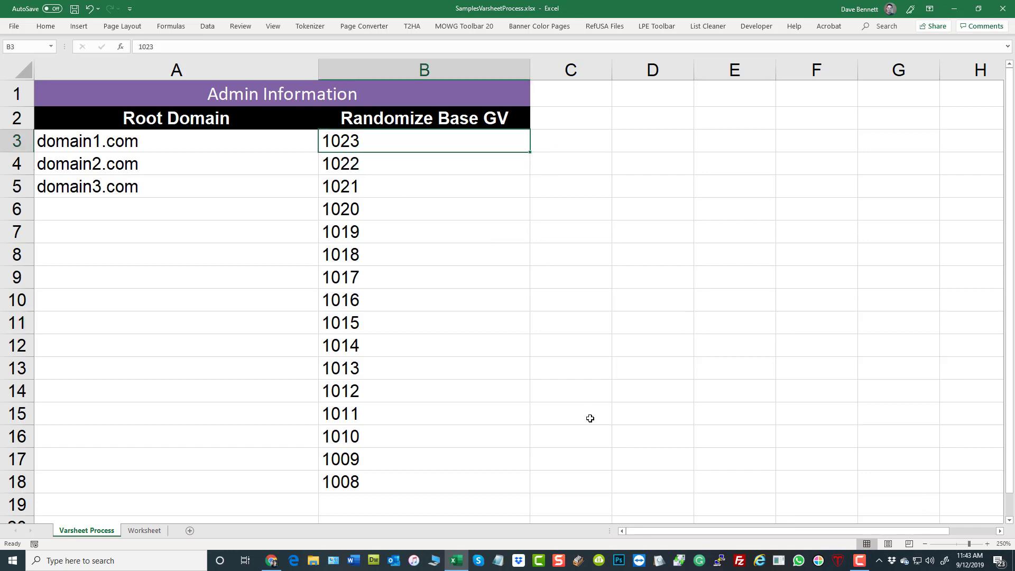
text(Y)
key(Return)
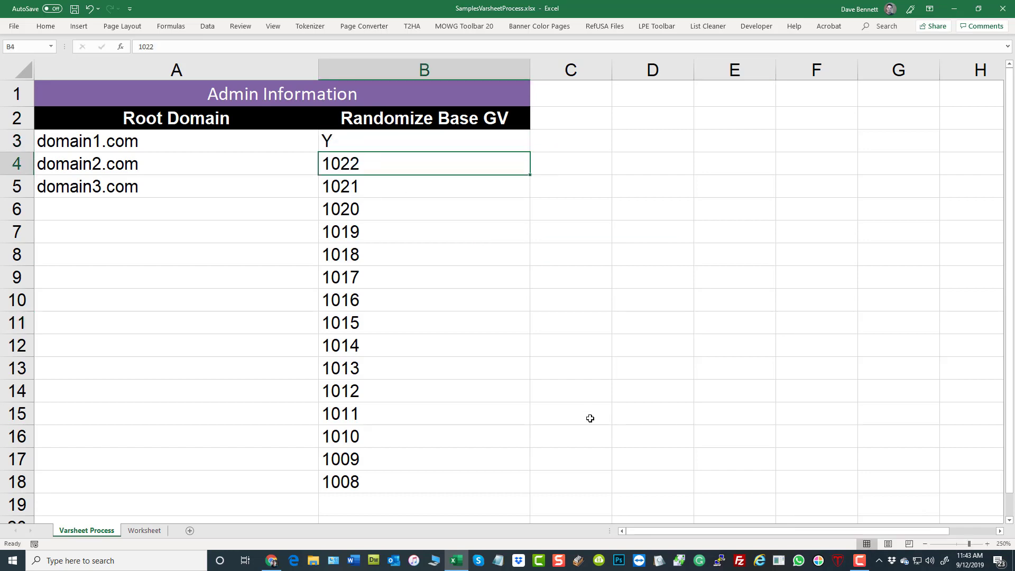
text(N)
click(617, 369)
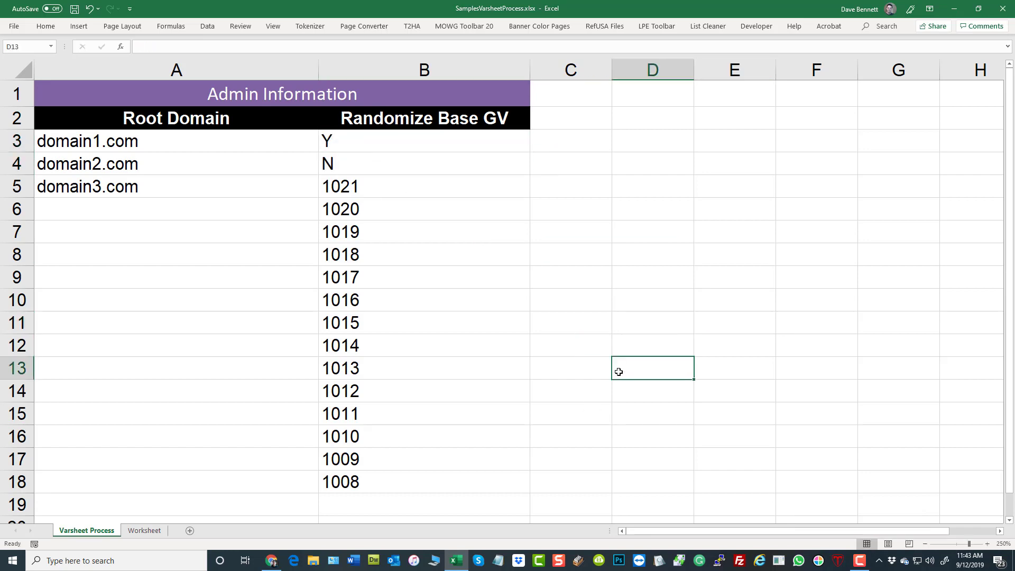
click(365, 146)
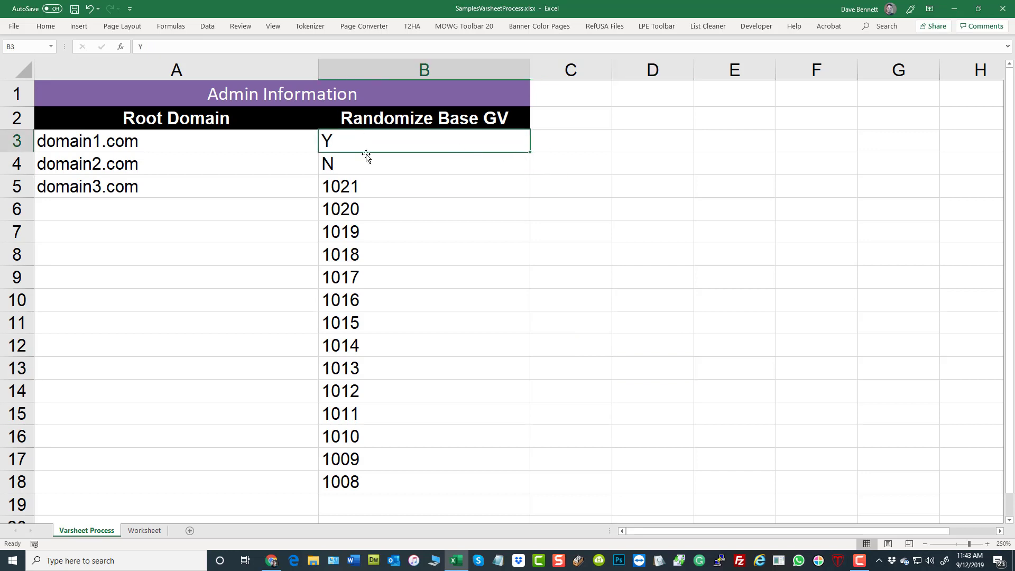
click(368, 158)
drag(530, 174, 526, 138)
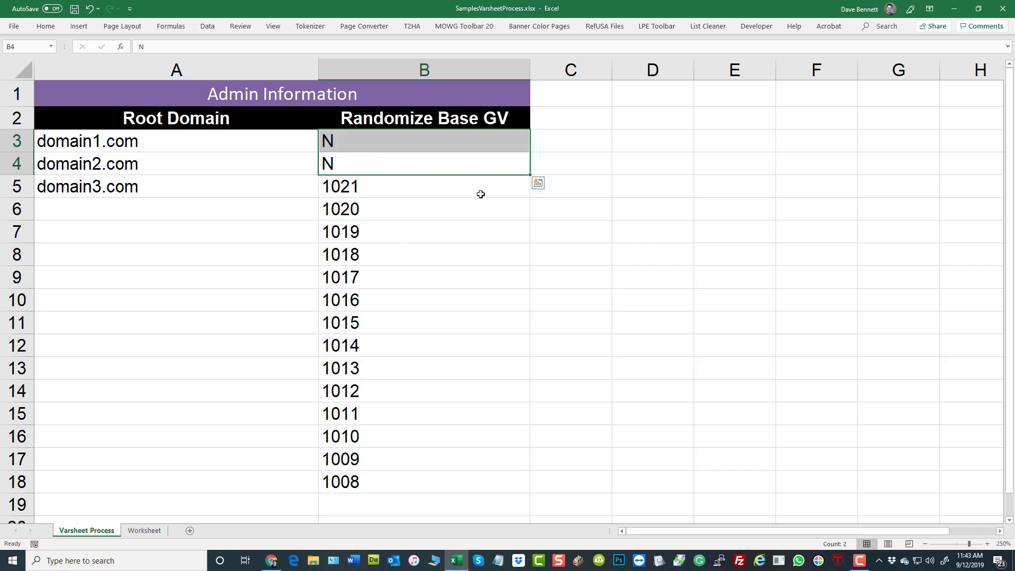
Enter Y in B3 and fill it down the Randomize Base GV column through B15.
click(349, 140)
text(Y)
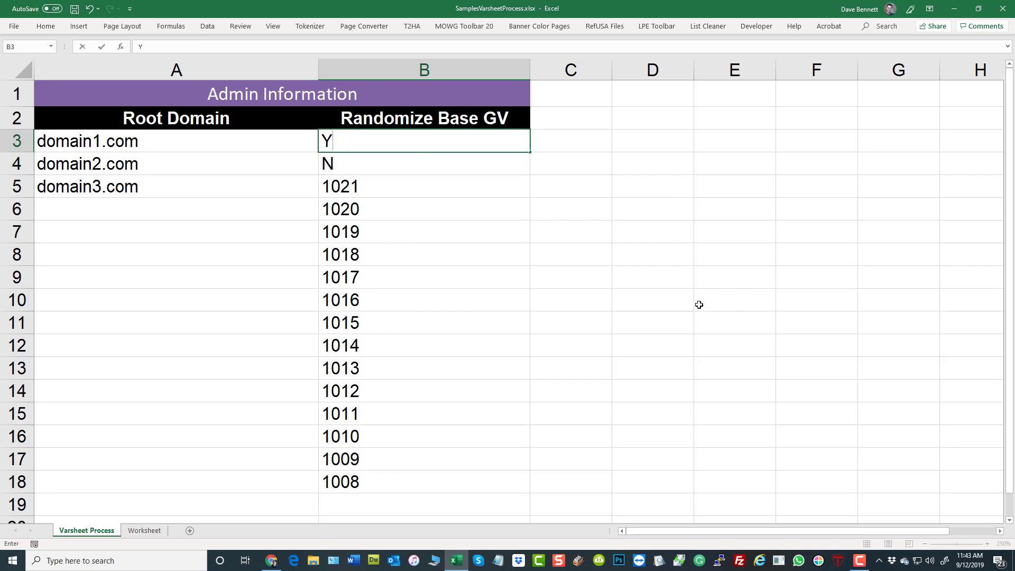
click(687, 301)
click(367, 142)
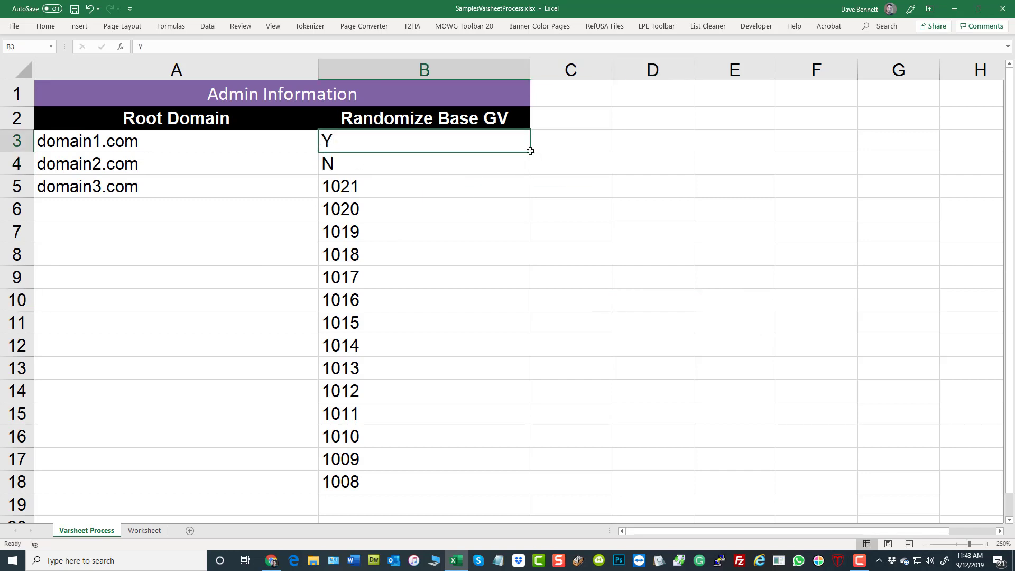
drag(530, 152, 531, 421)
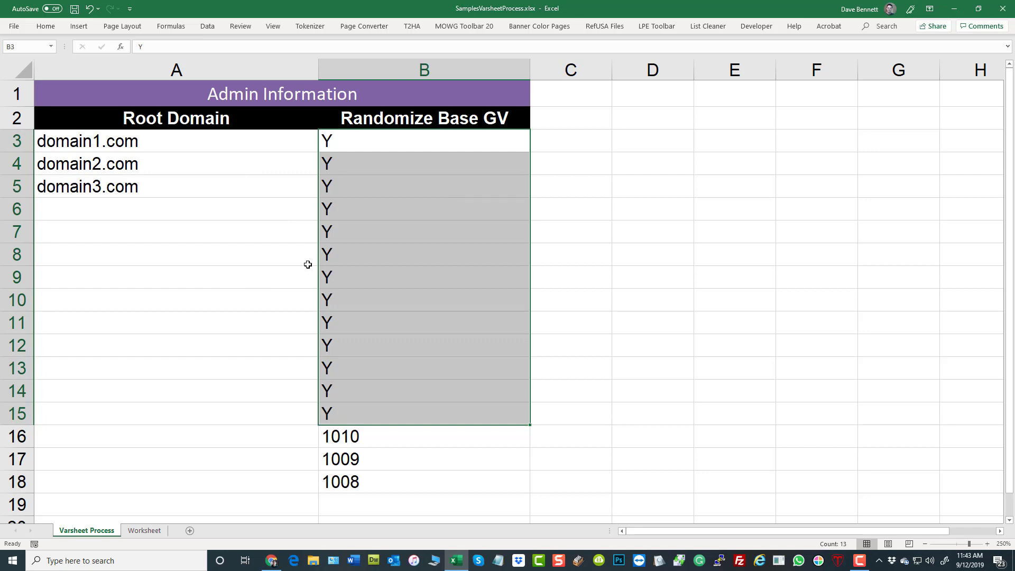
Examine the root domains in A3:A5, their Randomize Base GV flags in B3:B5, and the domain range A3:A12.
click(165, 142)
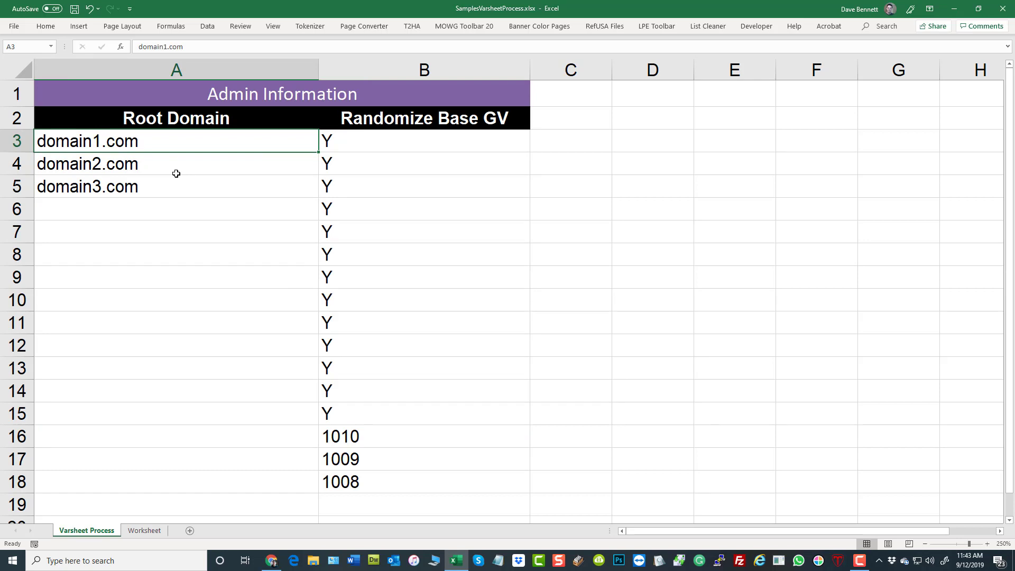
click(167, 164)
click(169, 187)
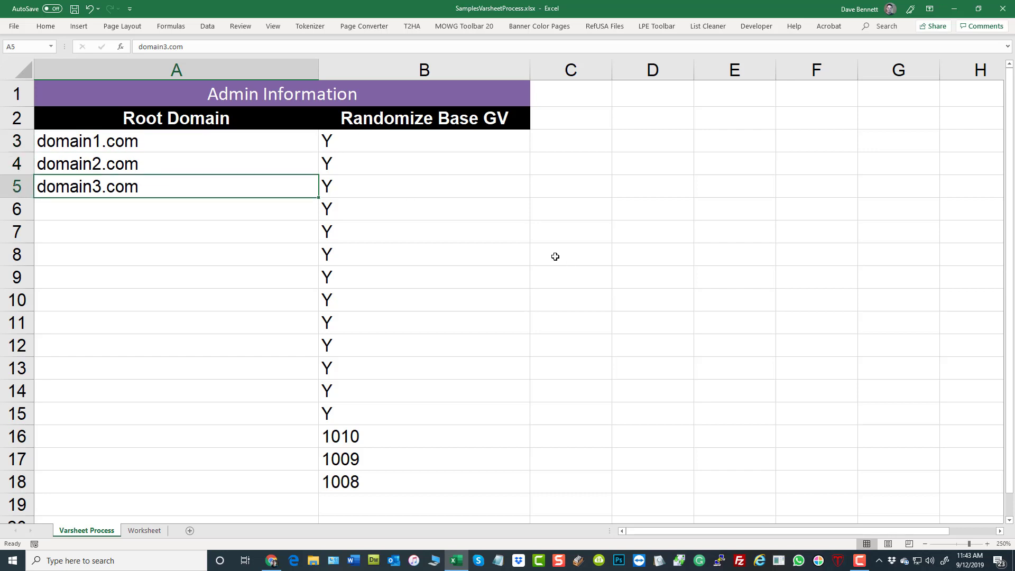
click(373, 142)
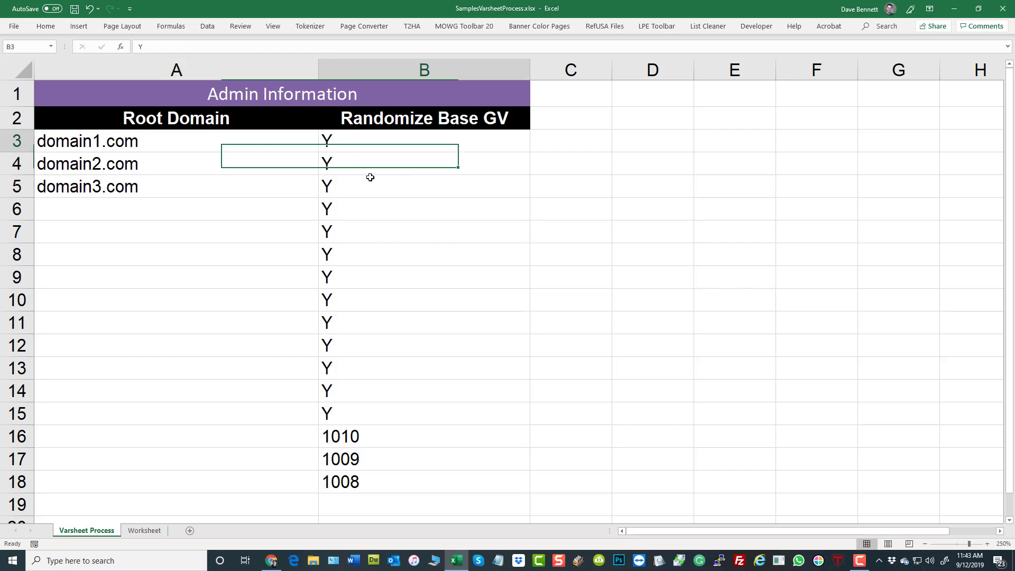
text(Y Y Y)
key(Escape)
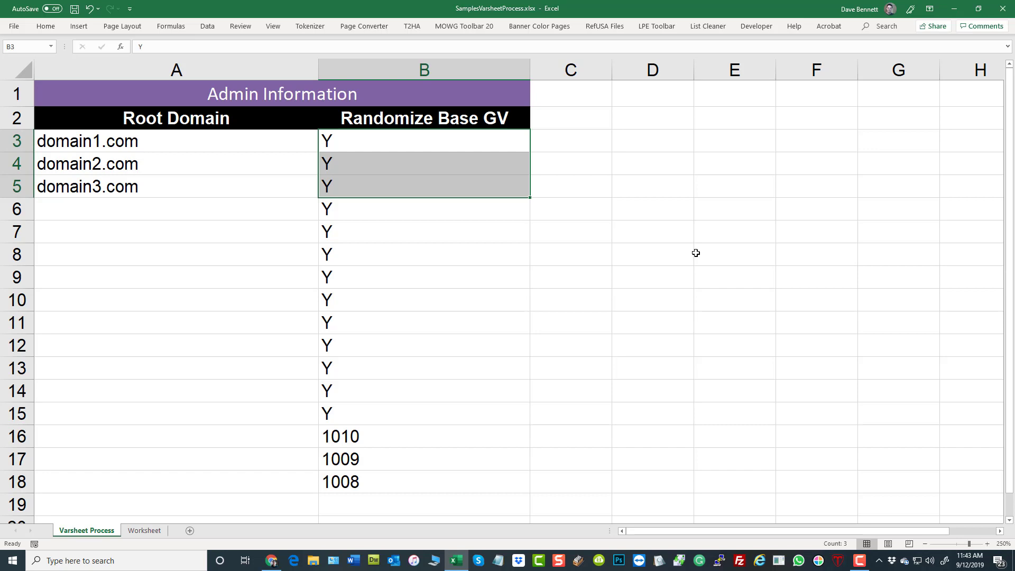
click(364, 141)
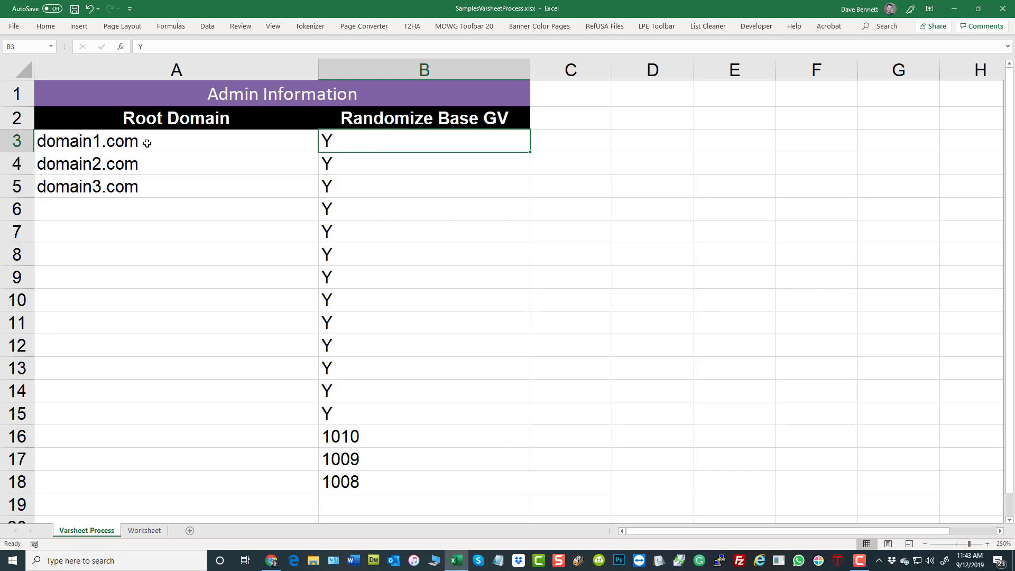
drag(147, 143, 179, 342)
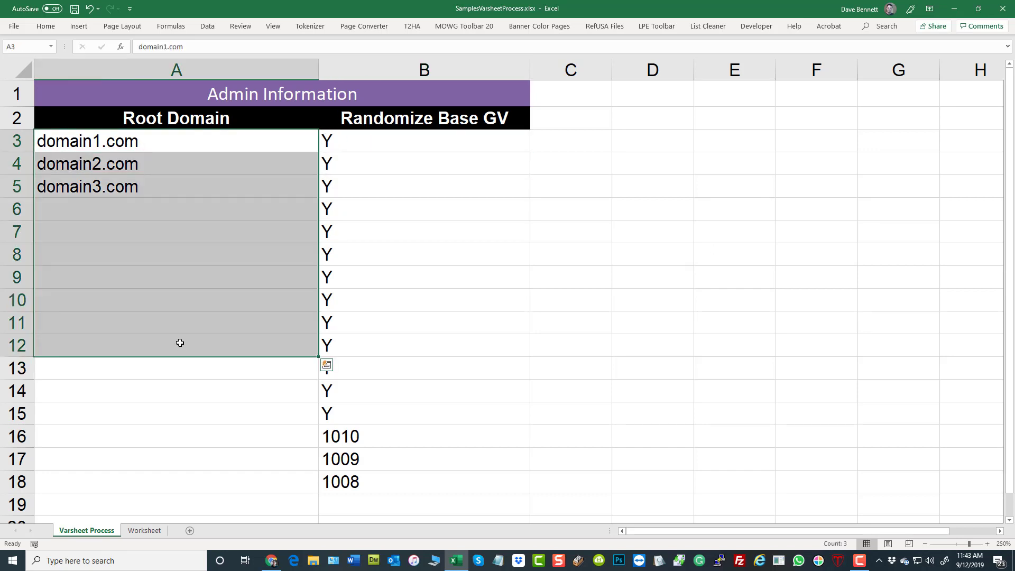
Switch to Chrome and open the Global Variables page from the Website Installer admin dashboard on the Varsheet Uploader site.
click(274, 562)
click(50, 9)
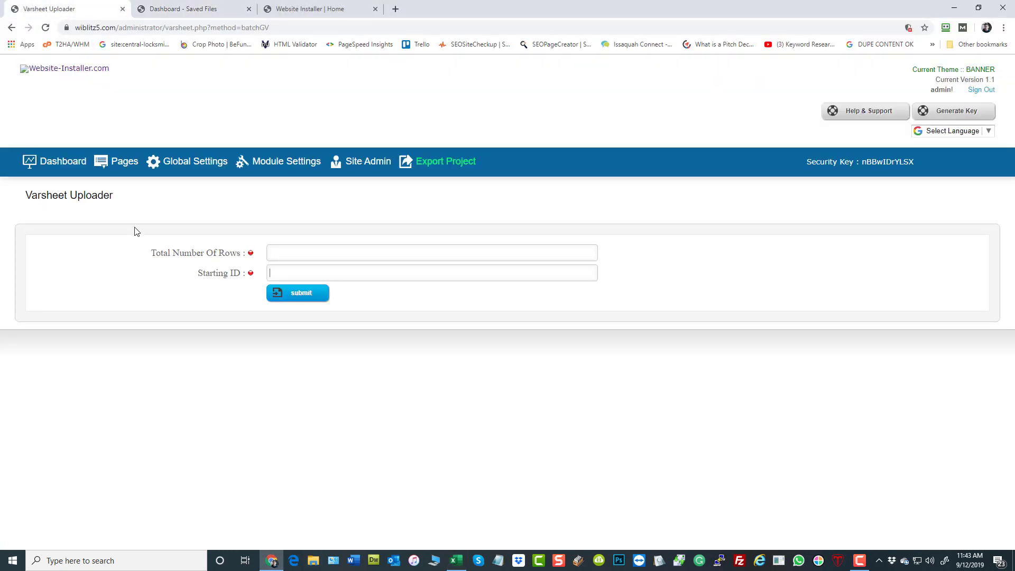
click(58, 161)
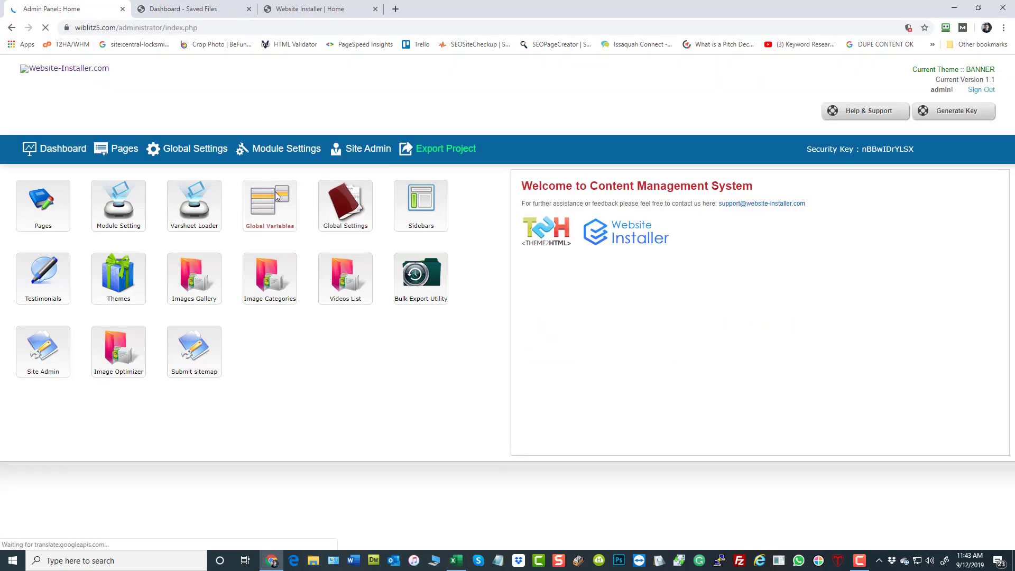
click(277, 196)
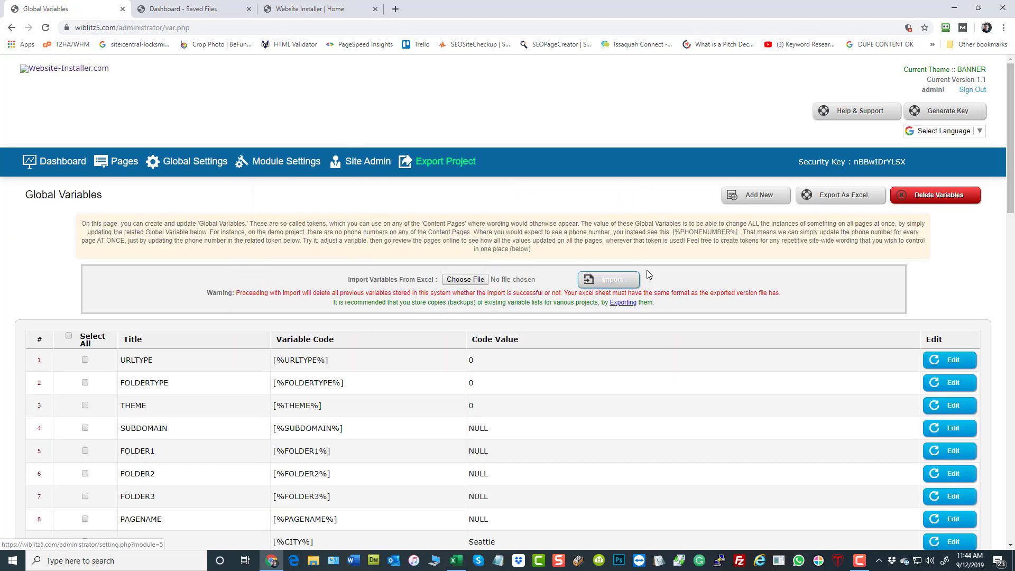
Review the global variables list and open the live wiblitz5.com home page.
scroll(589, 296, down, 8)
scroll(547, 385, up, 6)
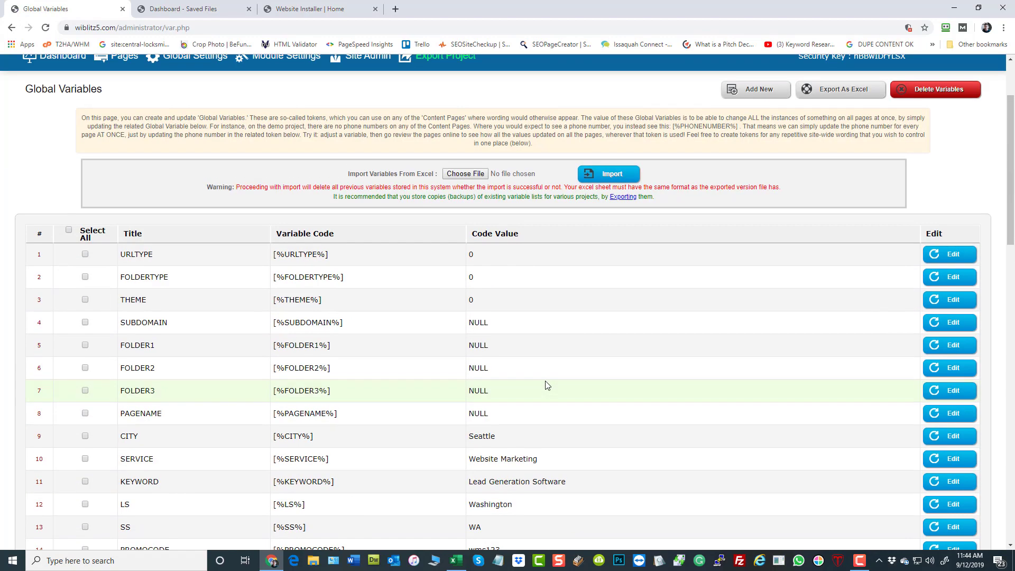
scroll(551, 360, up, 2)
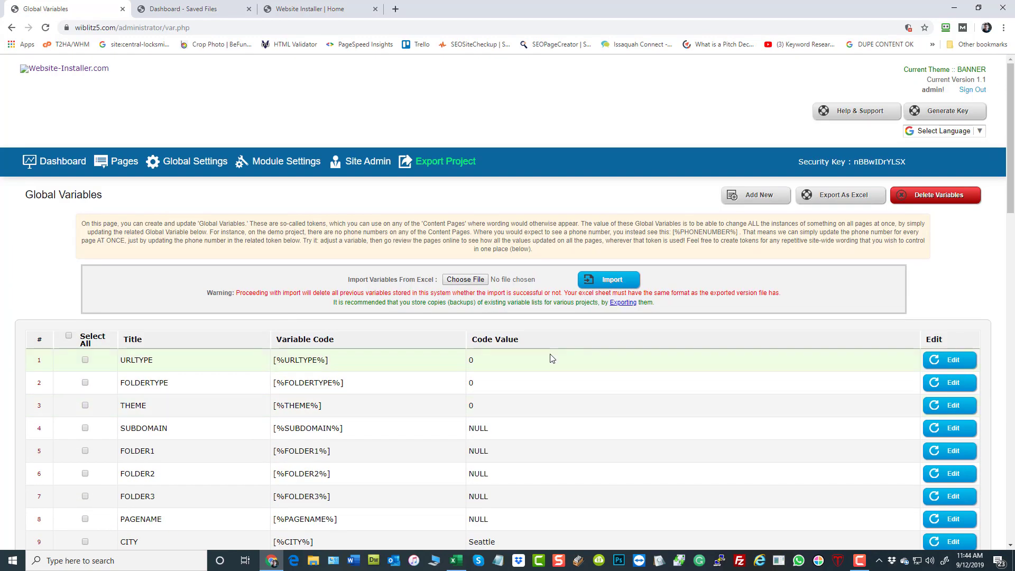
click(58, 71)
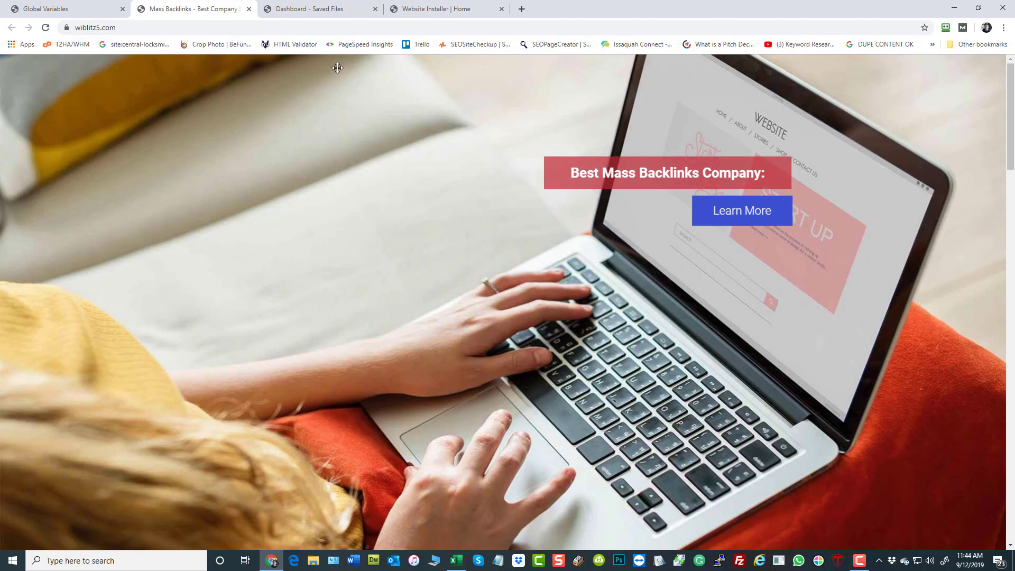
Return to the wiblitz5.com admin dashboard and switch to the SamplesVarsheetProcess.xlsx workbook in Excel.
click(46, 9)
click(64, 154)
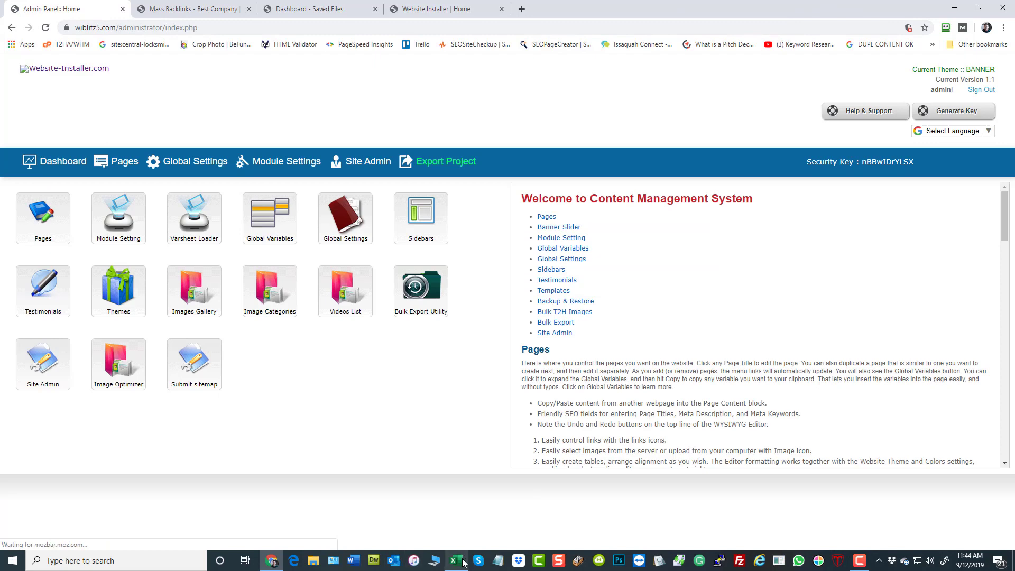
click(456, 561)
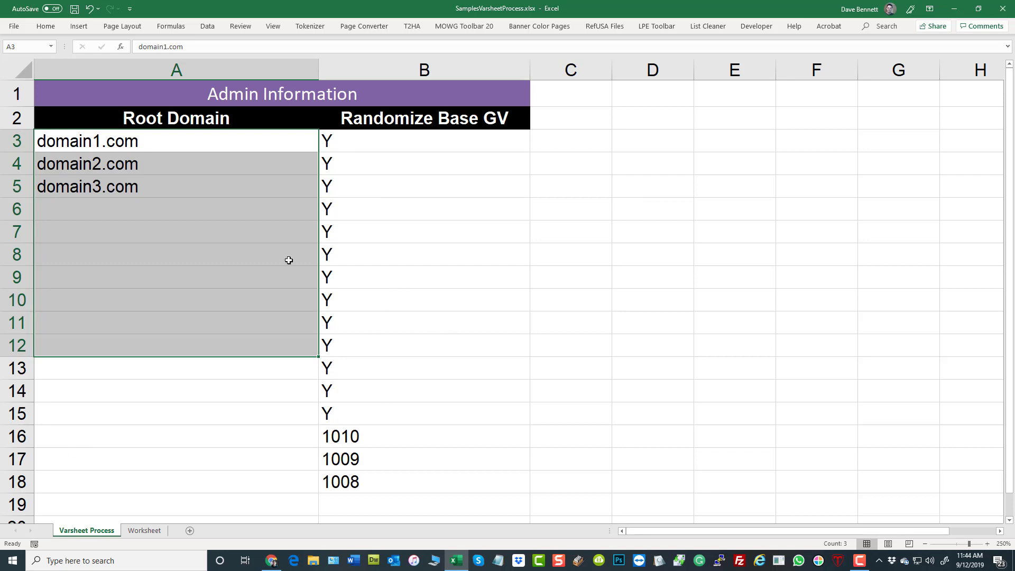
Enter N in B3 and fill it down the Randomize Base GV column through B14.
click(375, 142)
text(N)
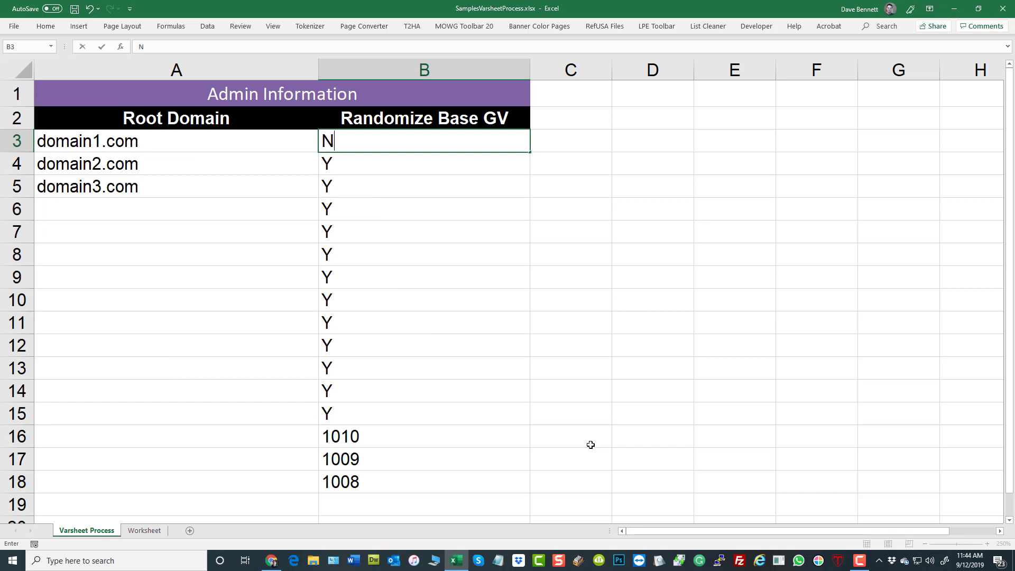
click(648, 336)
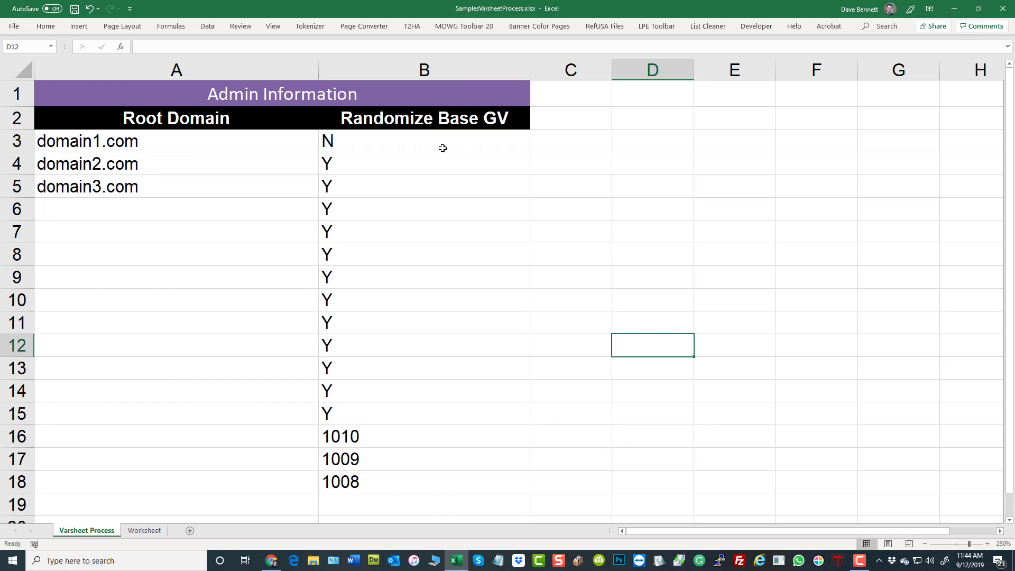
click(354, 160)
click(396, 137)
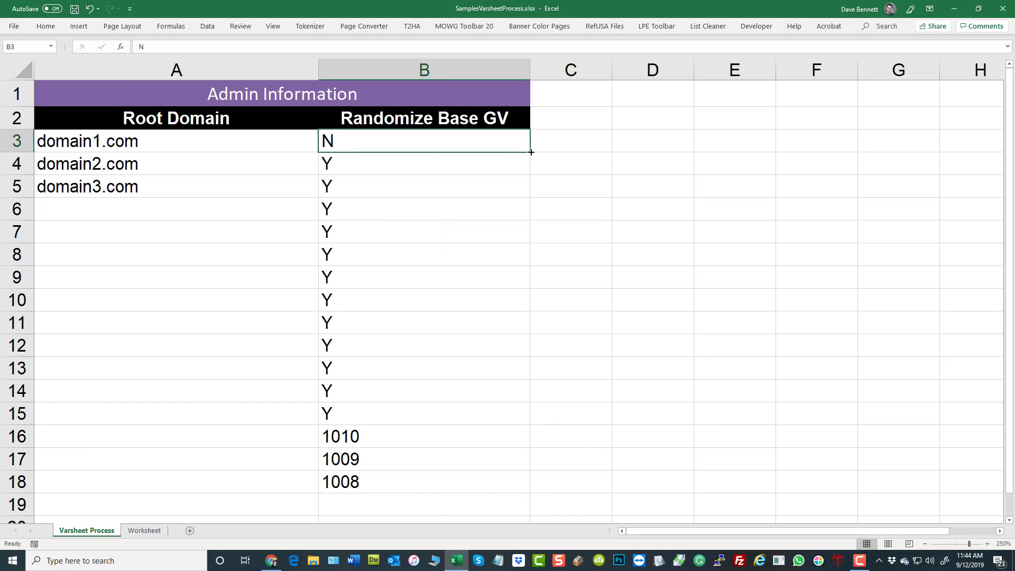
drag(532, 159, 528, 401)
click(715, 307)
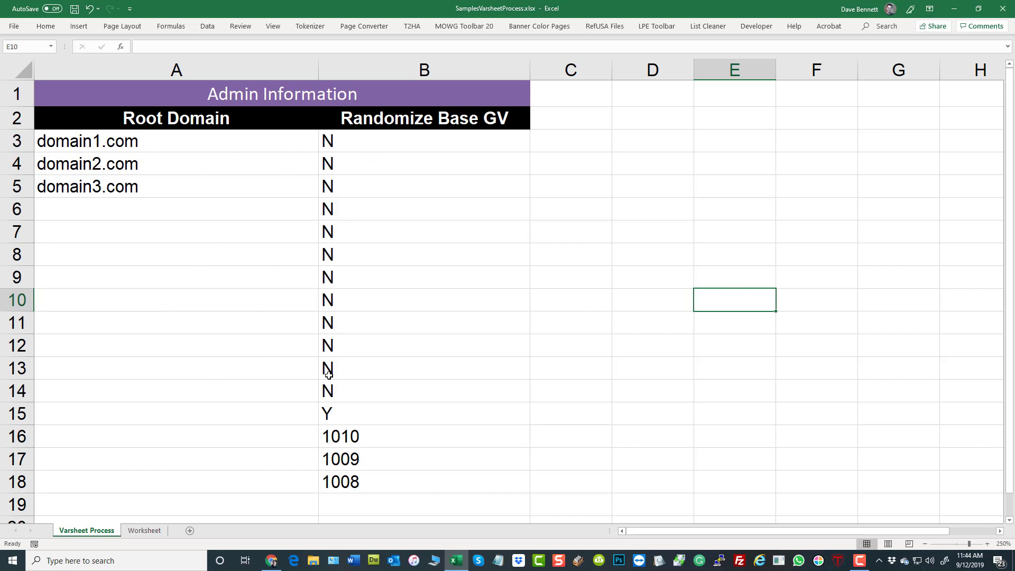
click(667, 171)
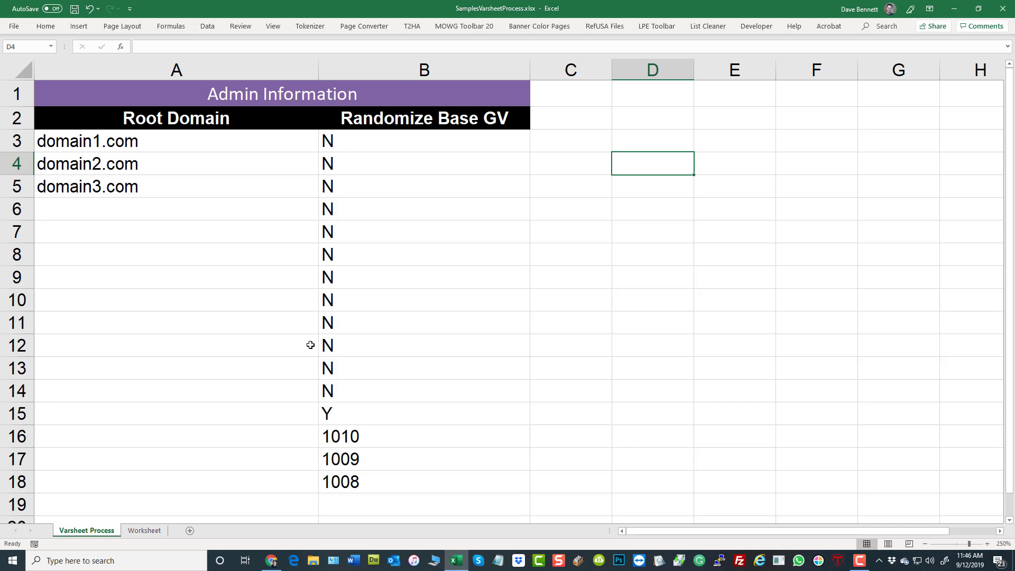
Change the Randomize Base GV flag in B3 to Y and fill it down through B16.
click(417, 141)
text(Y)
drag(591, 208, 612, 208)
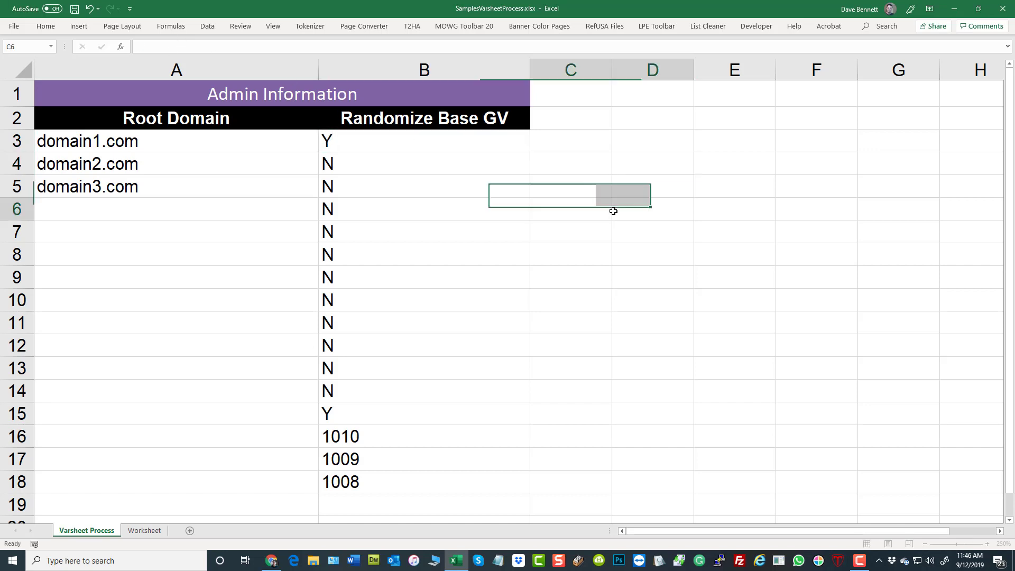
click(613, 209)
click(412, 134)
drag(530, 151, 619, 437)
click(648, 406)
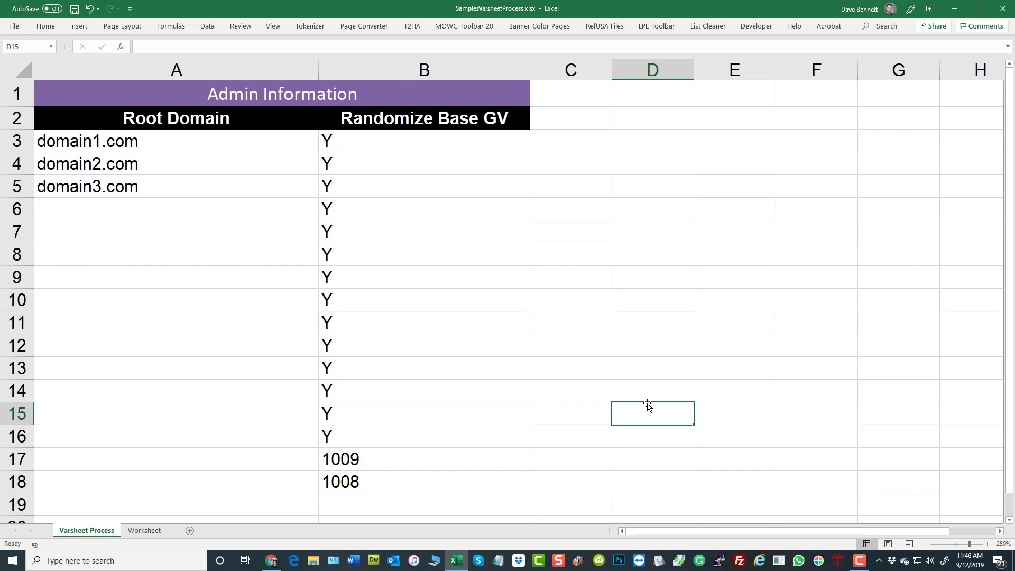
Switch to Chrome and view the Import Files page of the Varsheet Installer site.
click(271, 561)
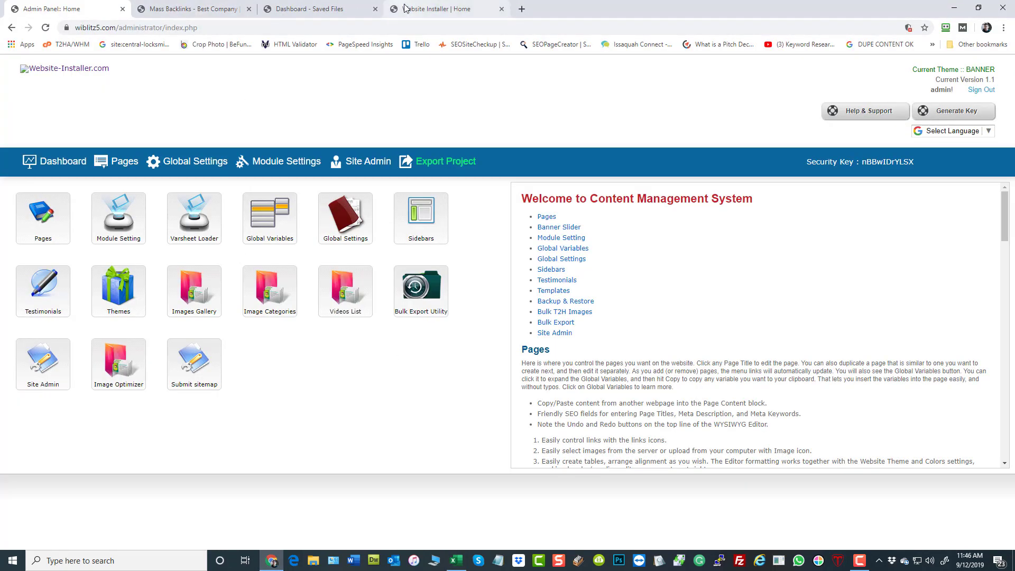
click(318, 9)
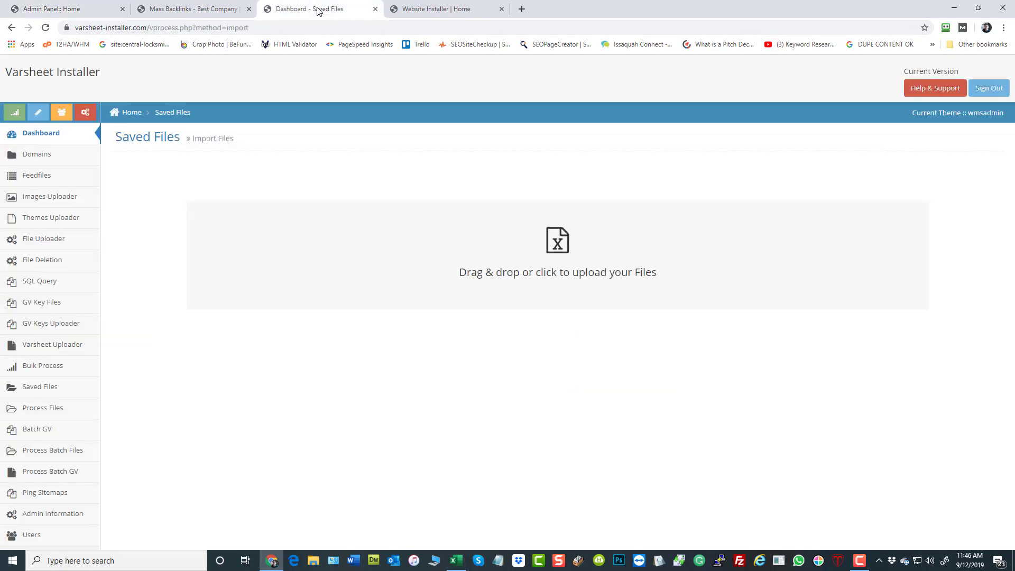
drag(5, 72, 104, 73)
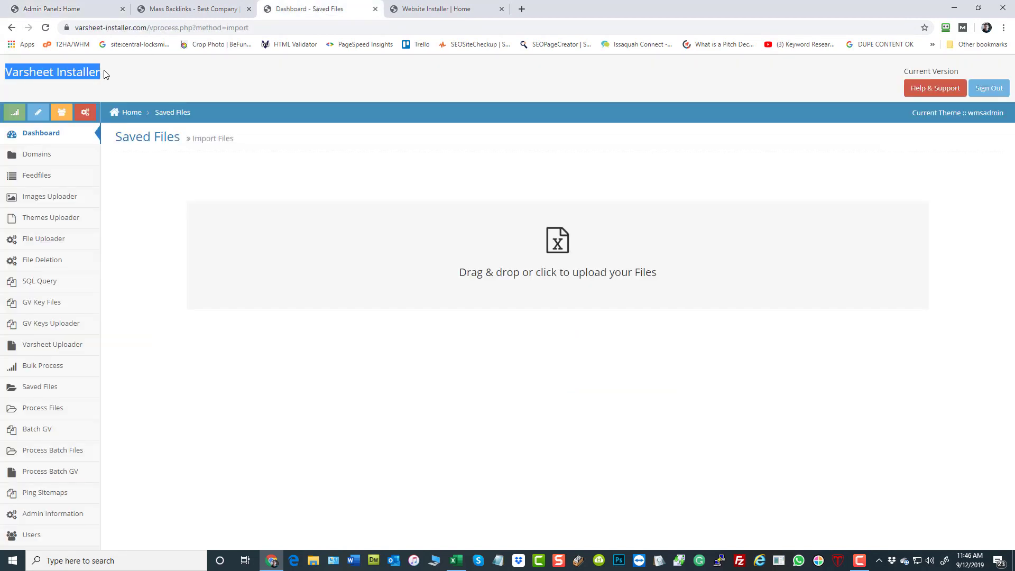
click(109, 74)
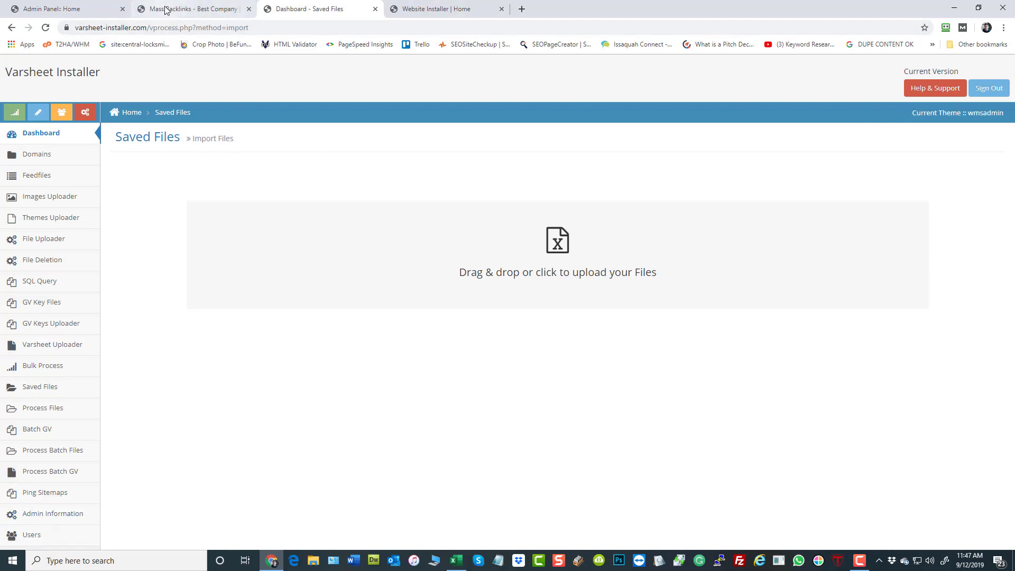
Generate a new security key on the wiblitz5.com admin dashboard.
click(133, 7)
click(73, 11)
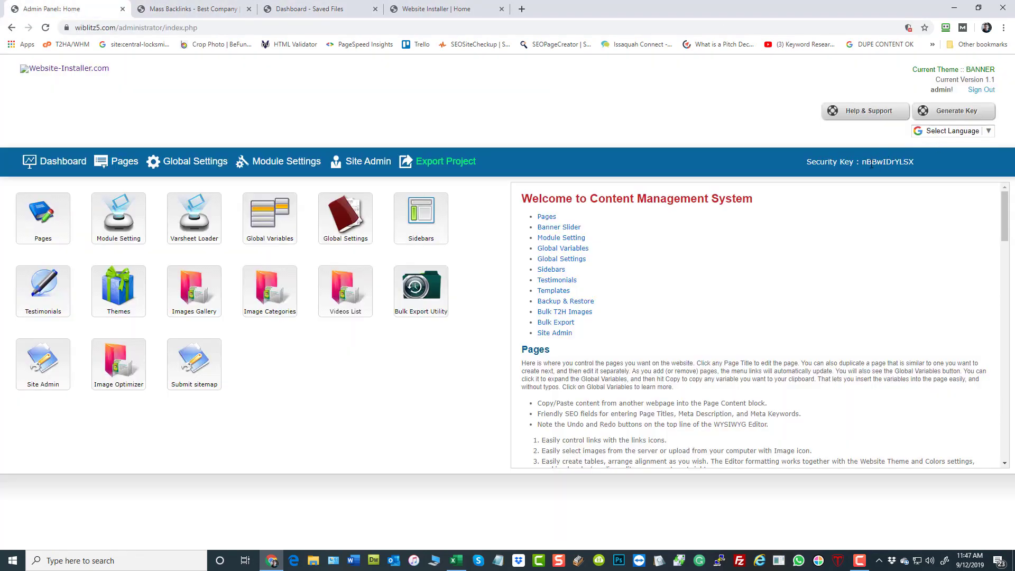
click(954, 113)
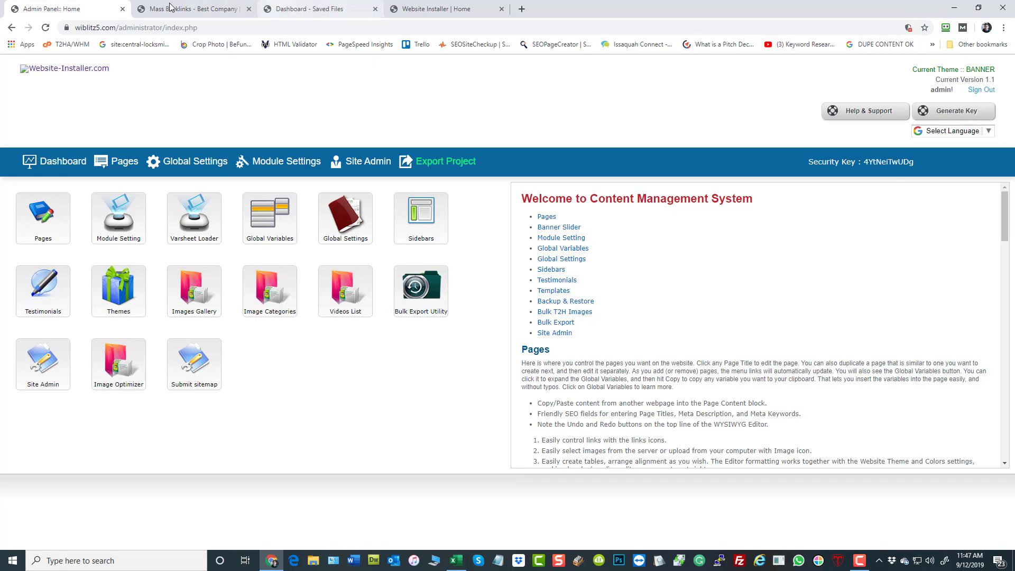
Review the Feedfiles list in Varsheet Installer and open the Process Varsheet file list from Varsheet Uploader.
click(194, 10)
click(315, 11)
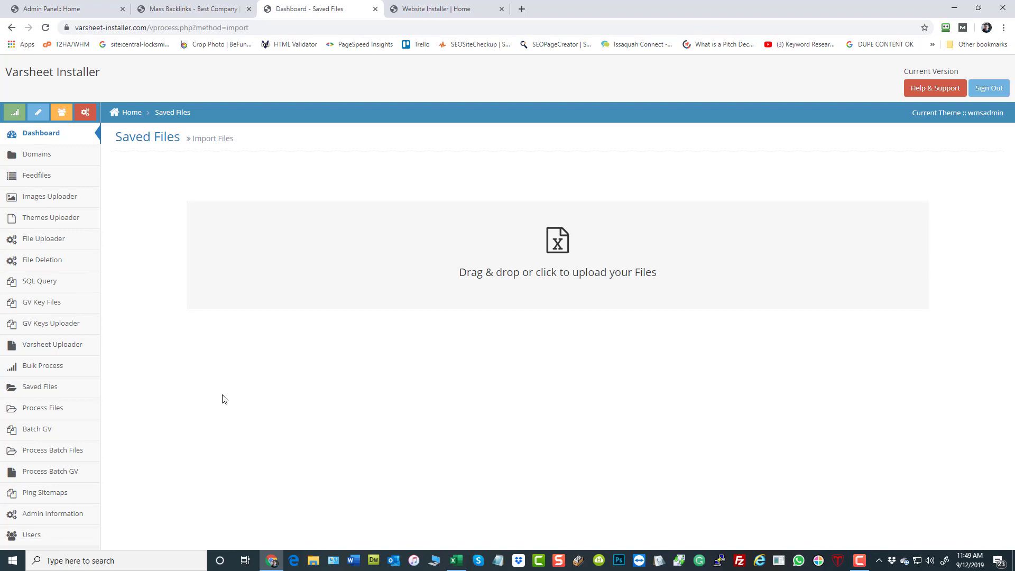
click(33, 178)
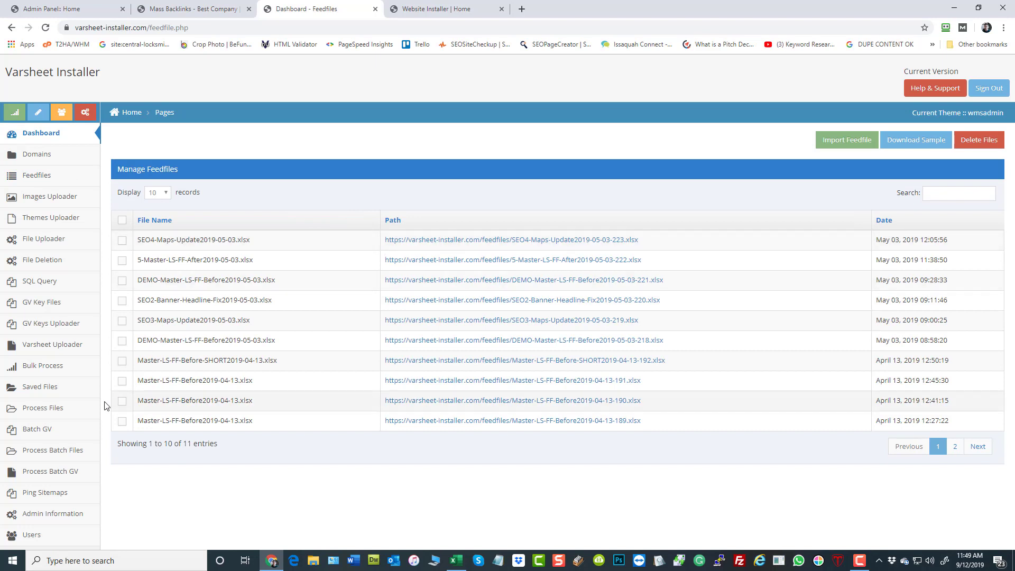
click(59, 346)
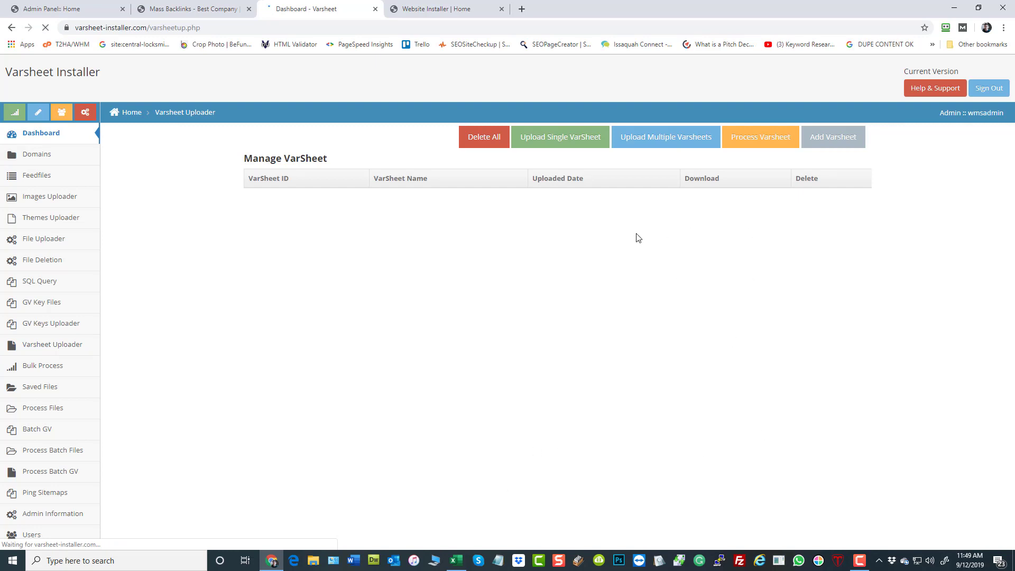
click(763, 136)
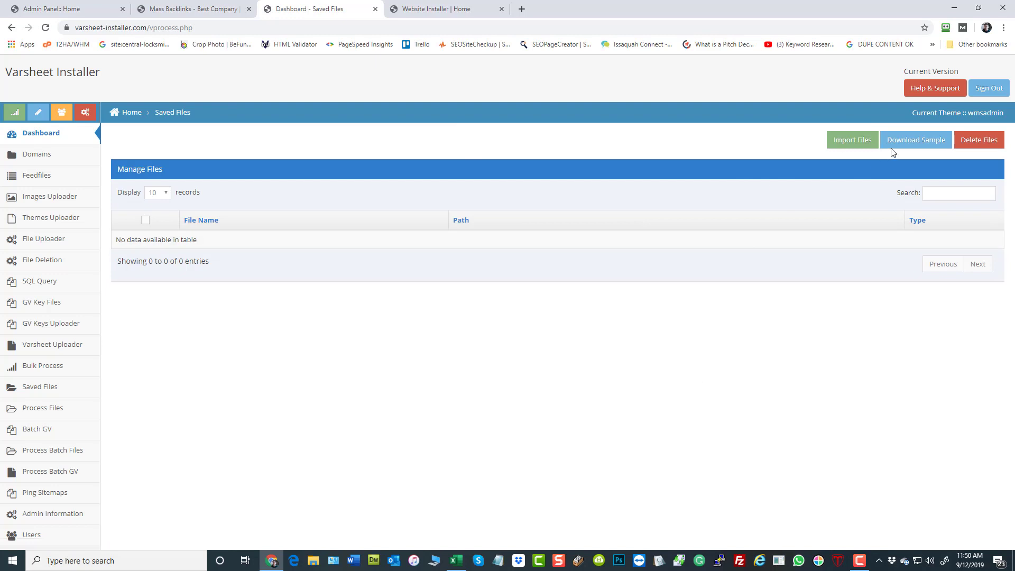
click(912, 144)
Review the Varsheet Process sheet in Excel and open the File Uploader page of Varsheet Installer in Chrome.
click(456, 561)
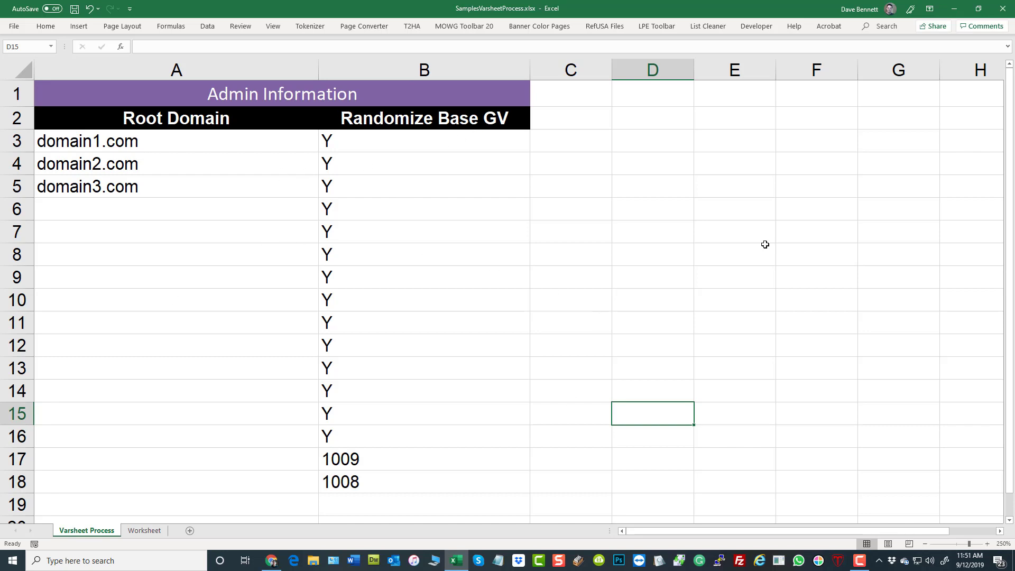
click(273, 565)
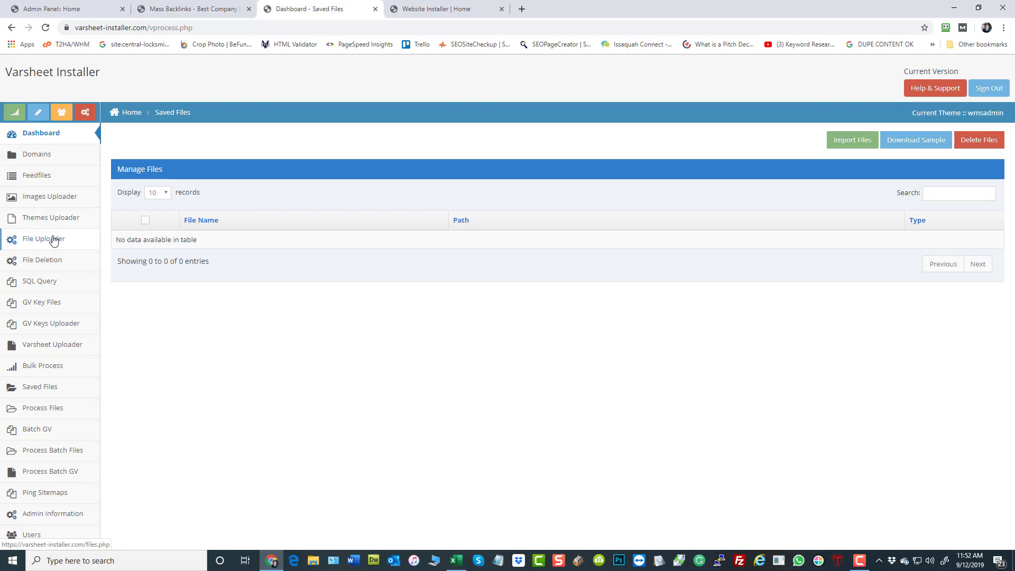
click(53, 239)
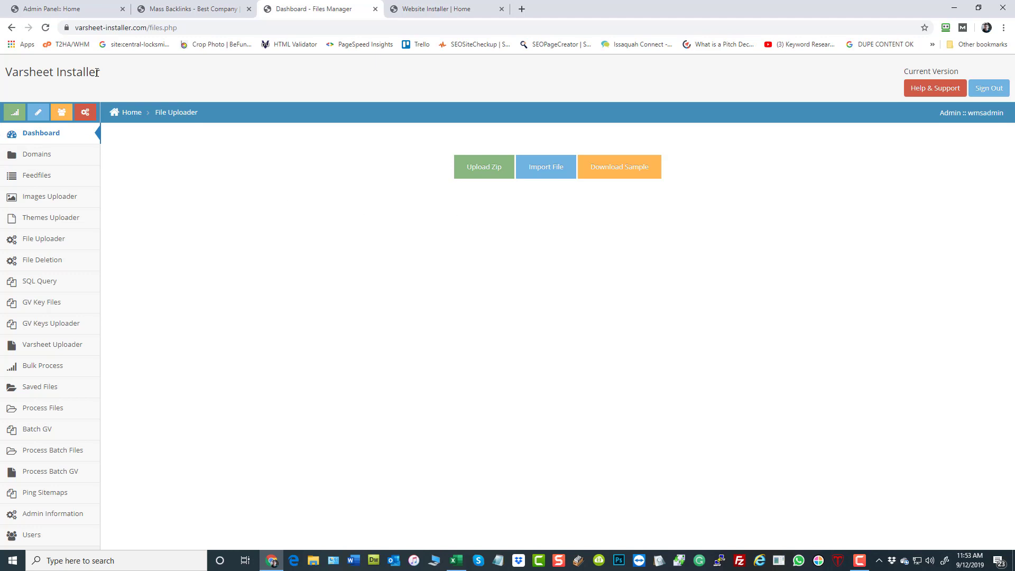
triple_click(77, 72)
click(394, 263)
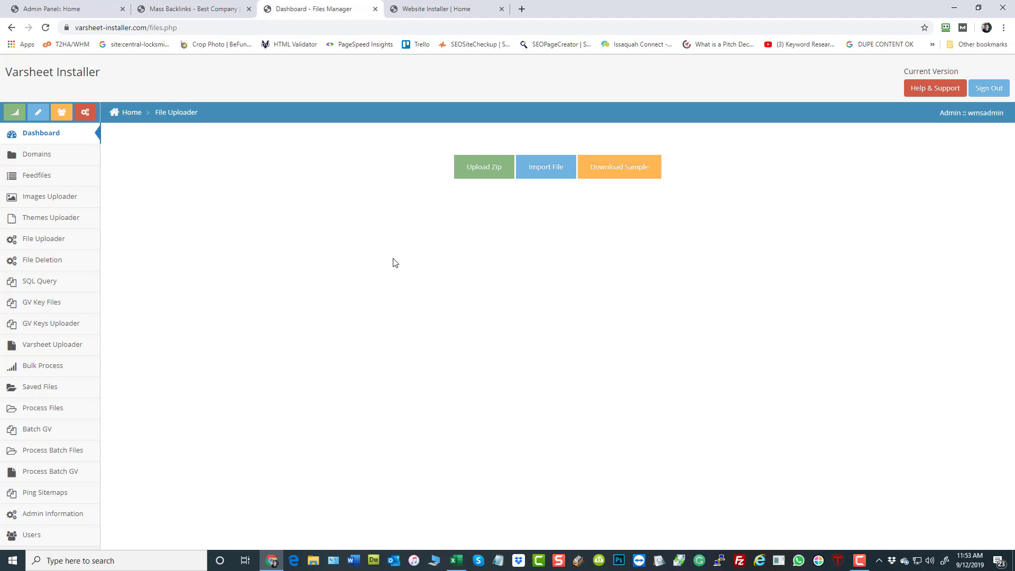